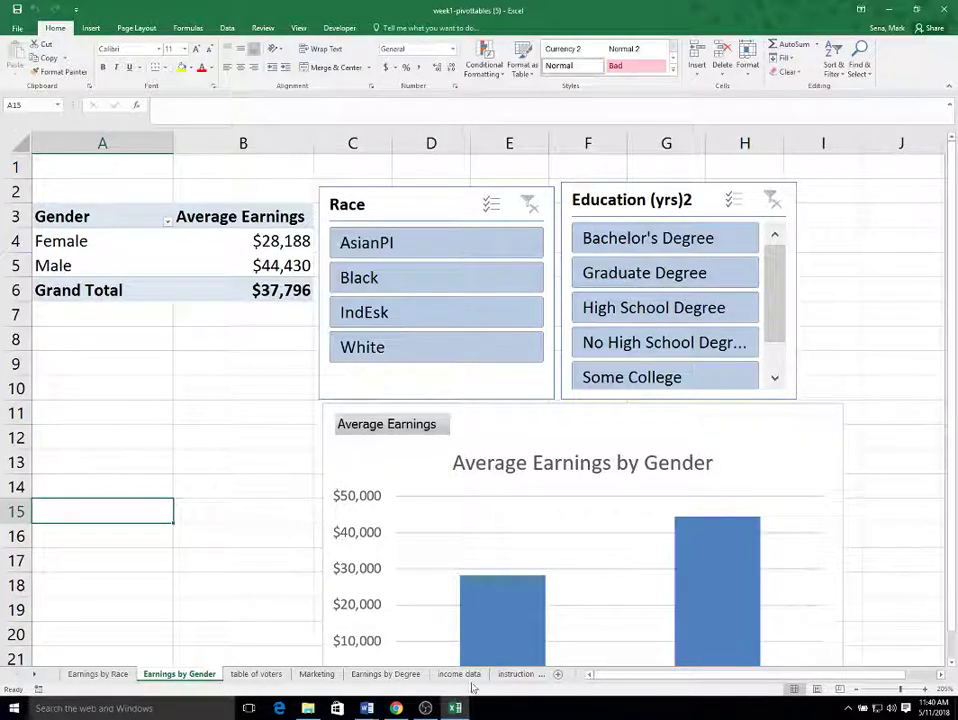
- Look over the income data sheet, then return to the Earnings by Gender sheet
{"action": "left_click", "coordinate": [440, 675]}
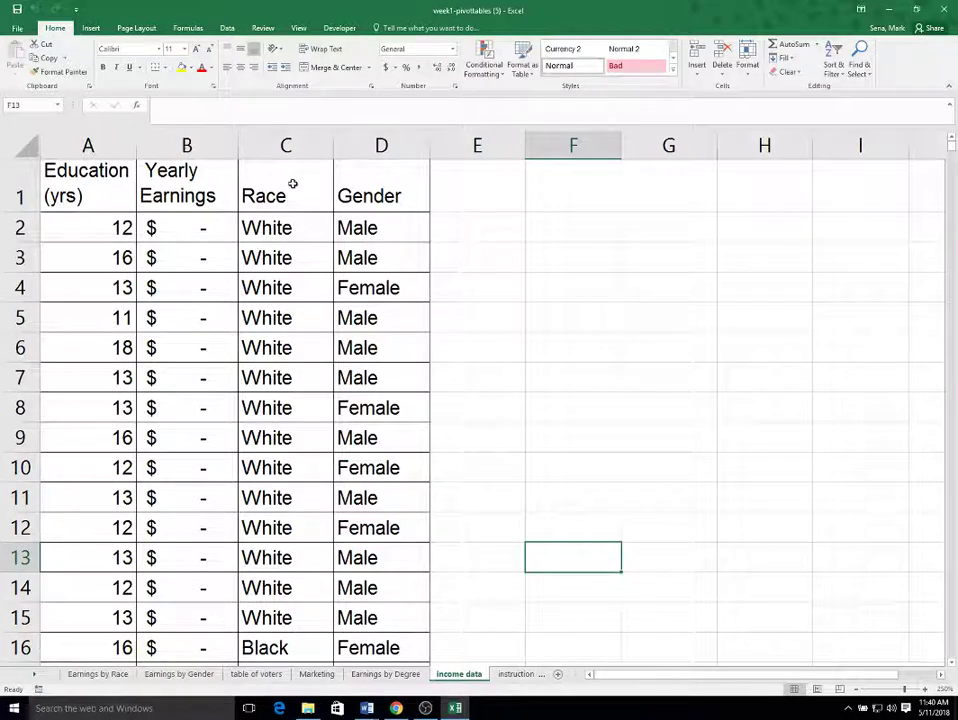
{"action": "scroll", "coordinate": [378, 229], "scroll_direction": "down", "scroll_amount": 7}
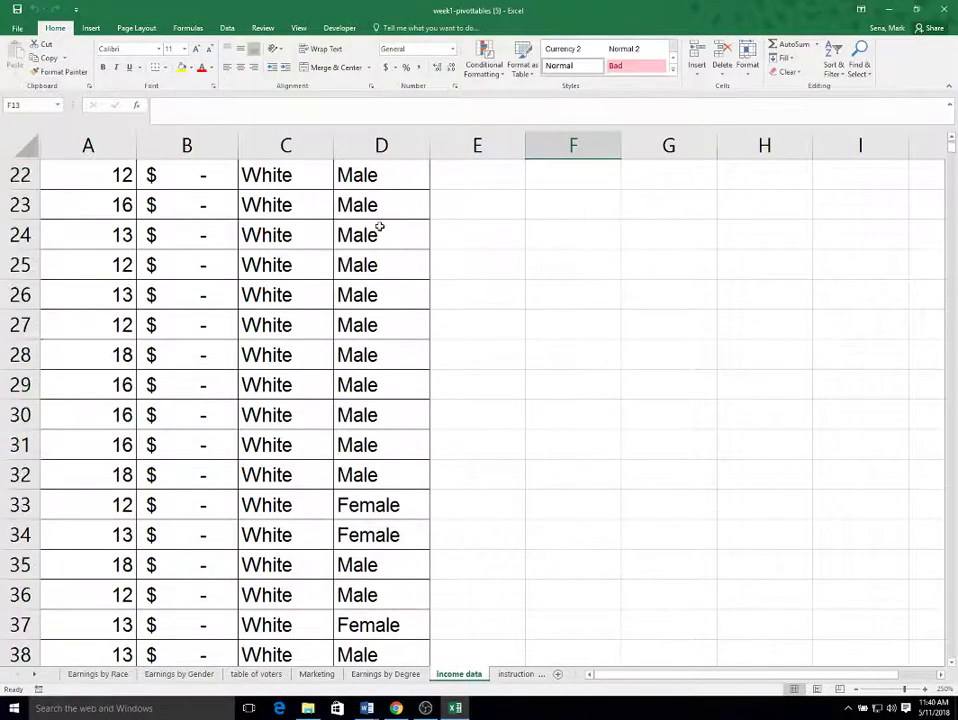
{"action": "scroll", "coordinate": [381, 400], "scroll_direction": "up", "scroll_amount": 6}
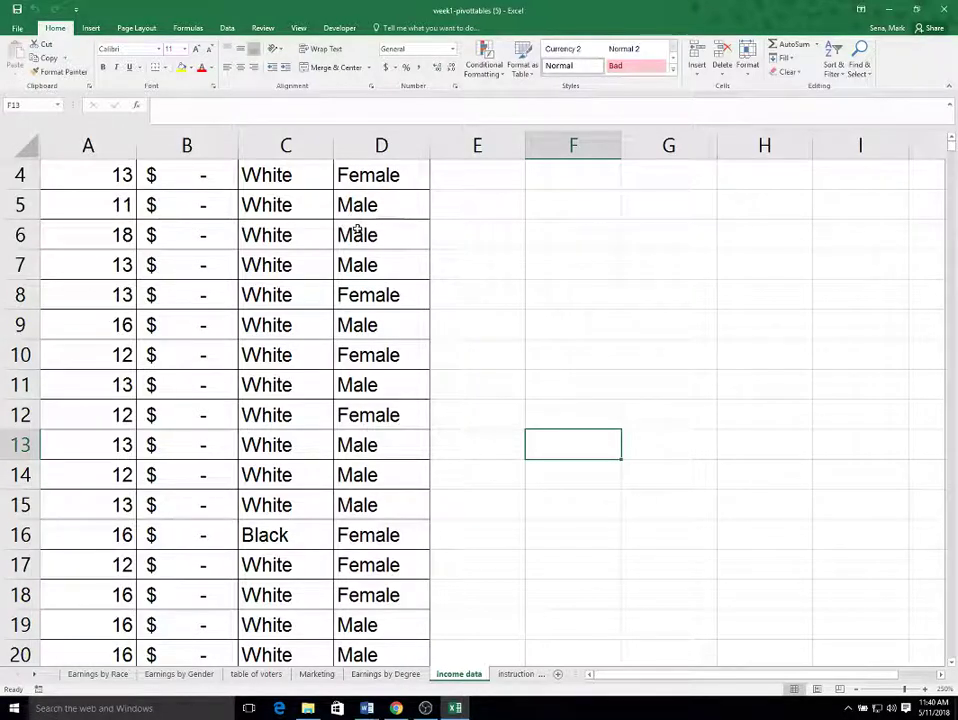
{"action": "scroll", "coordinate": [106, 222], "scroll_direction": "up", "scroll_amount": 1}
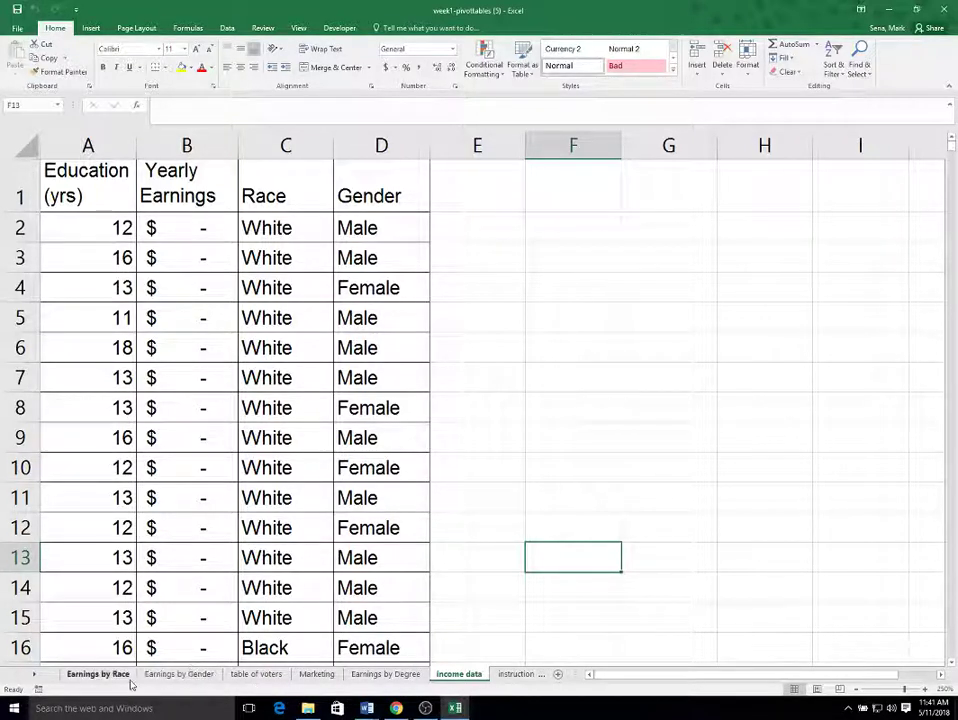
{"action": "left_click", "coordinate": [180, 674]}
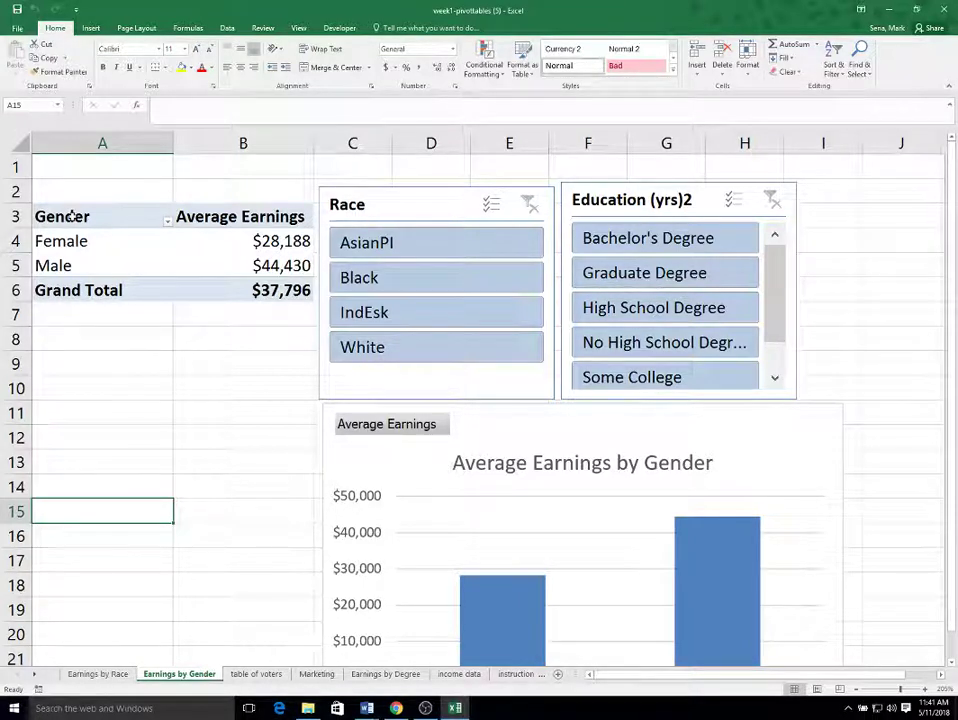
- Copy the gender pivot table A3:B6 and paste it starting at cell A8
{"action": "left_click_drag", "start_coordinate": [70, 214], "coordinate": [222, 288]}
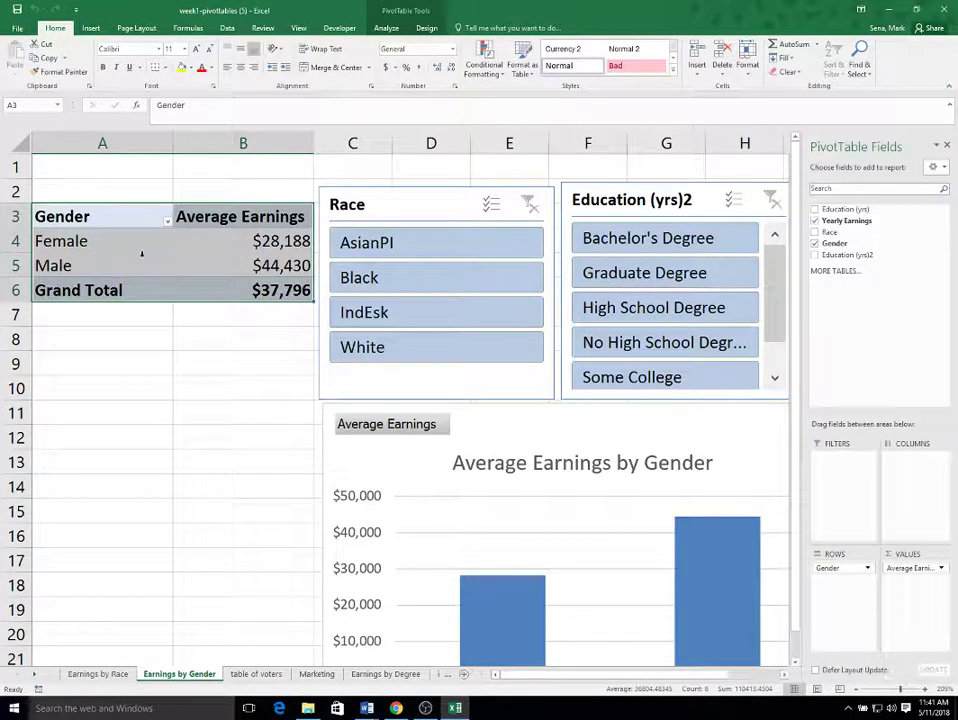
{"action": "right_click", "coordinate": [142, 254]}
{"action": "left_click", "coordinate": [170, 266]}
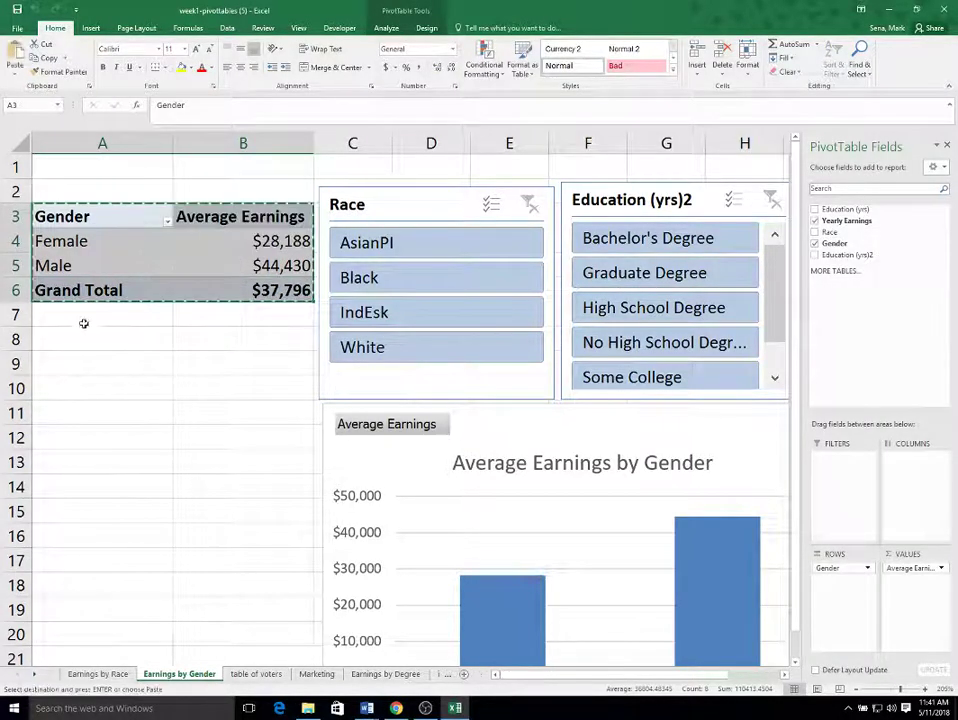
{"action": "left_click", "coordinate": [73, 342]}
{"action": "right_click", "coordinate": [75, 347]}
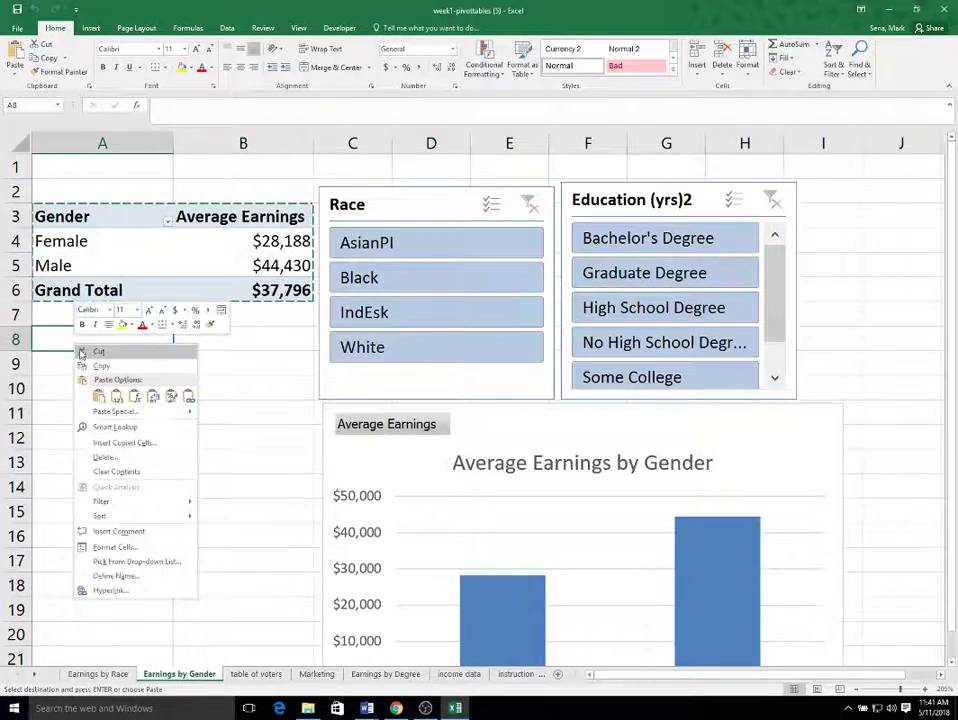
{"action": "left_click", "coordinate": [98, 396]}
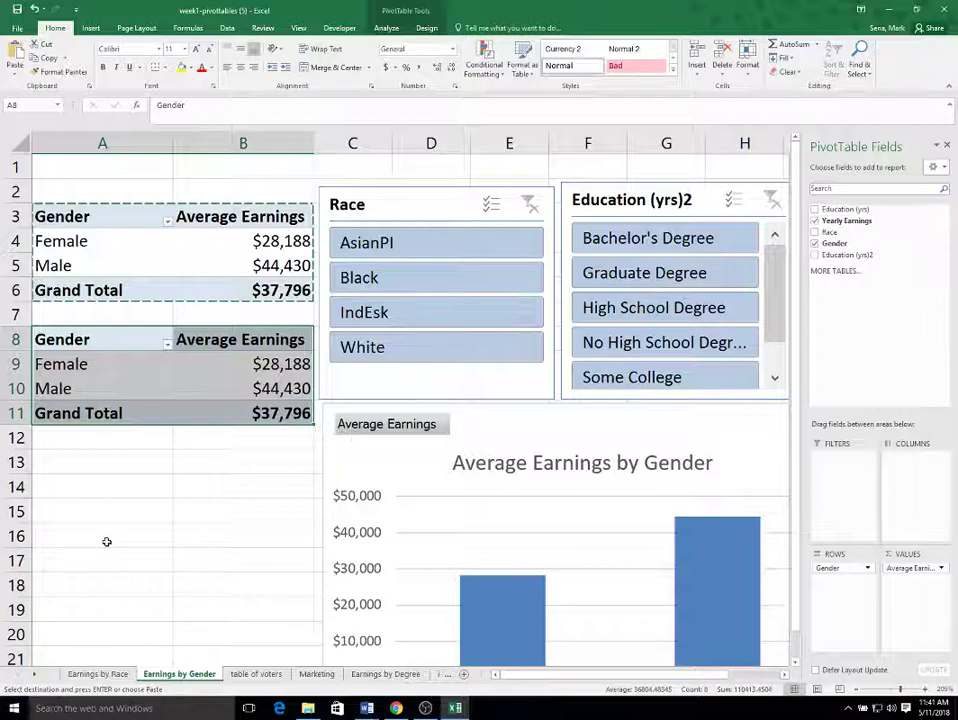
- Clear the copy outline and select the second pivot table for field editing
{"action": "left_click", "coordinate": [106, 541]}
{"action": "left_click_drag", "start_coordinate": [135, 363], "coordinate": [100, 388]}
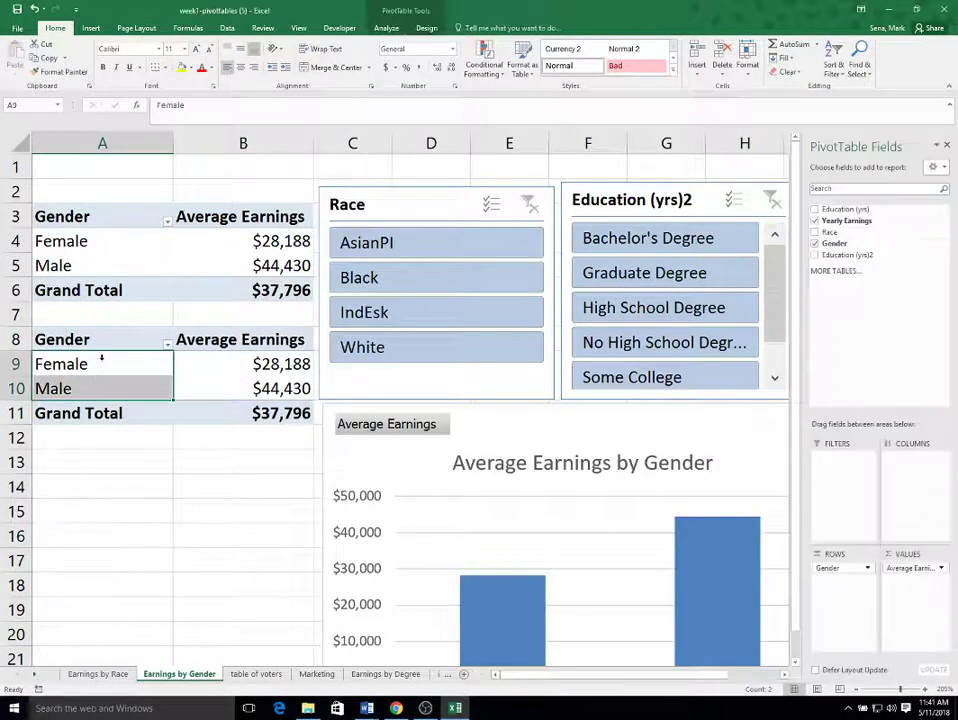
{"action": "left_click", "coordinate": [108, 246]}
{"action": "left_click", "coordinate": [101, 363]}
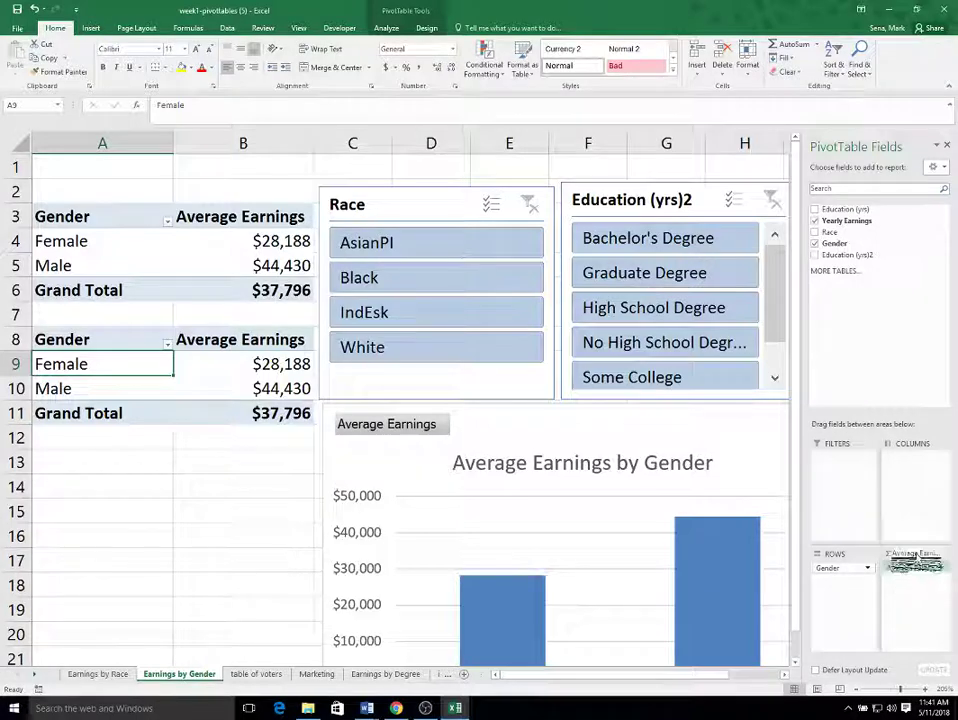
- Replace Yearly Earnings with a count of Gender, formatted as Comma Style without decimals
{"action": "left_click", "coordinate": [833, 222]}
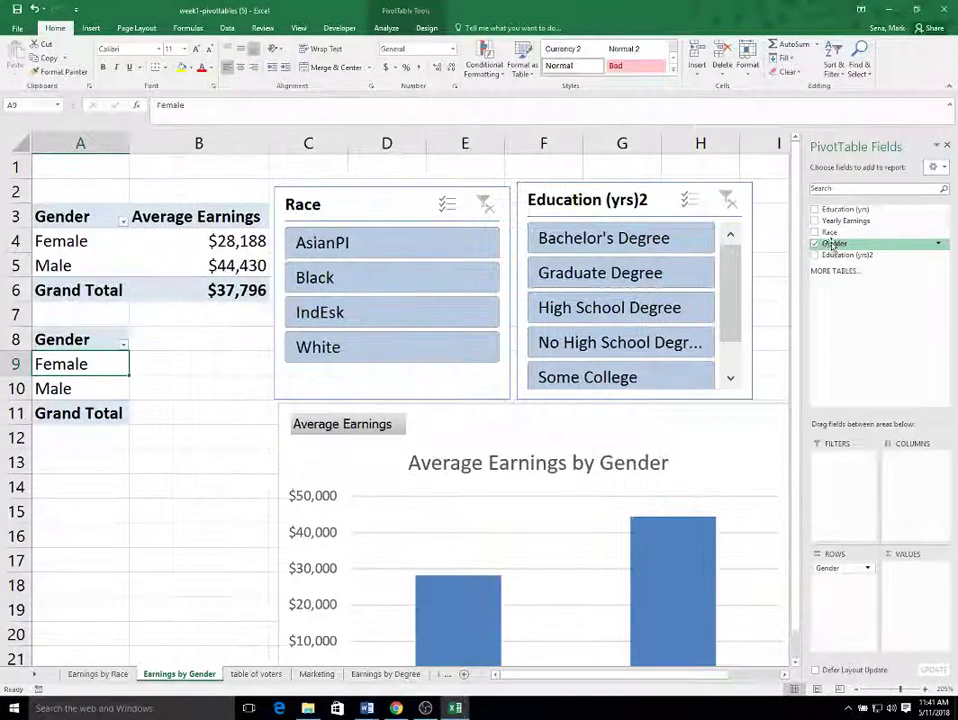
{"action": "left_click_drag", "start_coordinate": [833, 244], "coordinate": [908, 572]}
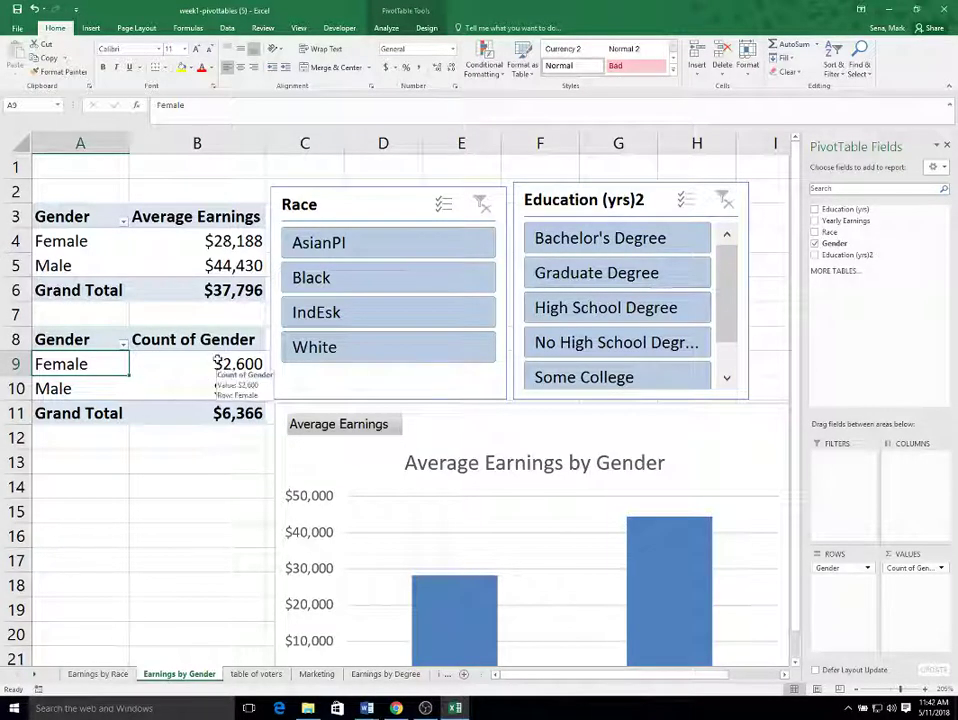
{"action": "left_click_drag", "start_coordinate": [231, 364], "coordinate": [231, 413]}
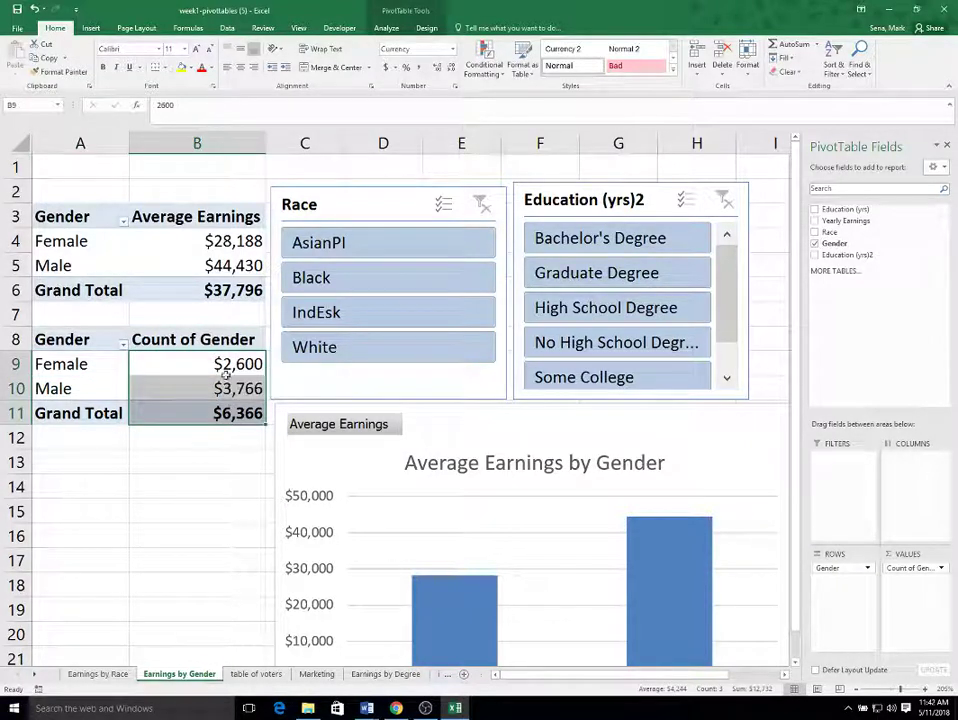
{"action": "left_click", "coordinate": [418, 70]}
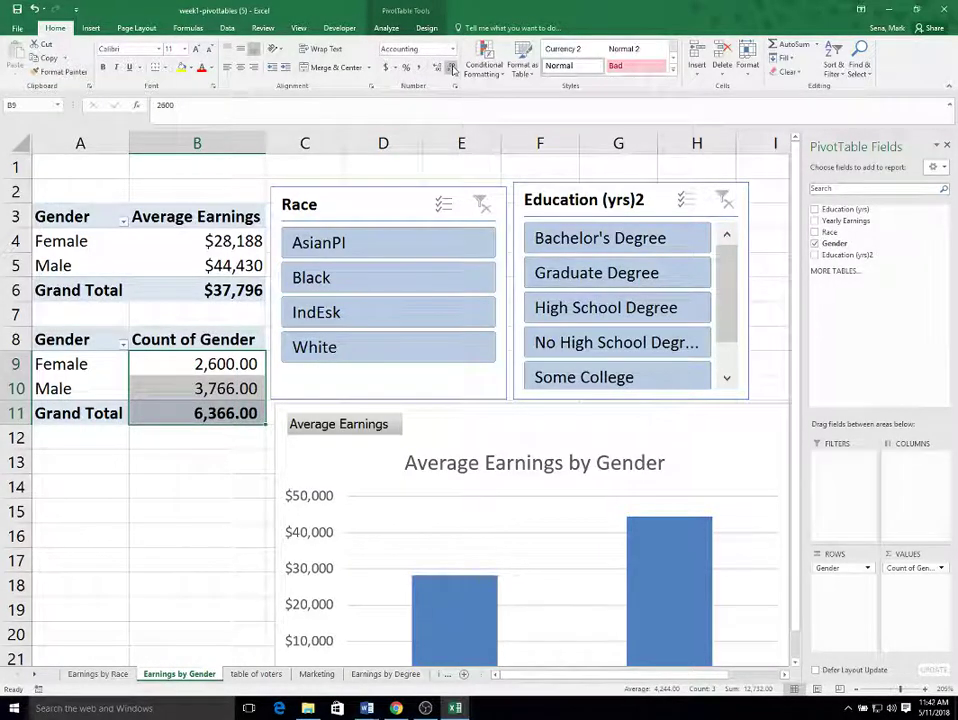
{"action": "left_click", "coordinate": [452, 69]}
{"action": "left_click", "coordinate": [452, 69]}
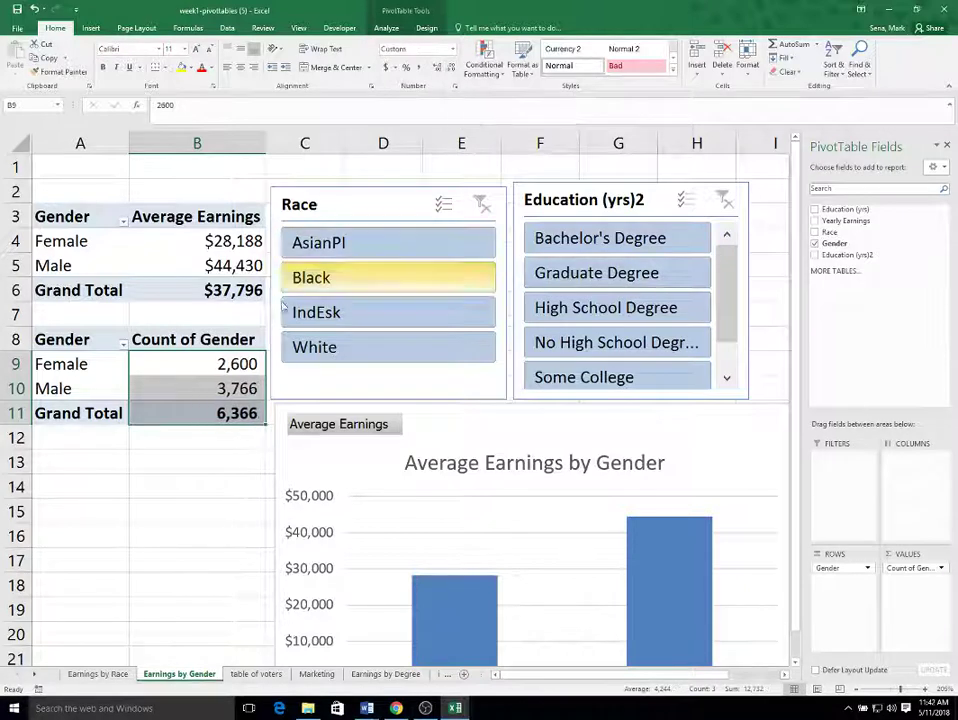
- Rename the B8 header to 'Number of Responses' and autofit column B
{"action": "left_click", "coordinate": [168, 341]}
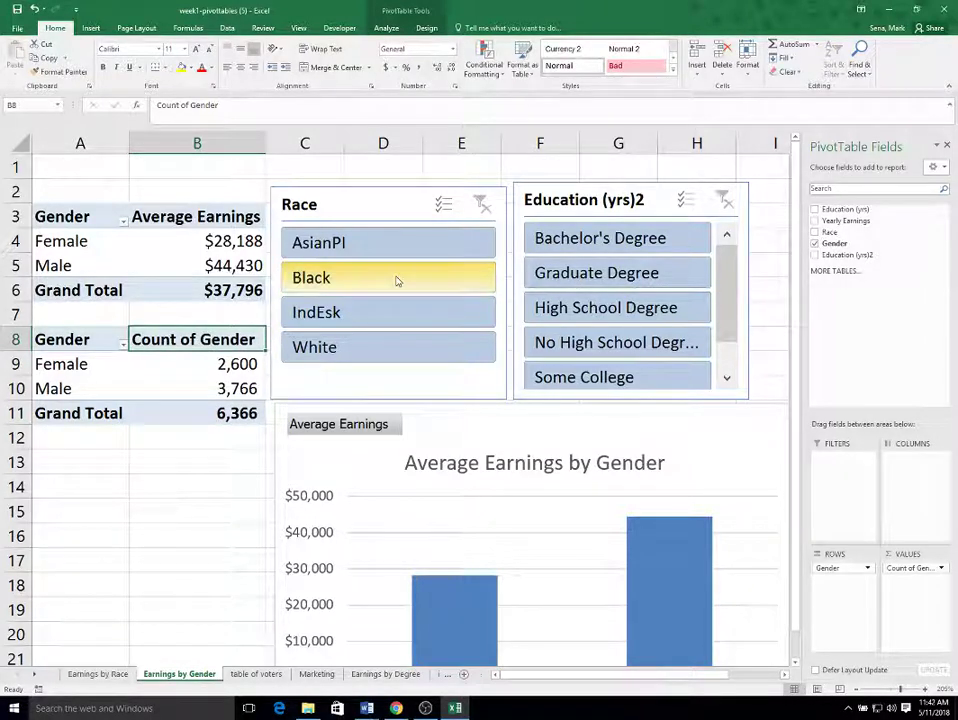
{"action": "type", "text": "Num"}
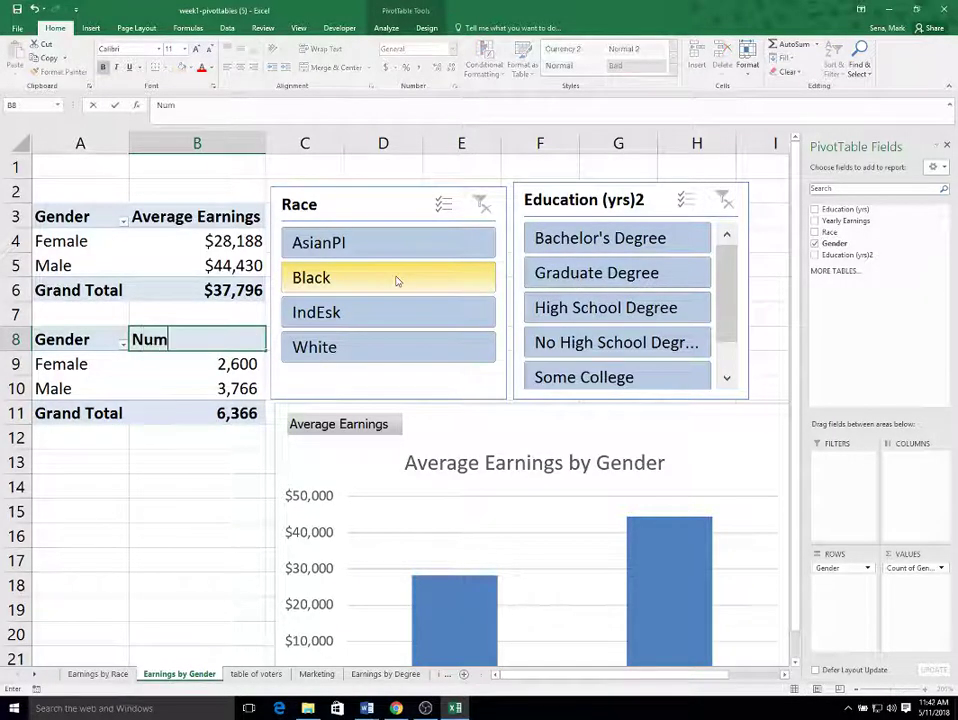
{"action": "type", "text": "ber of"}
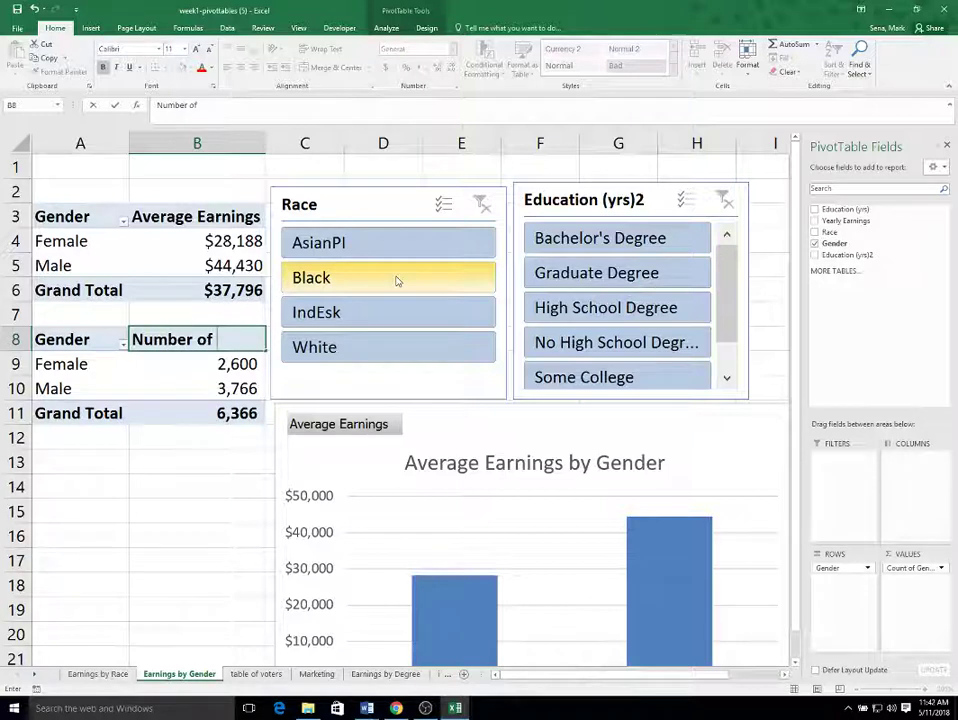
{"action": "type", "text": " Respn"}
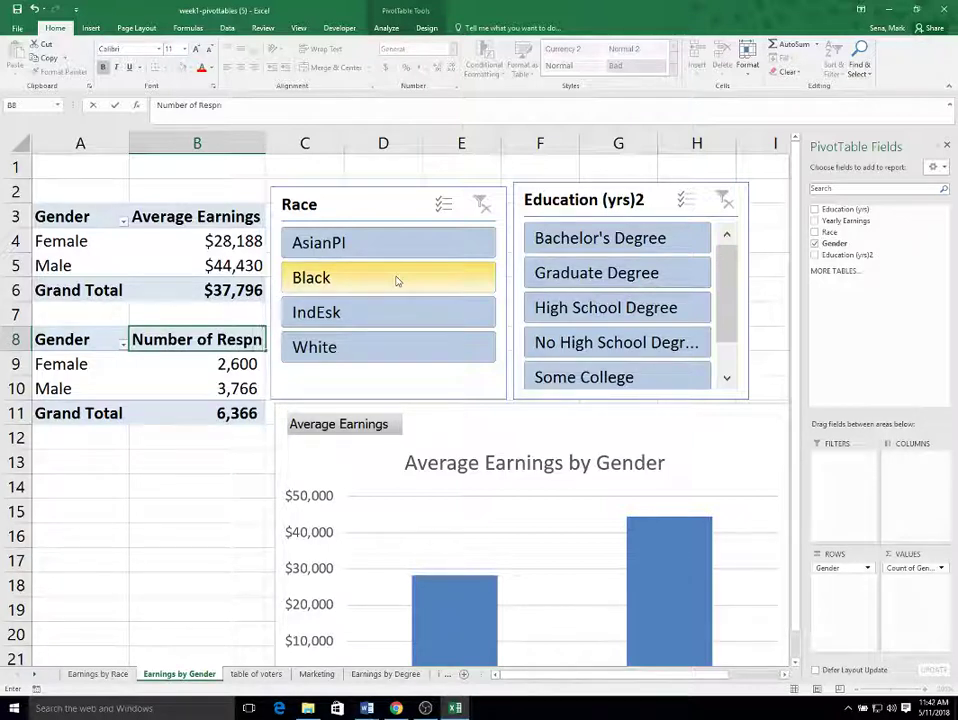
{"action": "key", "text": "BackSpace"}
{"action": "type", "text": "onses"}
{"action": "key", "text": "Return"}
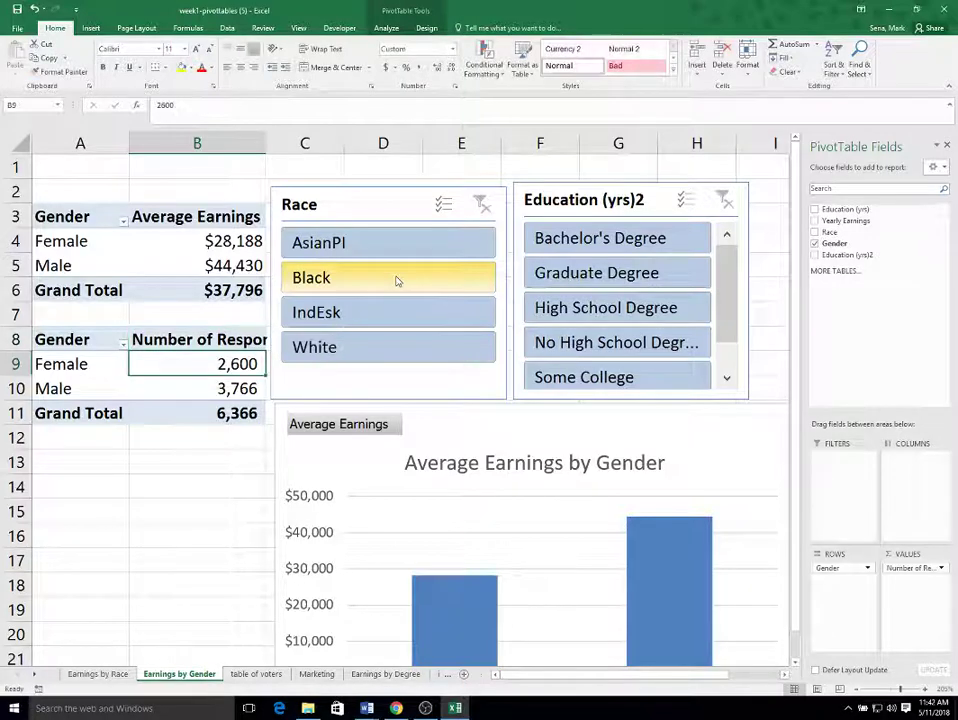
{"action": "double_click", "coordinate": [266, 140]}
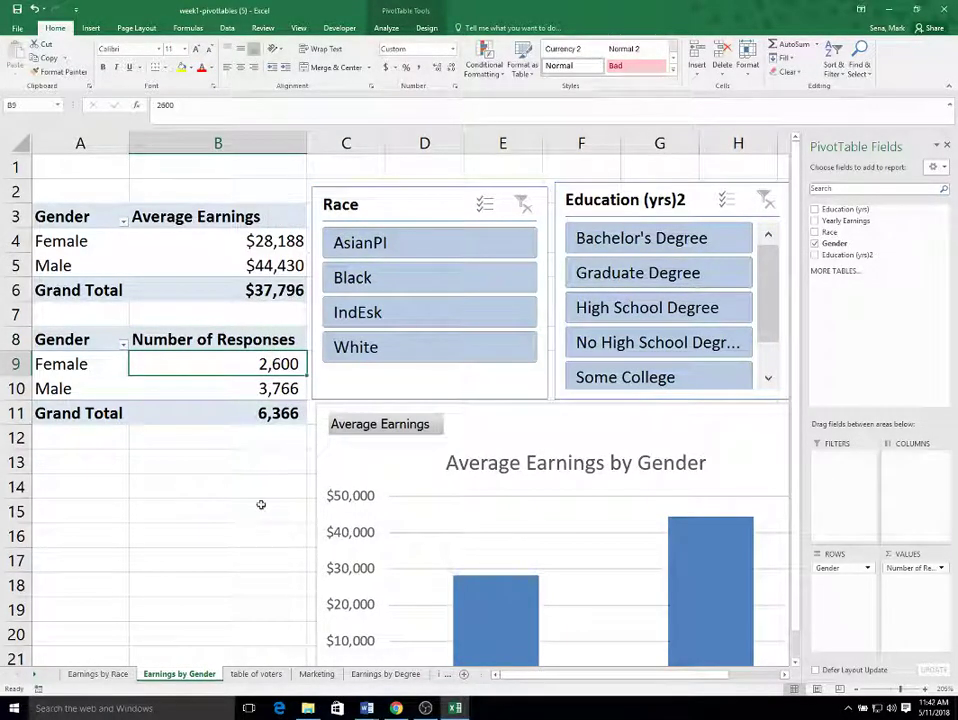
{"action": "left_click", "coordinate": [417, 285]}
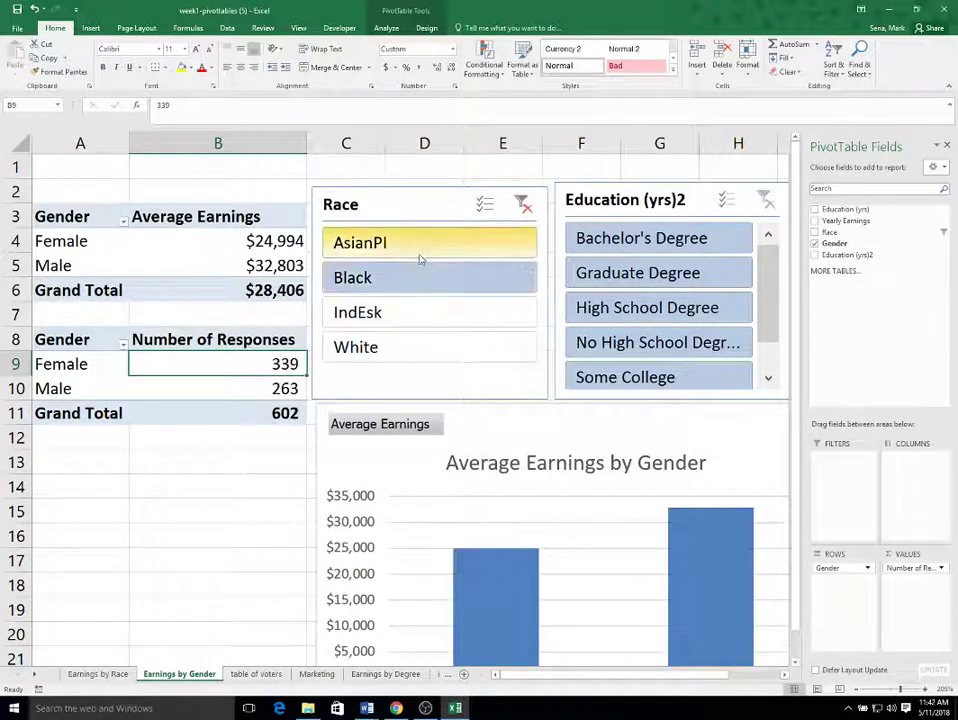
{"action": "left_click", "coordinate": [421, 243]}
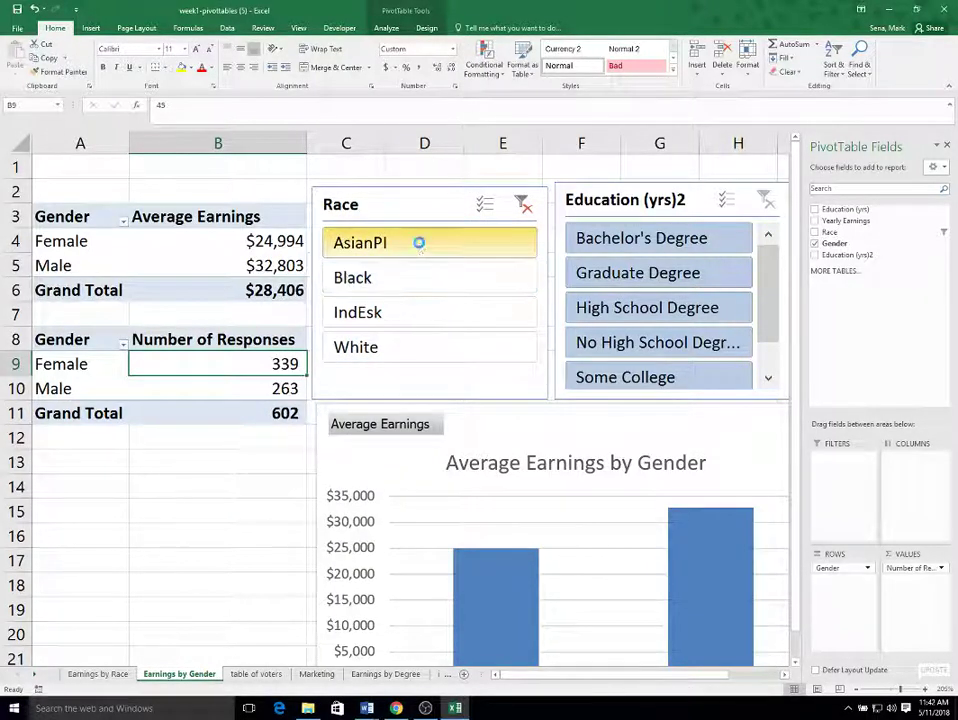
{"action": "left_click", "coordinate": [401, 346]}
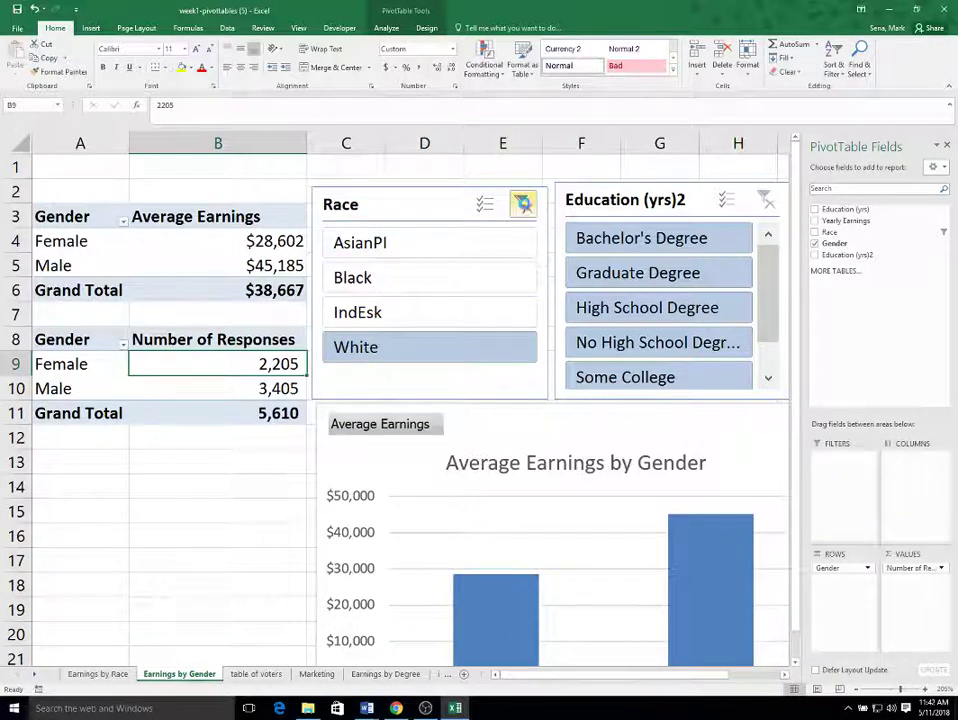
{"action": "left_click", "coordinate": [524, 206]}
{"action": "left_click", "coordinate": [700, 284]}
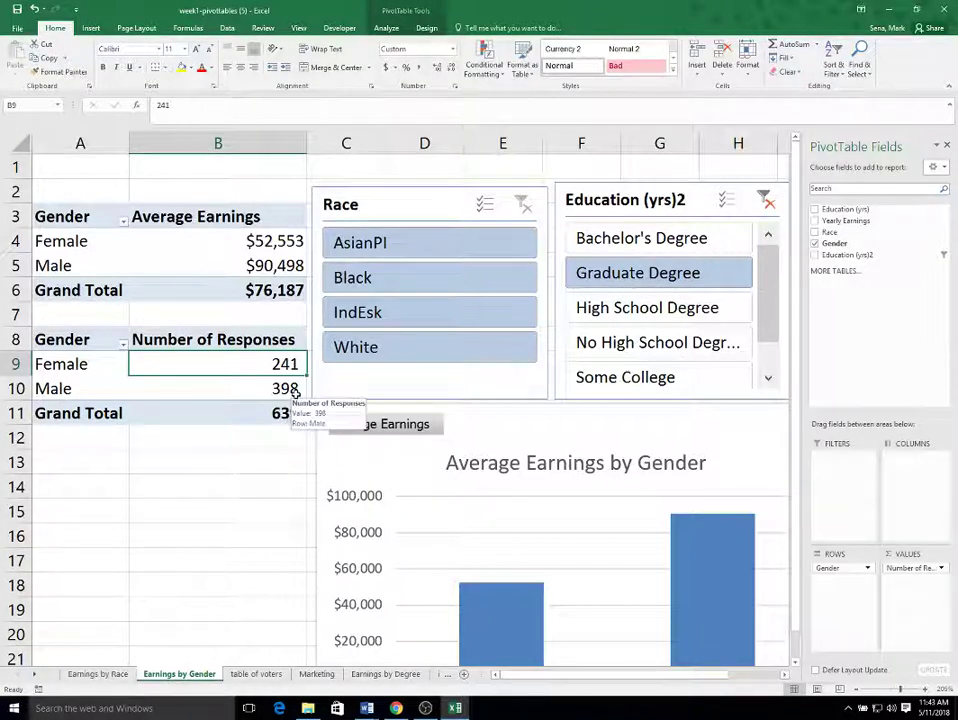
{"action": "left_click", "coordinate": [765, 203]}
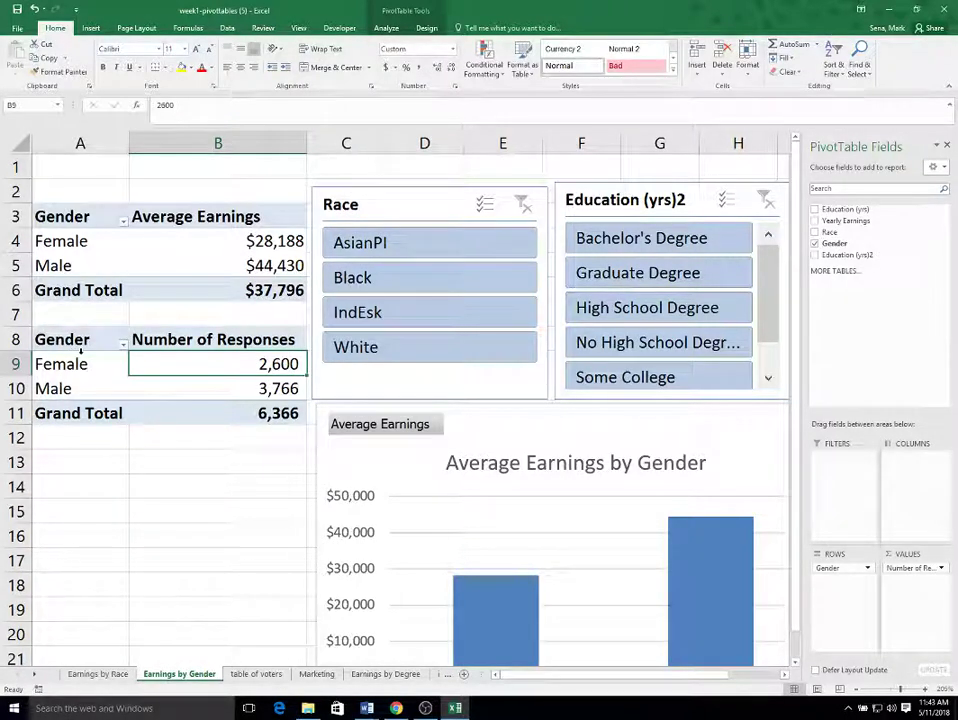
- Insert a 2-D pie chart of the response counts and resize it under the tables
{"action": "left_click", "coordinate": [91, 28]}
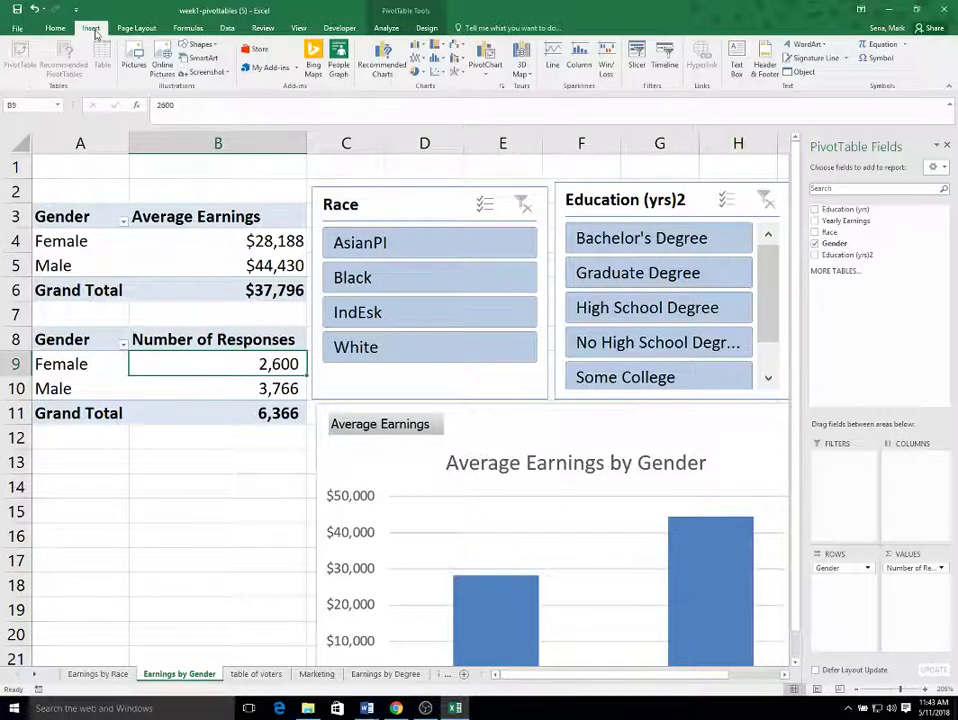
{"action": "left_click", "coordinate": [416, 74]}
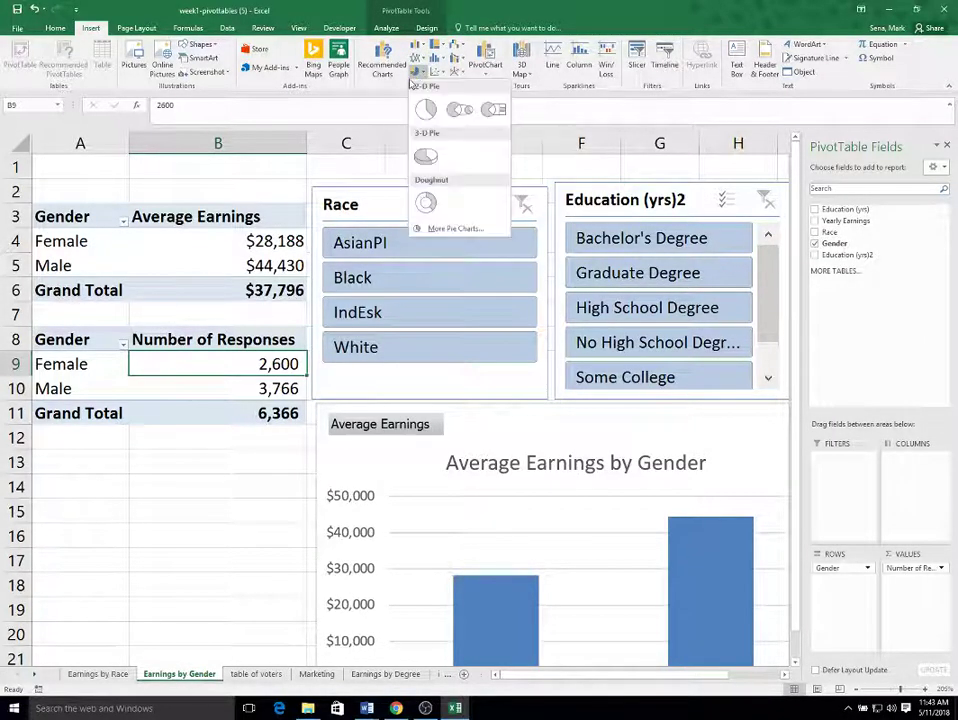
{"action": "left_click", "coordinate": [423, 108]}
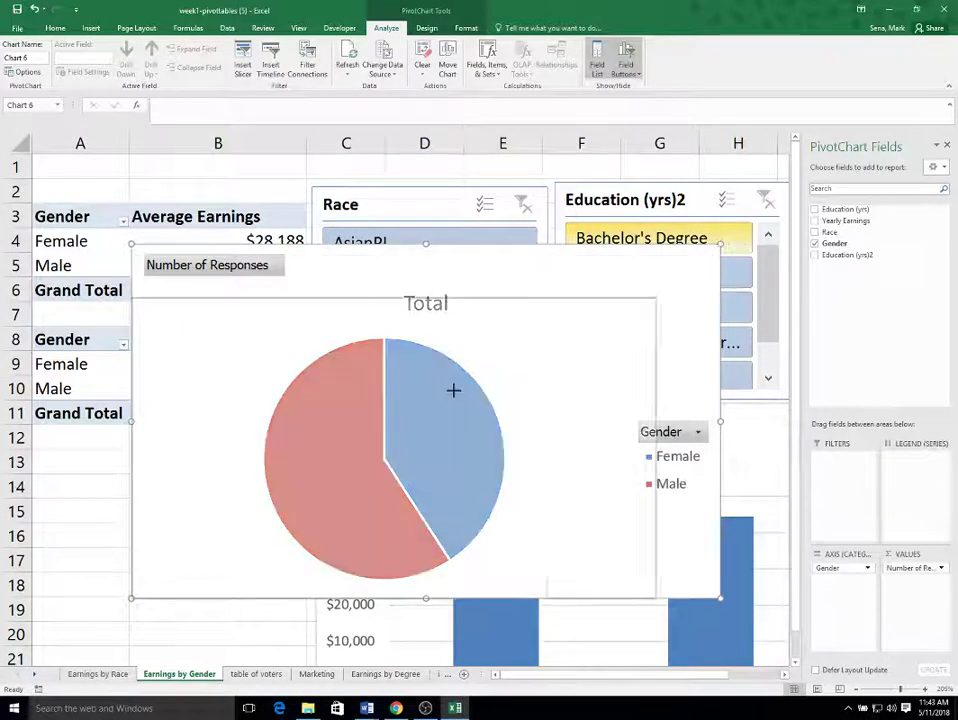
{"action": "left_click_drag", "start_coordinate": [449, 393], "coordinate": [277, 441]}
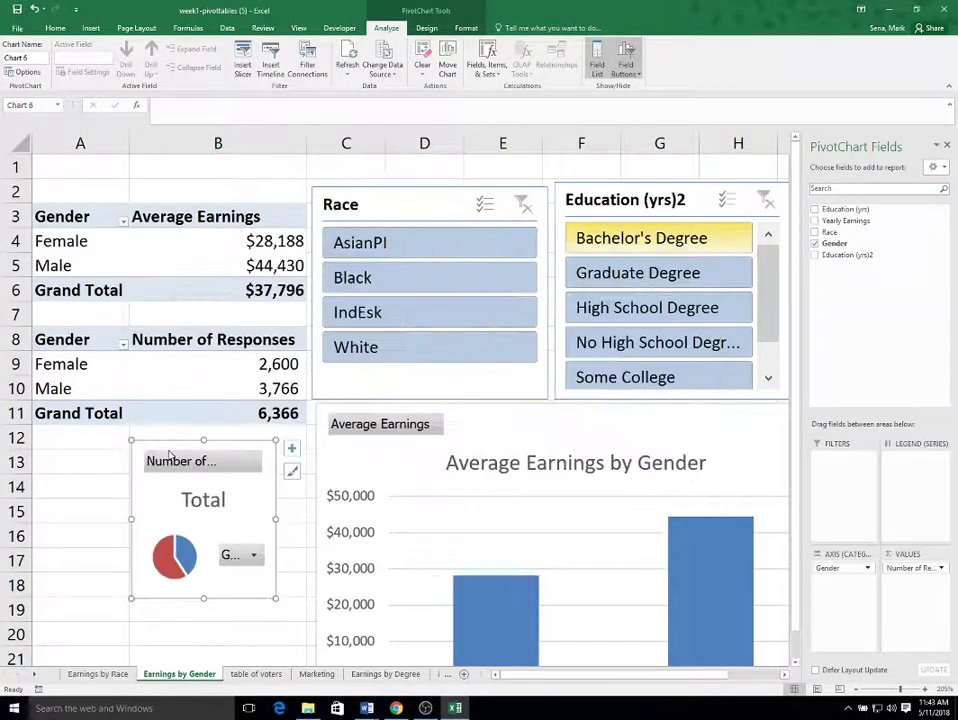
{"action": "left_click_drag", "start_coordinate": [130, 441], "coordinate": [42, 455]}
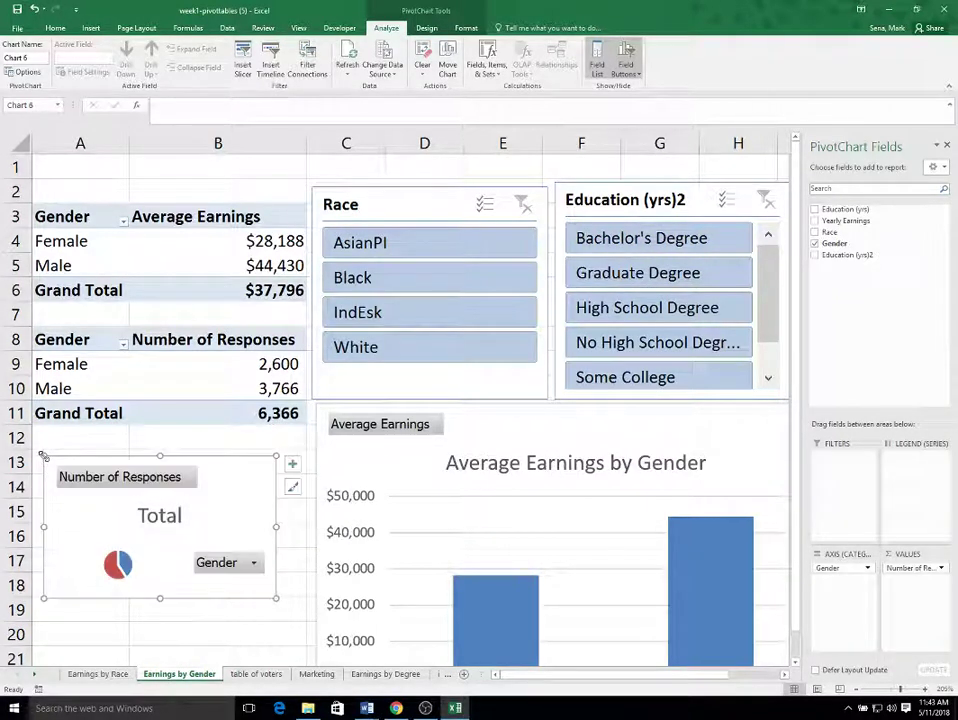
- Delete the pie chart's Total title and its Female/Male legend
{"action": "left_click", "coordinate": [172, 514]}
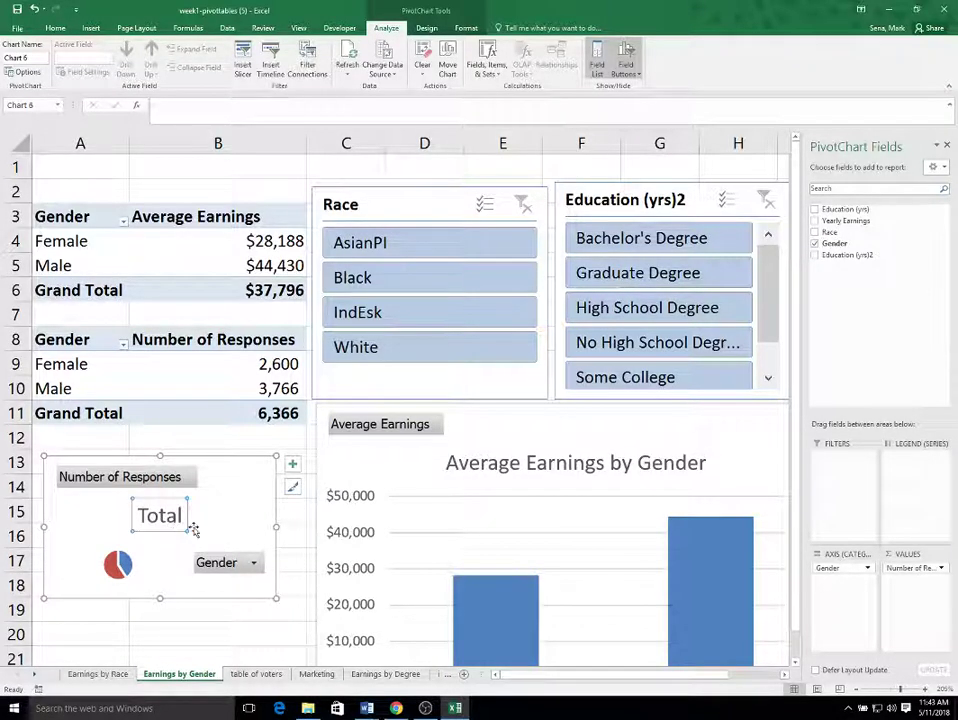
{"action": "key", "text": "Delete"}
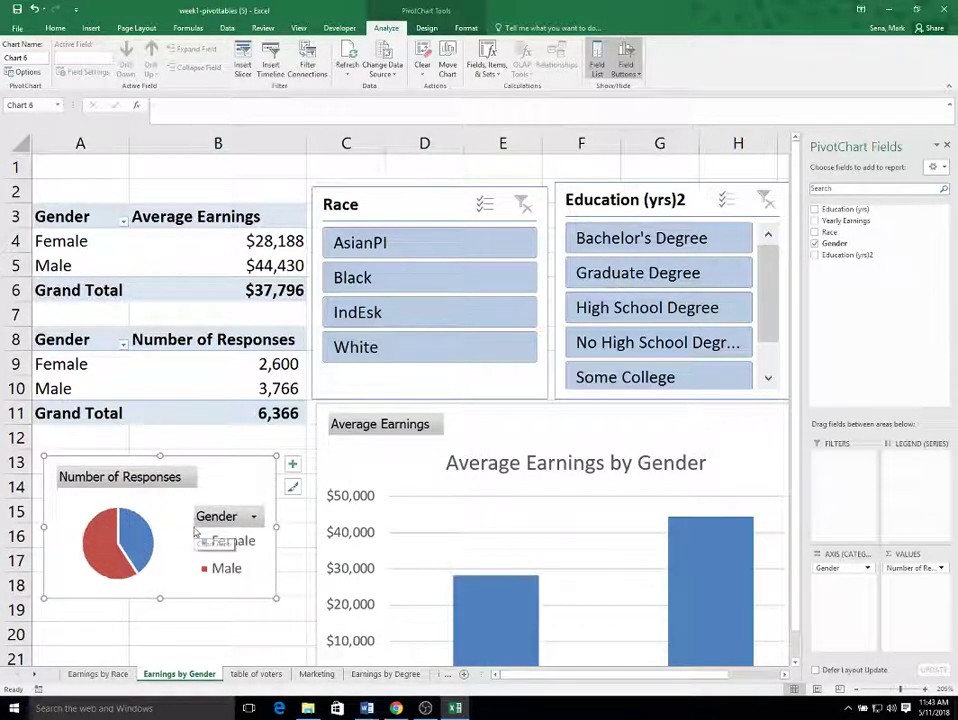
{"action": "left_click", "coordinate": [240, 558]}
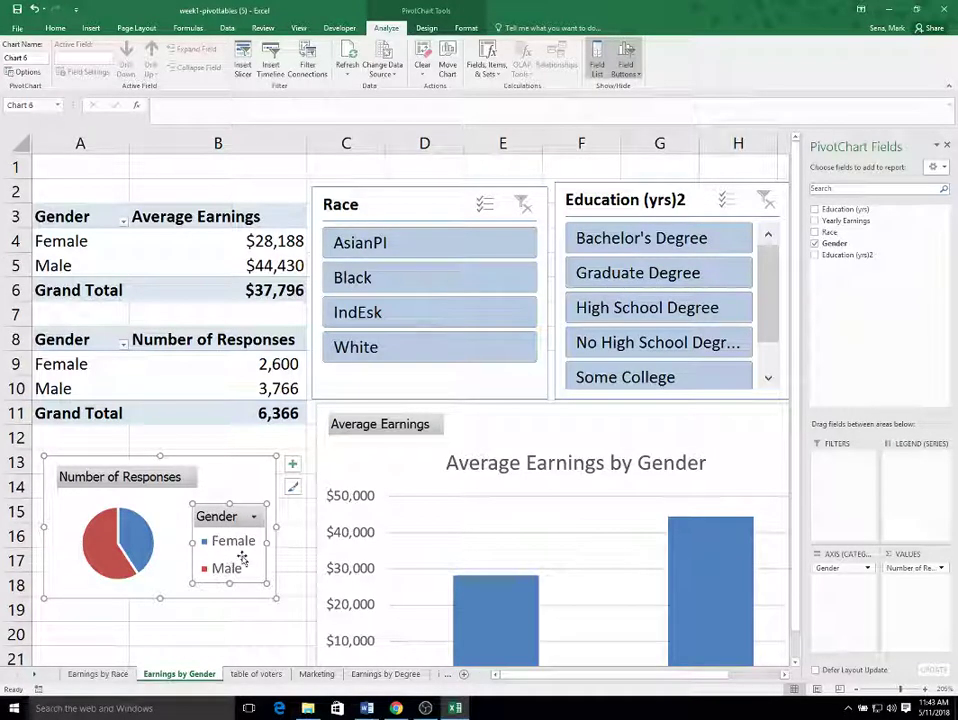
{"action": "key", "text": "Delete"}
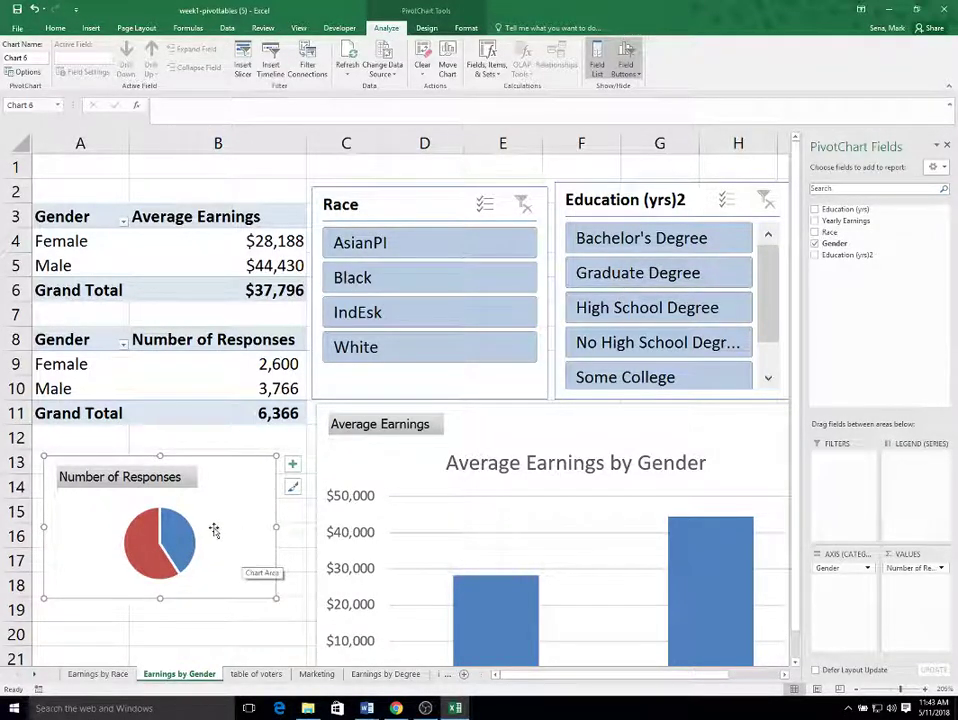
- Add data labels to the gender pie slices
{"action": "right_click", "coordinate": [171, 530]}
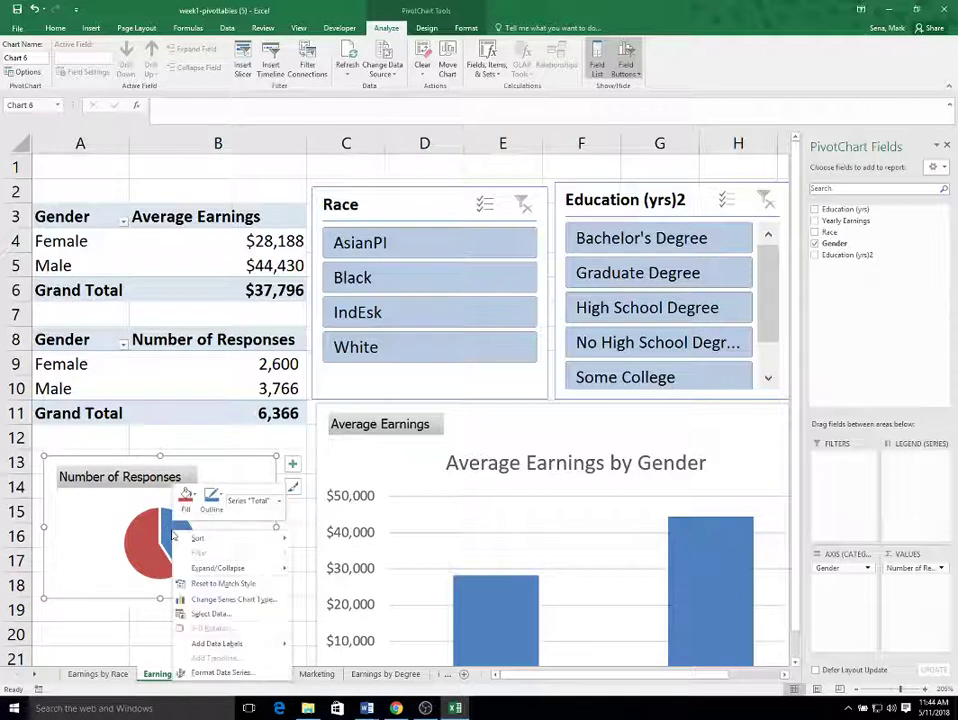
{"action": "mouse_move", "coordinate": [208, 646]}
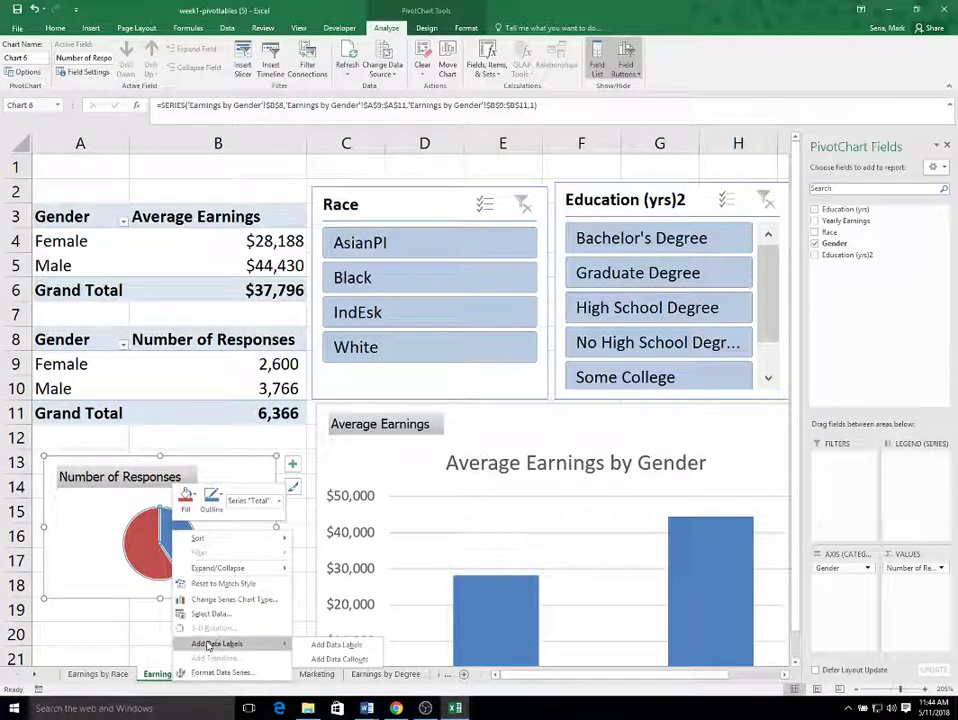
{"action": "left_click", "coordinate": [338, 645]}
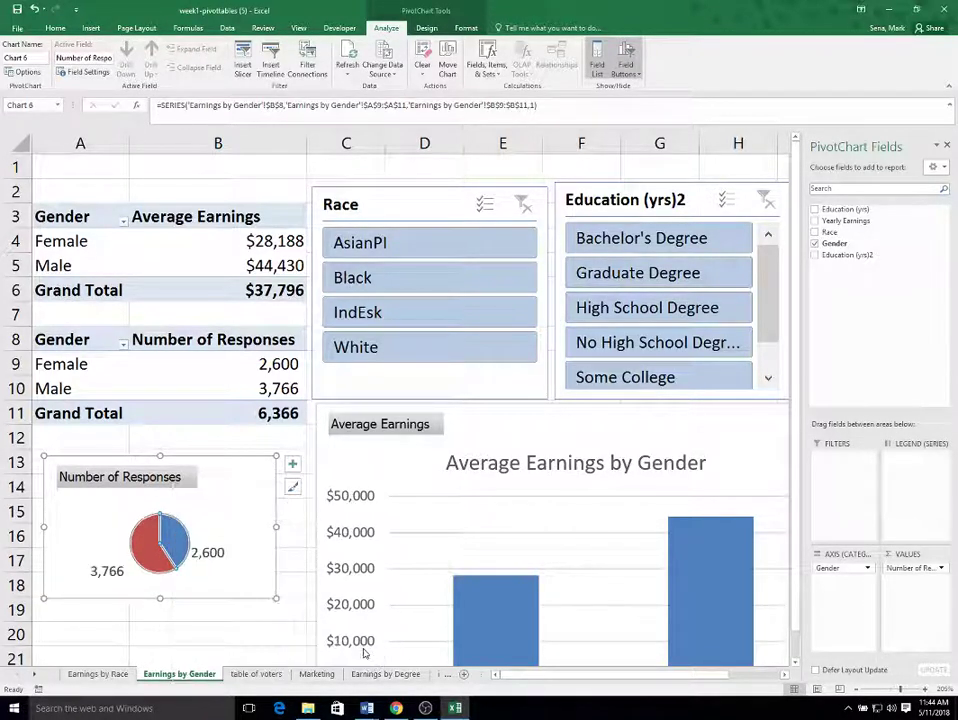
- Make the labels show category name and percentage instead of value, then enlarge the chart
{"action": "right_click", "coordinate": [178, 542]}
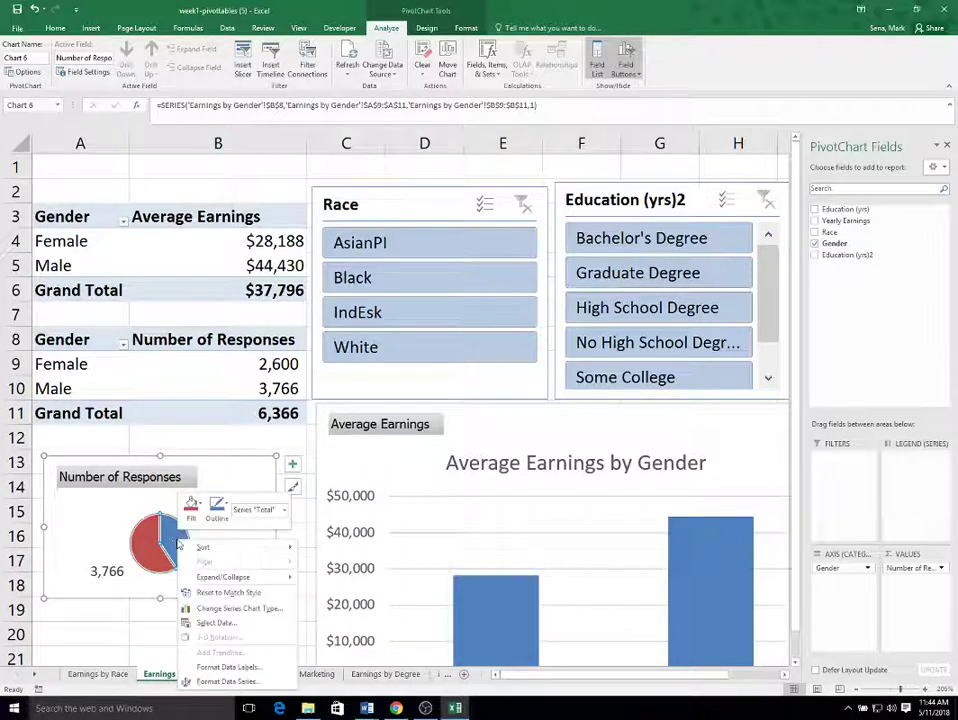
{"action": "left_click", "coordinate": [240, 672]}
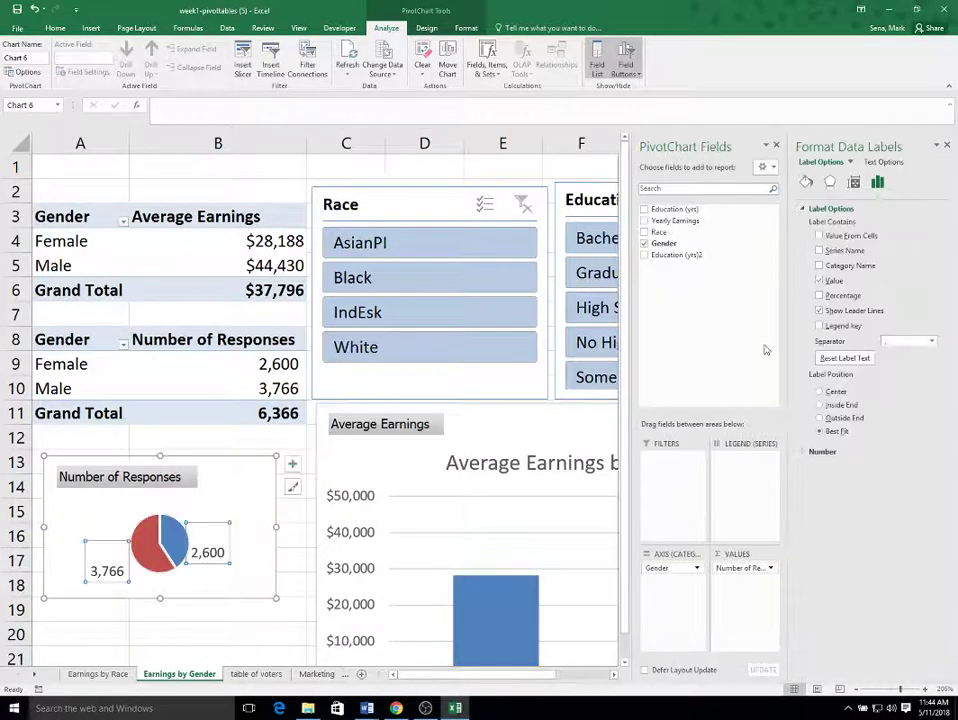
{"action": "left_click", "coordinate": [819, 266]}
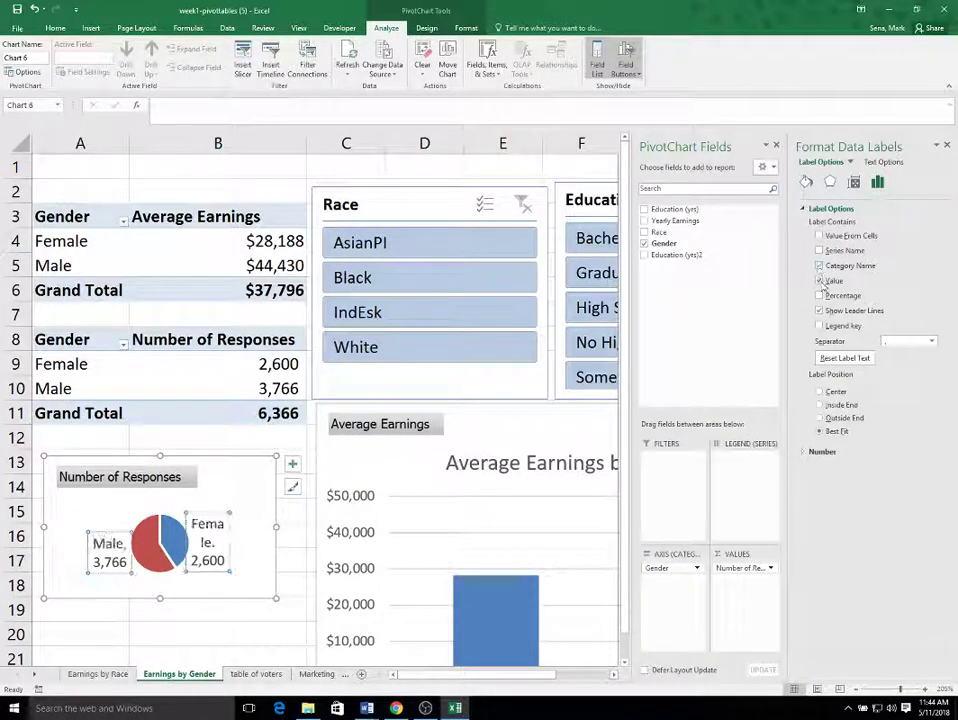
{"action": "left_click", "coordinate": [819, 296]}
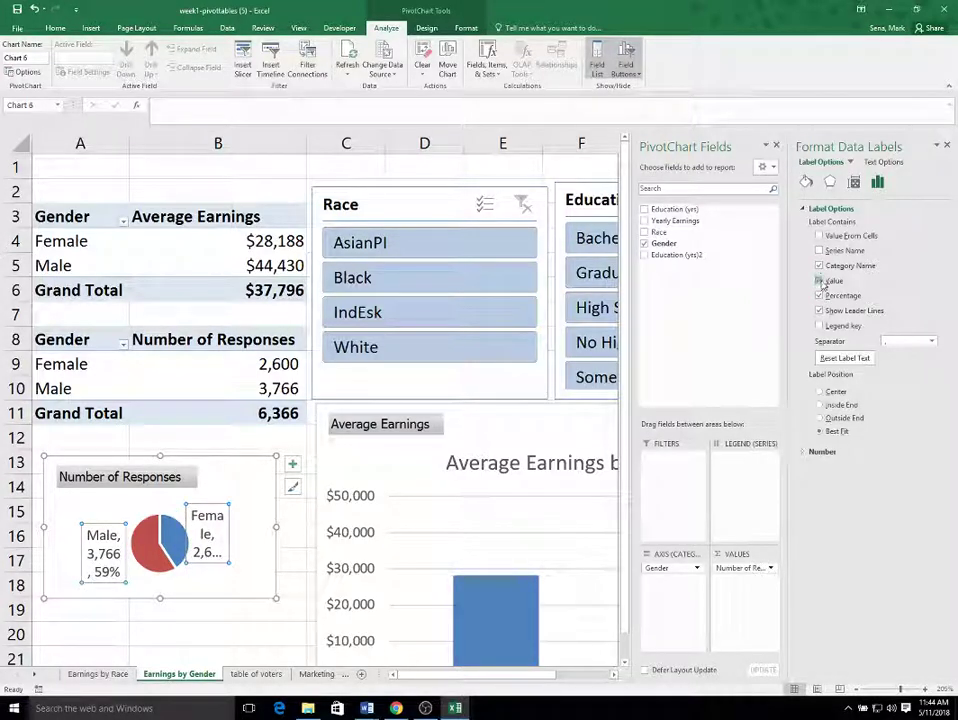
{"action": "left_click", "coordinate": [819, 281]}
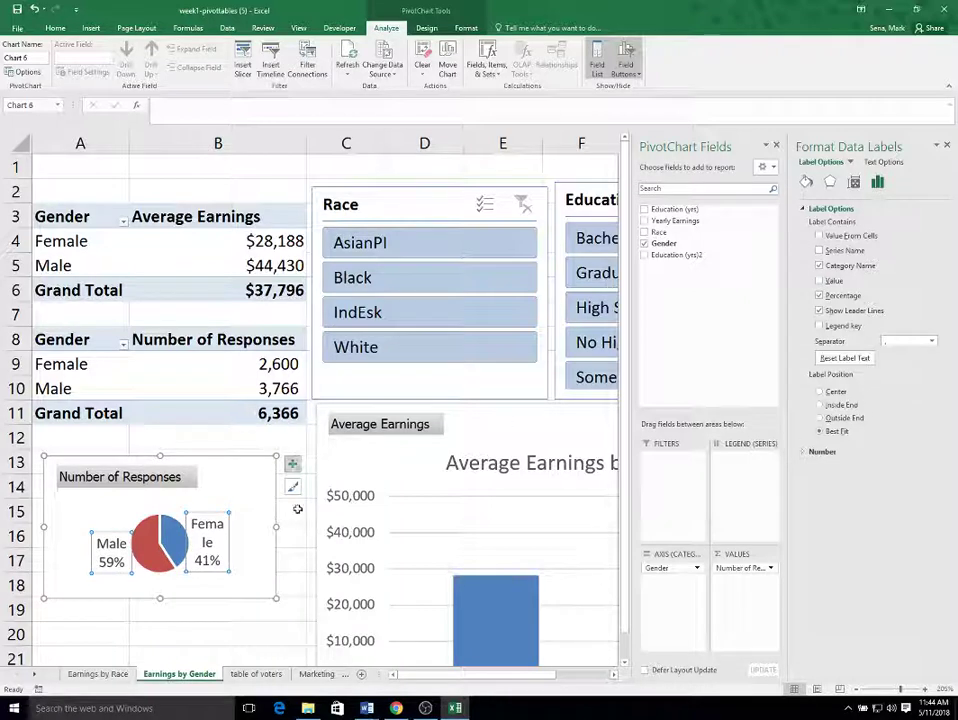
{"action": "left_click_drag", "start_coordinate": [274, 599], "coordinate": [299, 632]}
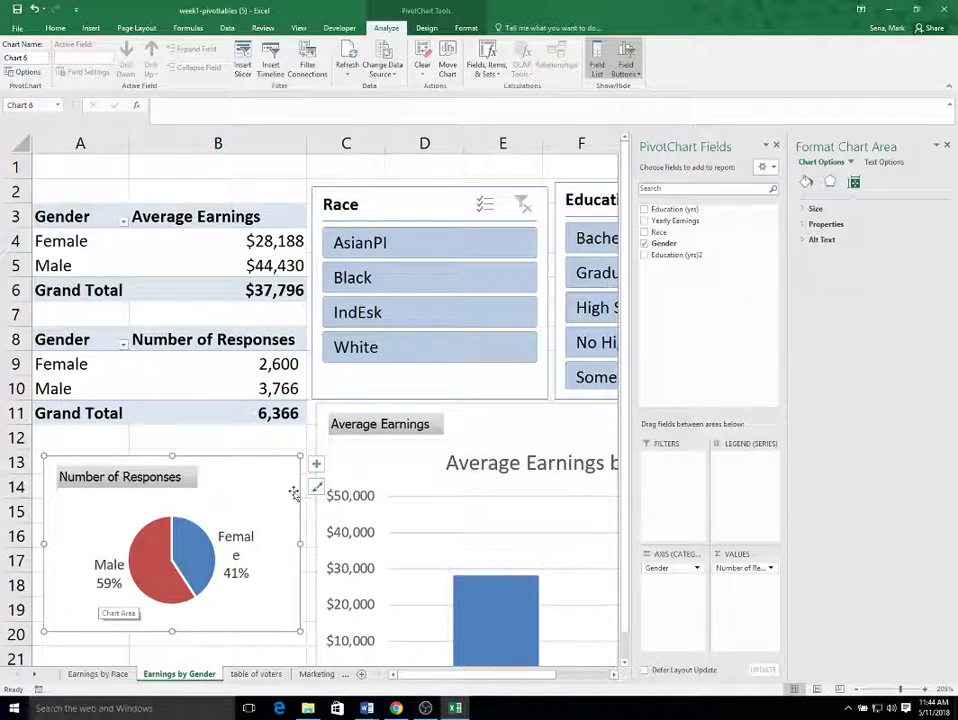
- Close the Format Chart Area and PivotChart Fields panes and widen the pie chart slightly
{"action": "left_click", "coordinate": [947, 146]}
{"action": "left_click", "coordinate": [947, 142]}
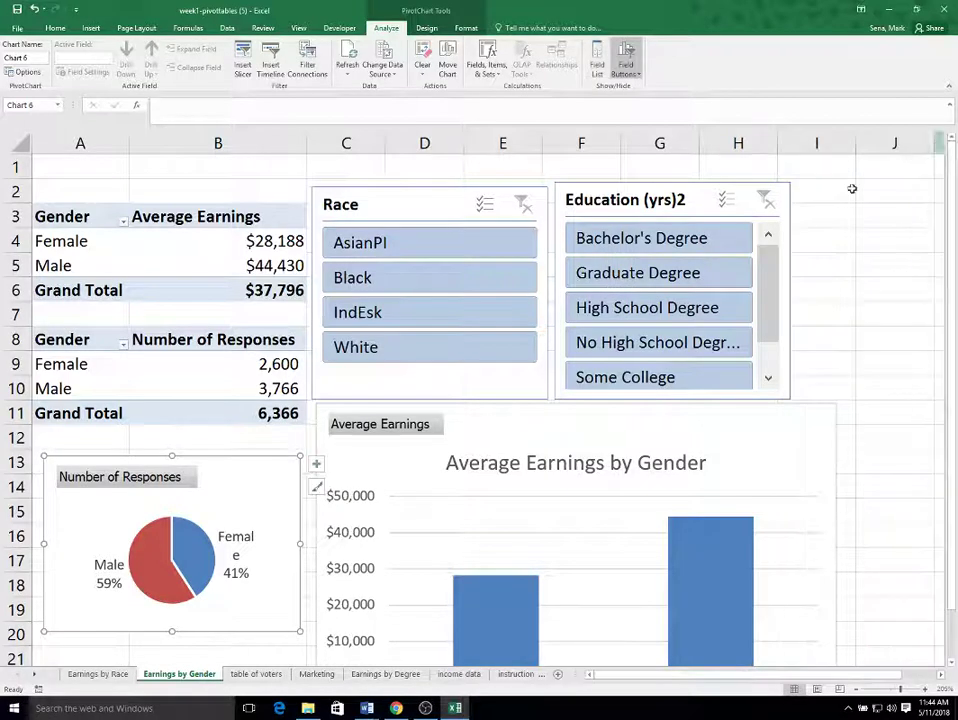
{"action": "left_click_drag", "start_coordinate": [300, 545], "coordinate": [332, 548]}
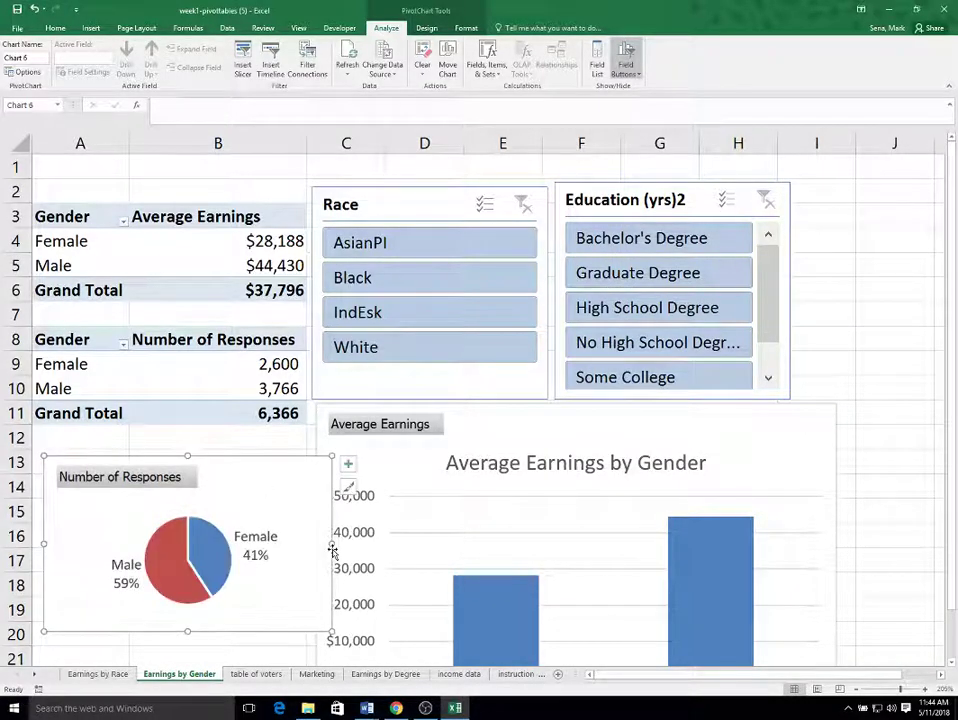
- Shift the Average Earnings bar chart and the Education (yrs)2 and Race slicers right
{"action": "left_click_drag", "start_coordinate": [525, 422], "coordinate": [555, 422]}
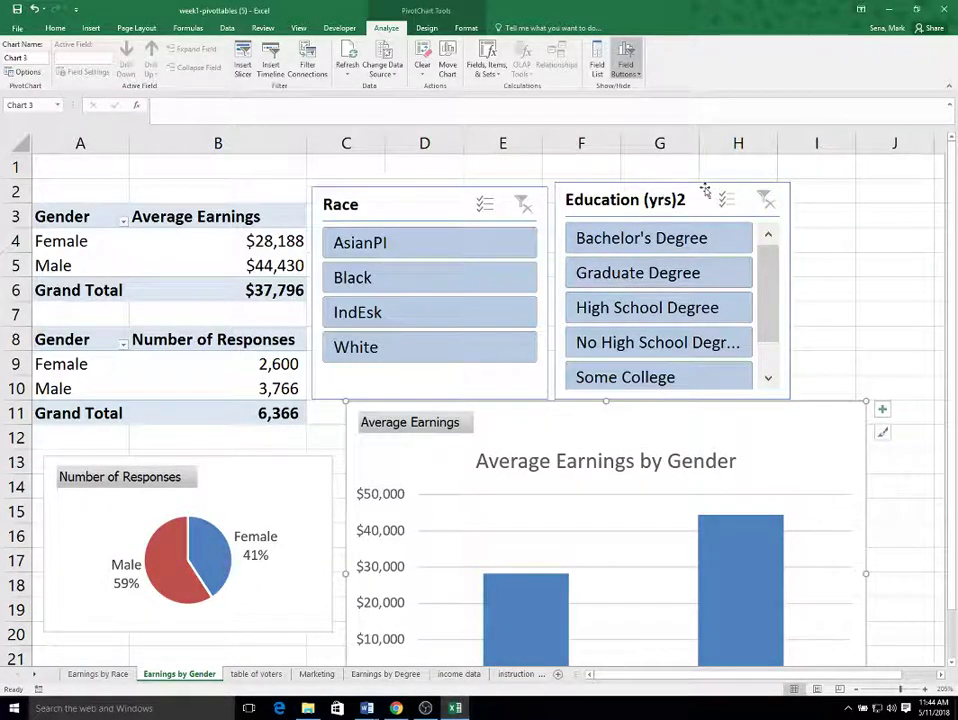
{"action": "left_click_drag", "start_coordinate": [705, 190], "coordinate": [777, 185]}
{"action": "left_click_drag", "start_coordinate": [438, 192], "coordinate": [490, 192]}
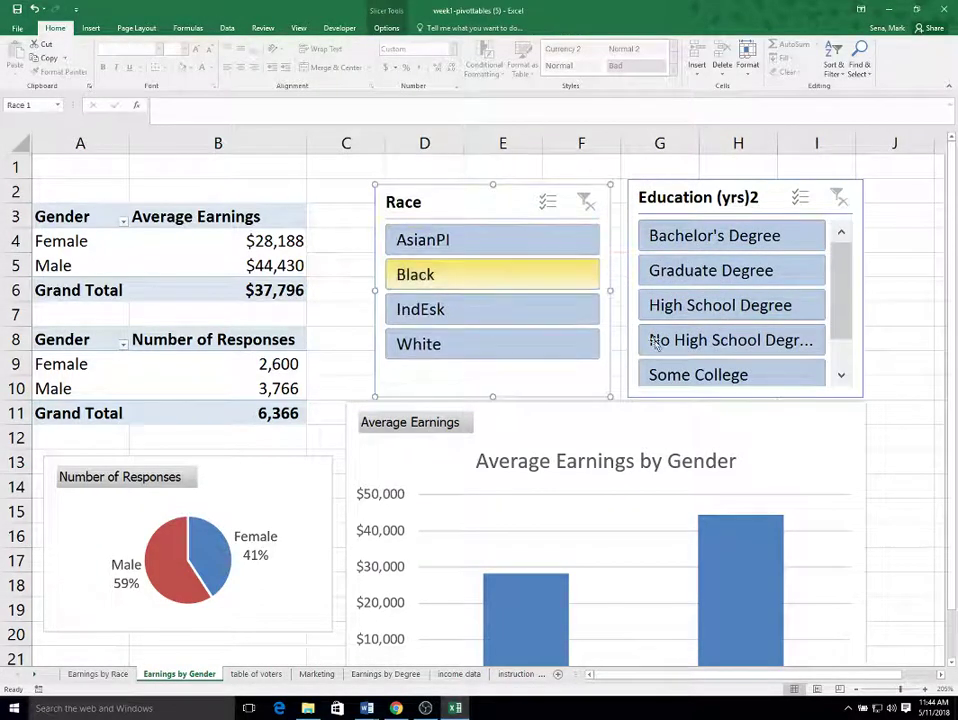
{"action": "left_click", "coordinate": [907, 508]}
{"action": "scroll", "coordinate": [905, 520], "scroll_direction": "down", "scroll_amount": 4}
{"action": "scroll", "coordinate": [905, 521], "scroll_direction": "up", "scroll_amount": 4}
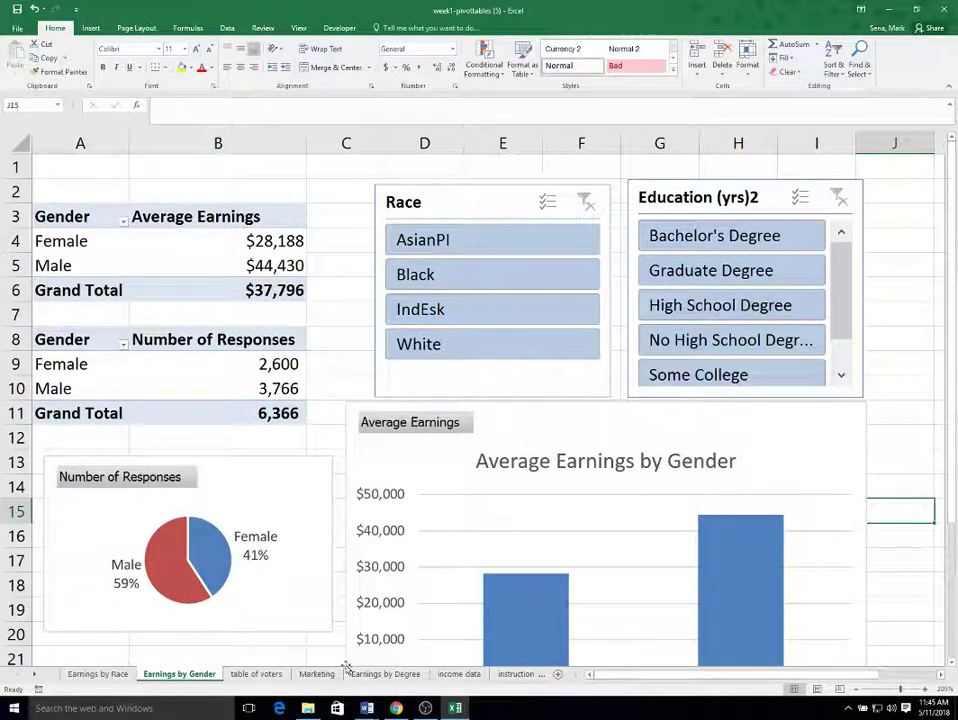
- On Earnings by Race, copy the Race pivot table A3:B8 and paste it at A10
{"action": "left_click", "coordinate": [98, 674]}
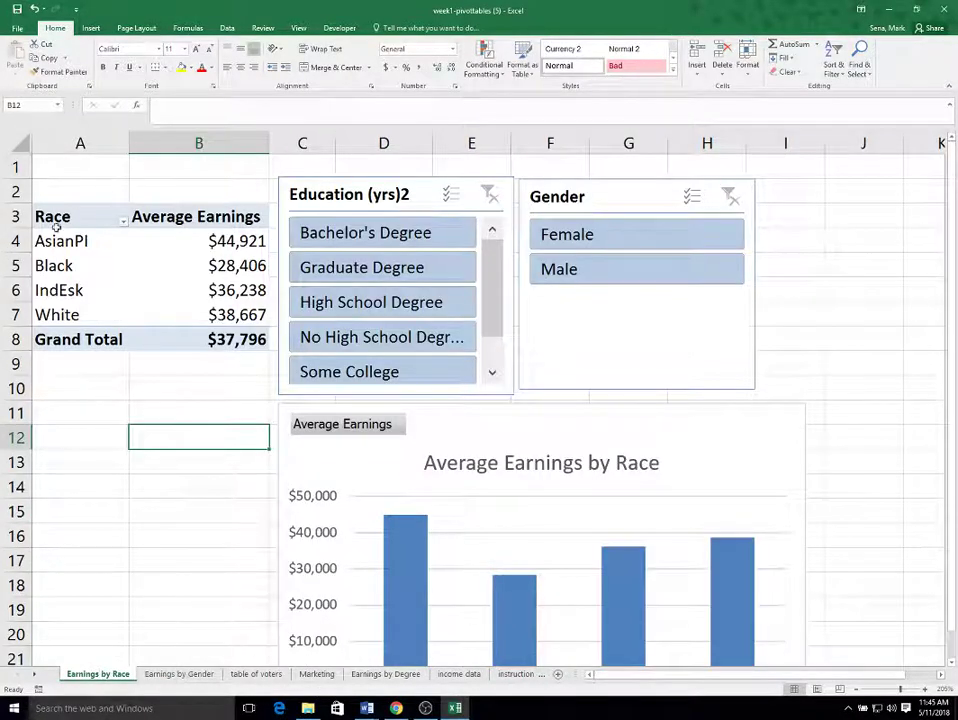
{"action": "left_click_drag", "start_coordinate": [62, 216], "coordinate": [257, 342]}
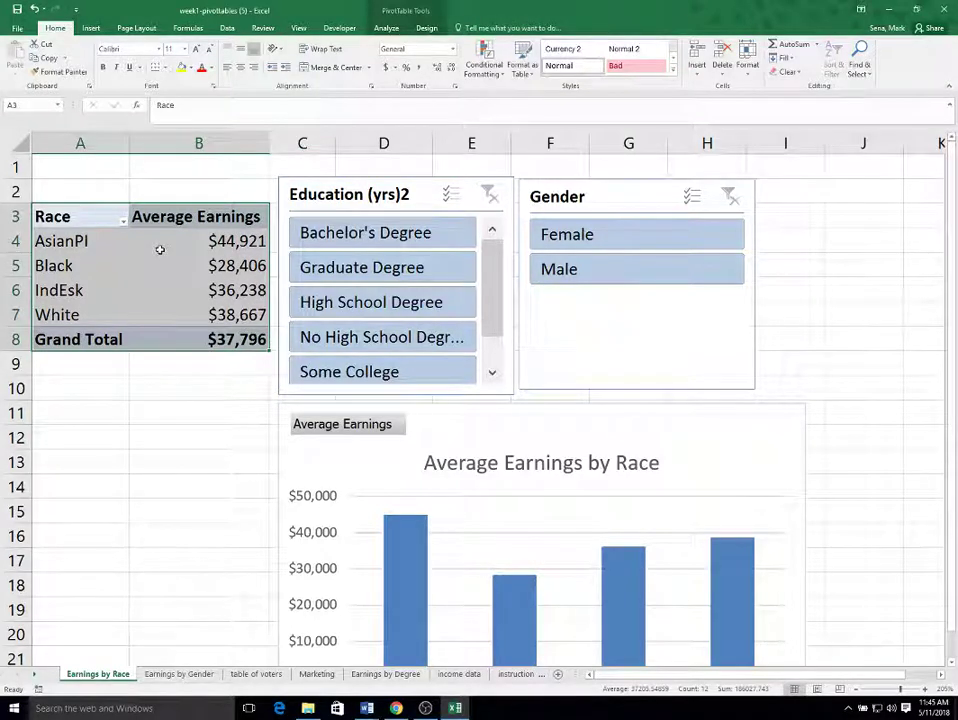
{"action": "right_click", "coordinate": [160, 250]}
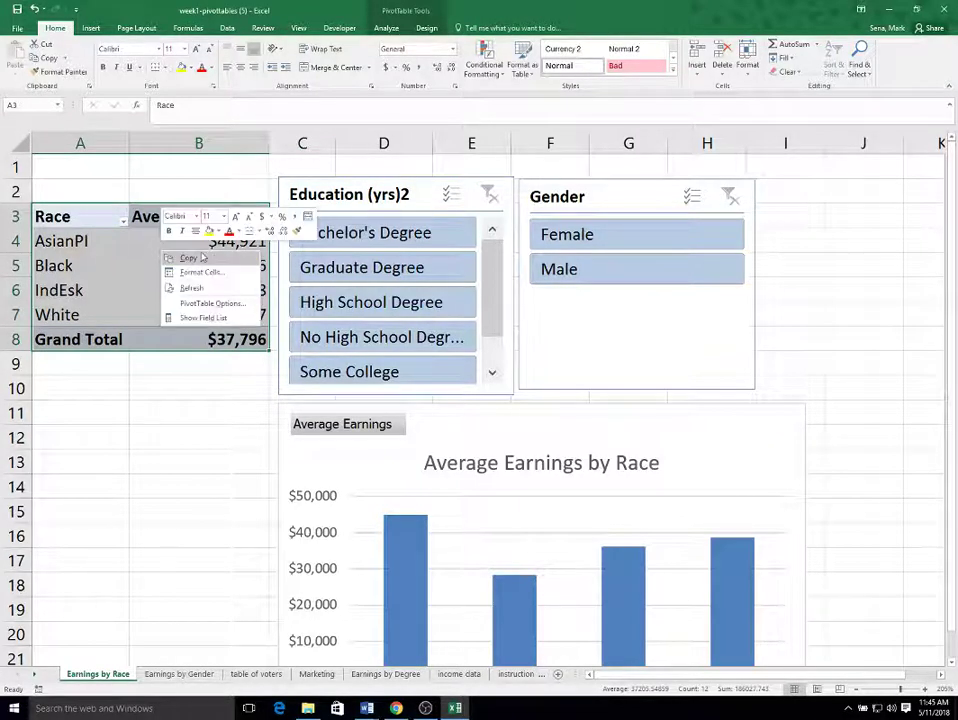
{"action": "left_click", "coordinate": [202, 258]}
{"action": "right_click", "coordinate": [97, 390]}
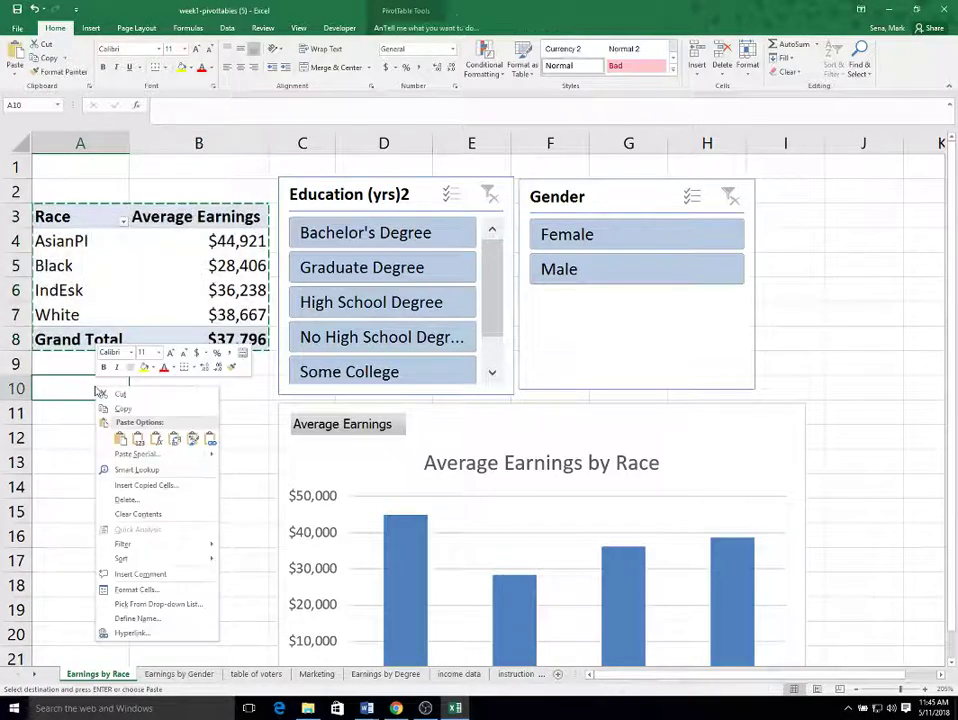
{"action": "left_click", "coordinate": [120, 439]}
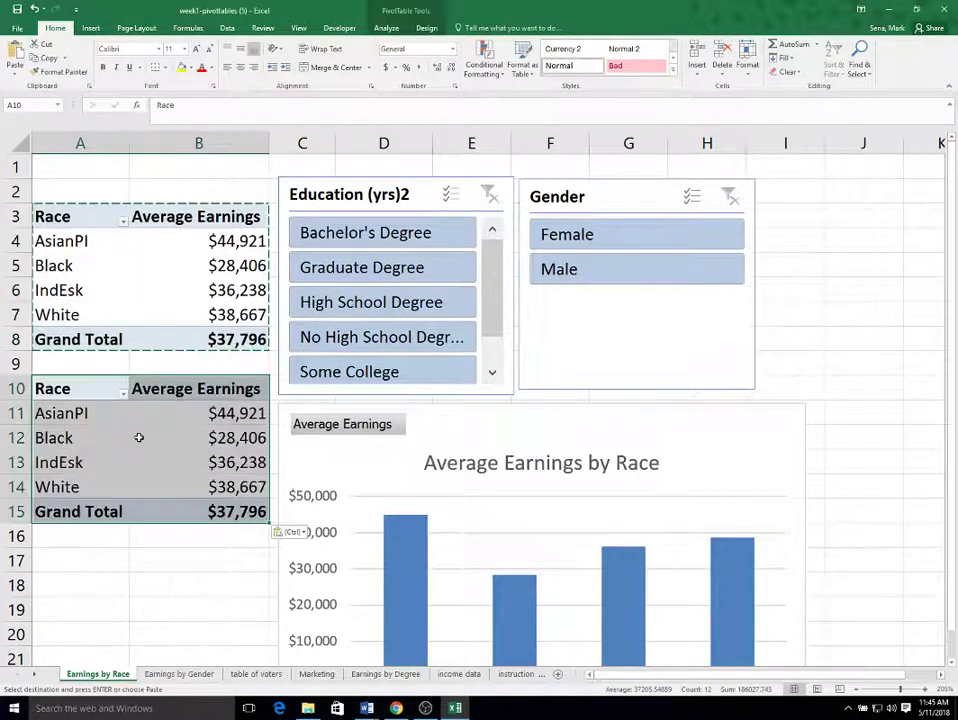
{"action": "left_click", "coordinate": [115, 434]}
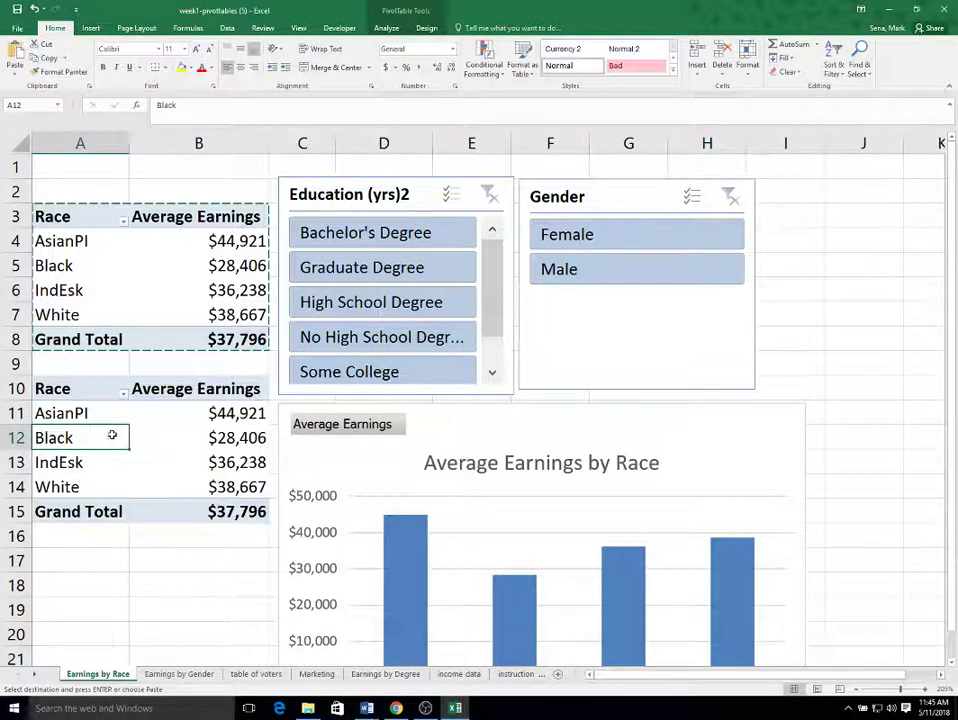
{"action": "right_click", "coordinate": [116, 438]}
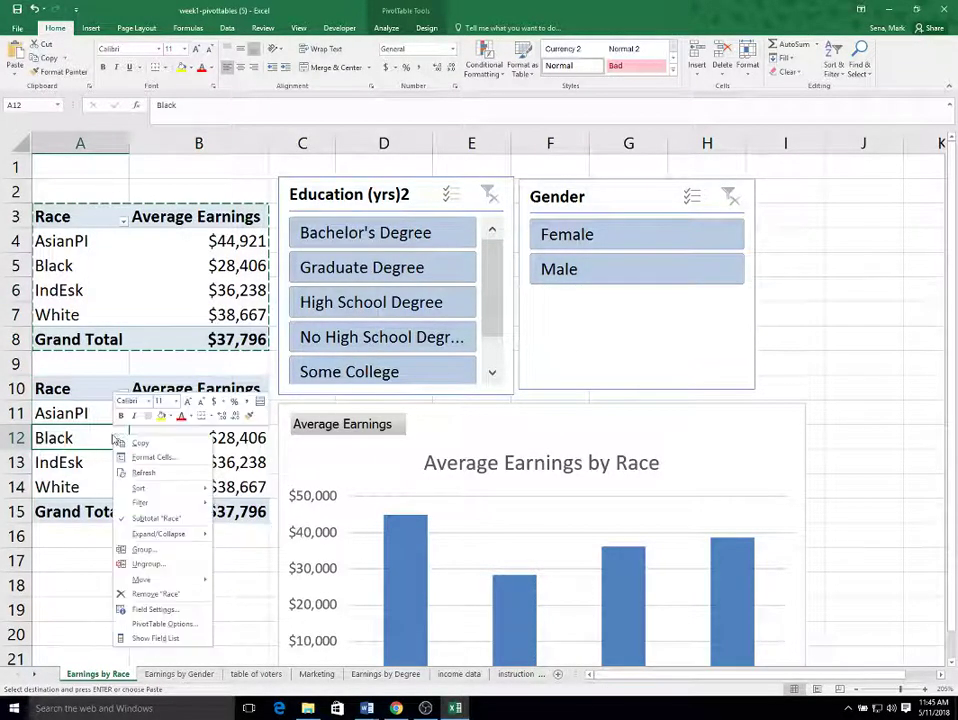
- Drop Average Earnings from the copy and show race counts B11:B15 as comma-separated whole numbers
{"action": "left_click", "coordinate": [155, 638]}
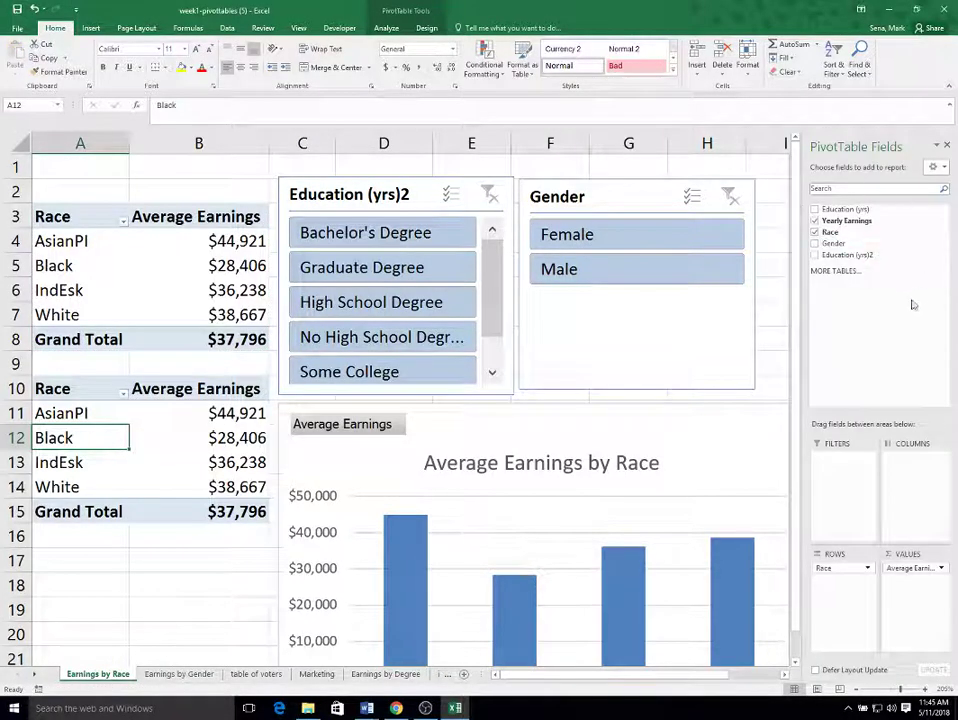
{"action": "mouse_move", "coordinate": [912, 568]}
{"action": "left_mouse_down"}
{"action": "mouse_move", "coordinate": [845, 312]}
{"action": "mouse_move", "coordinate": [835, 234]}
{"action": "mouse_move", "coordinate": [845, 222]}
{"action": "mouse_move", "coordinate": [905, 470]}
{"action": "mouse_move", "coordinate": [915, 570]}
{"action": "left_mouse_up"}
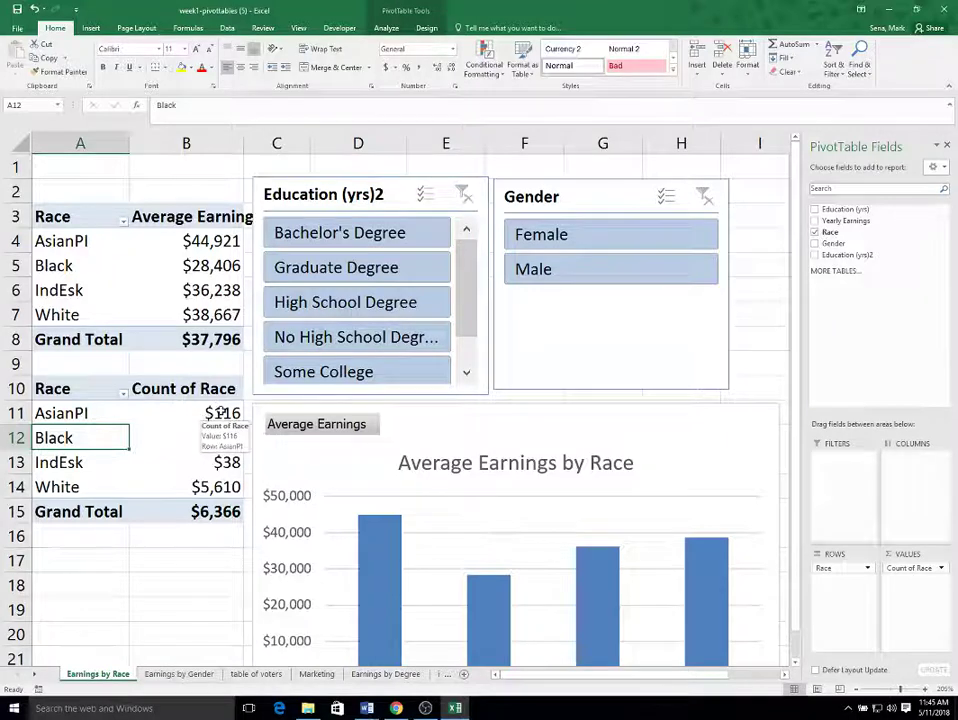
{"action": "left_click_drag", "start_coordinate": [220, 413], "coordinate": [224, 511]}
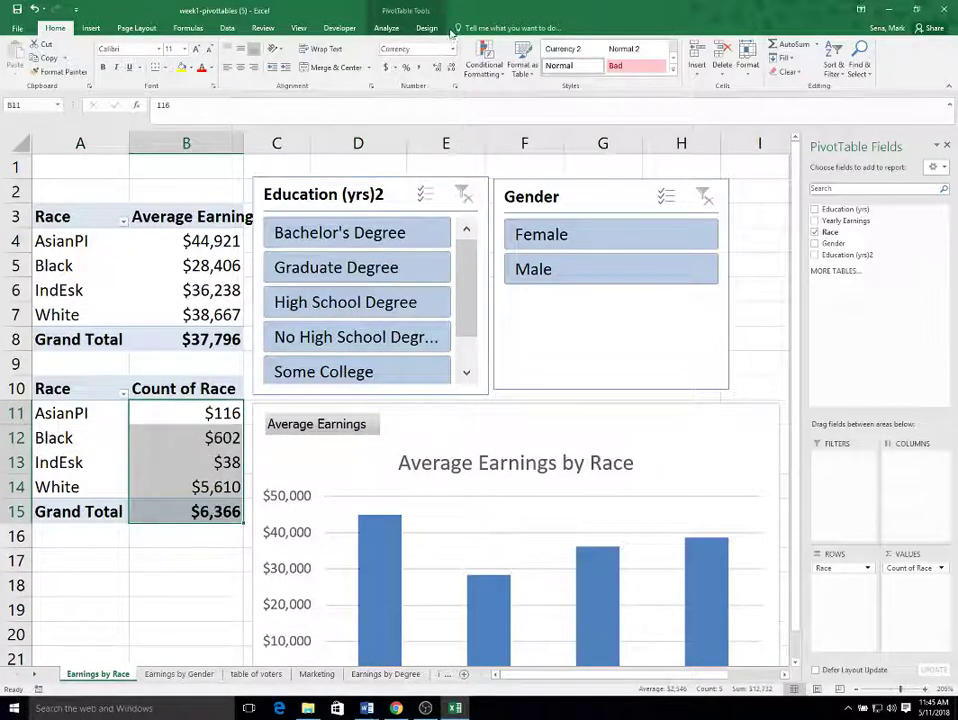
{"action": "left_click", "coordinate": [455, 49]}
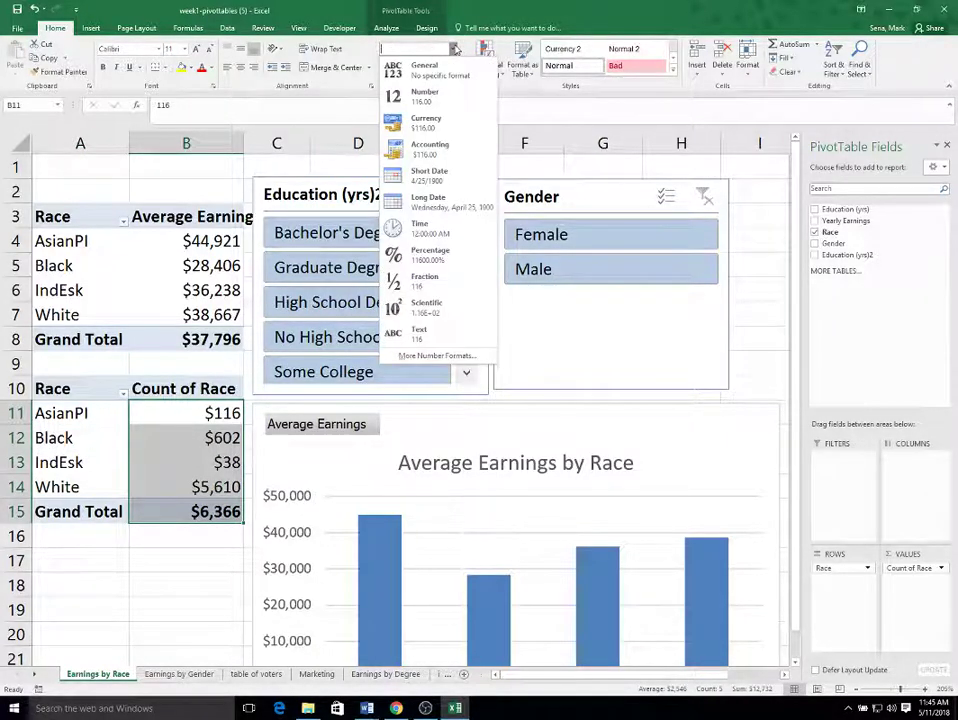
{"action": "left_click", "coordinate": [455, 49]}
{"action": "left_click", "coordinate": [422, 68]}
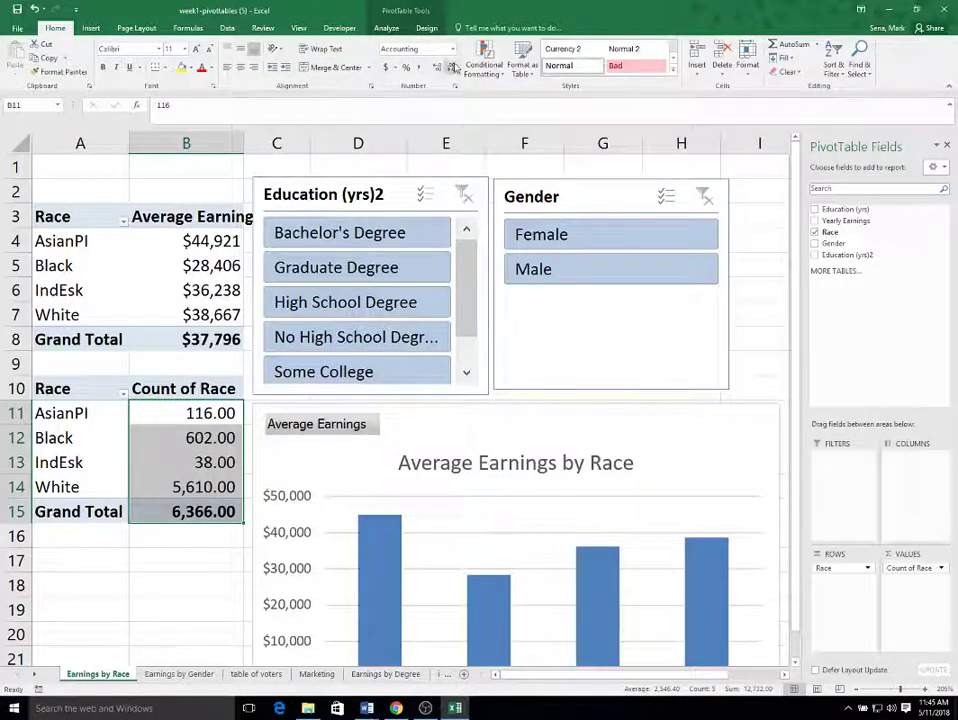
{"action": "left_click", "coordinate": [452, 66]}
{"action": "left_click", "coordinate": [452, 66]}
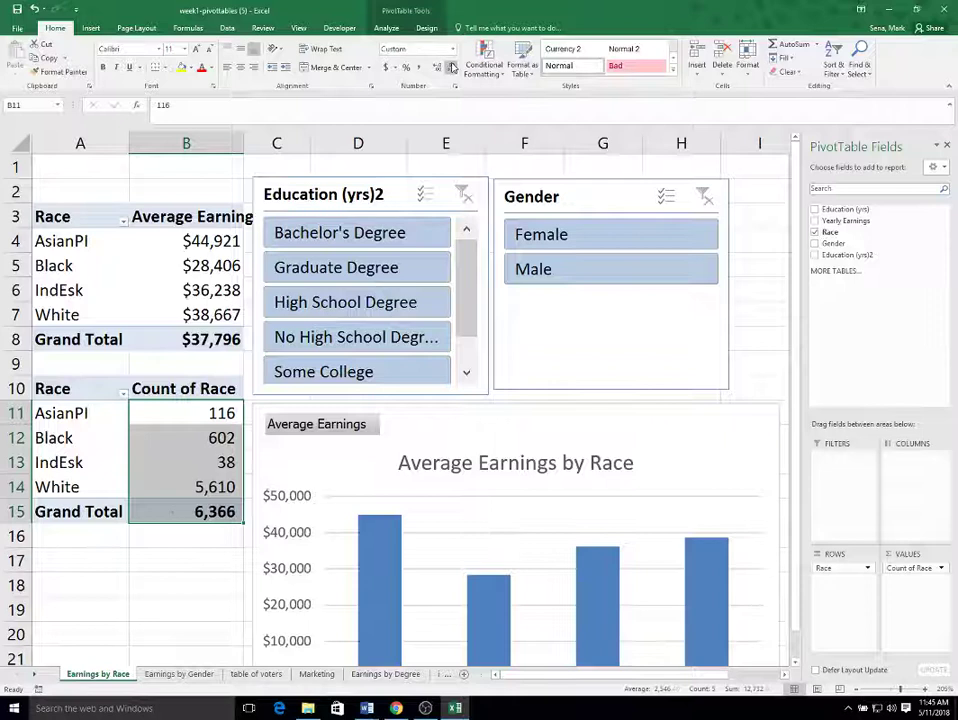
{"action": "left_click", "coordinate": [218, 487]}
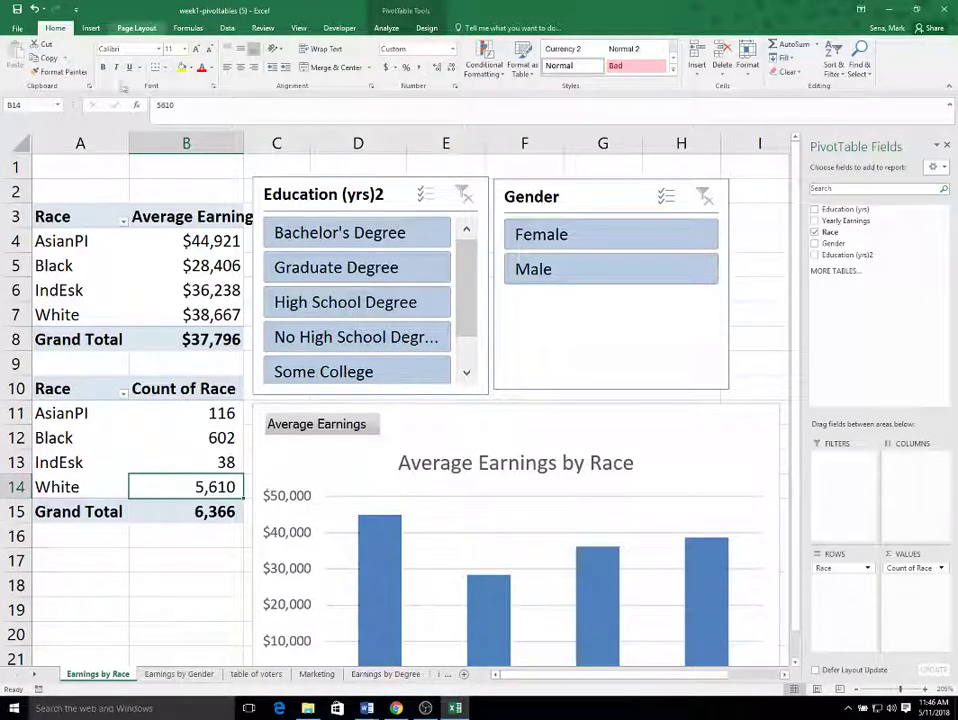
- Rename the B10 header to 'Number of Responses' and autofit column B
{"action": "left_click", "coordinate": [177, 391]}
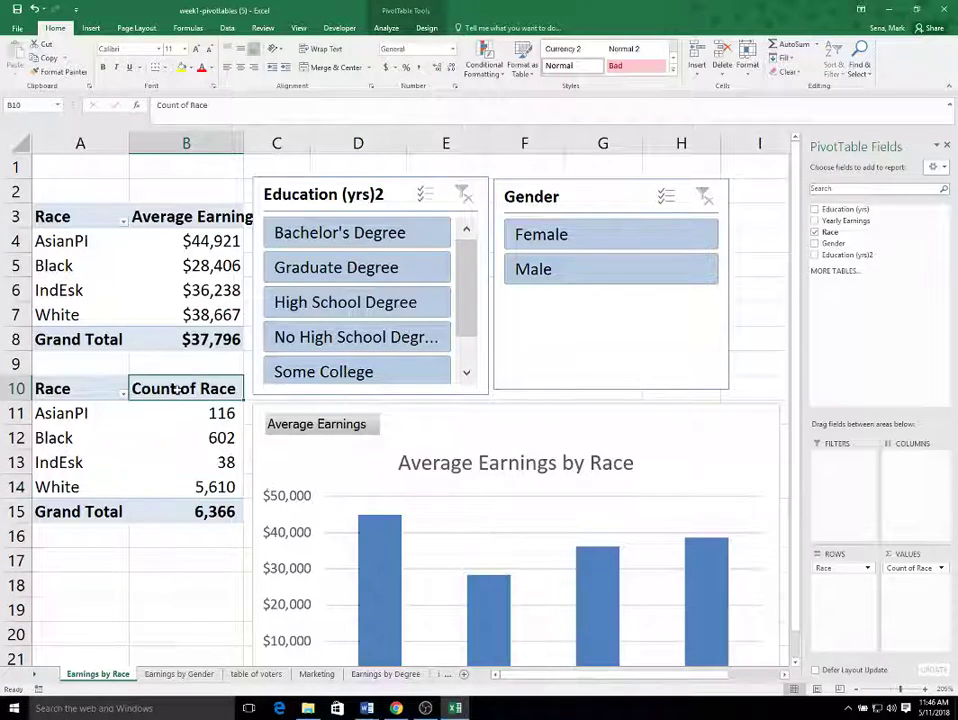
{"action": "type", "text": "Number of"}
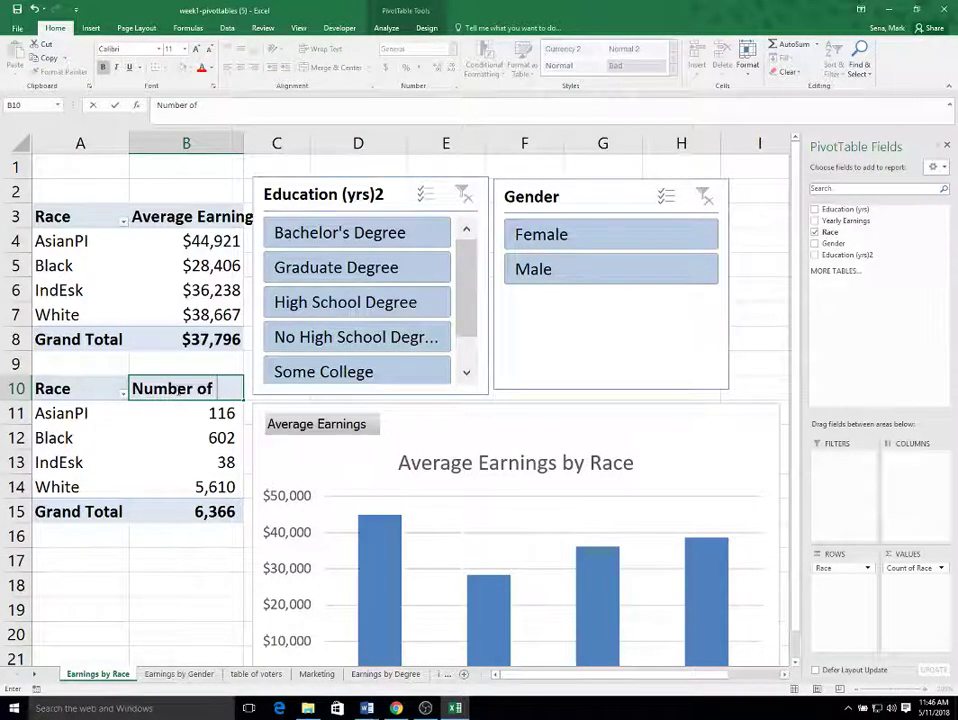
{"action": "type", "text": " Reppon"}
{"action": "key", "text": "BackSpace"}
{"action": "type", "text": "inse"}
{"action": "key", "text": "Return"}
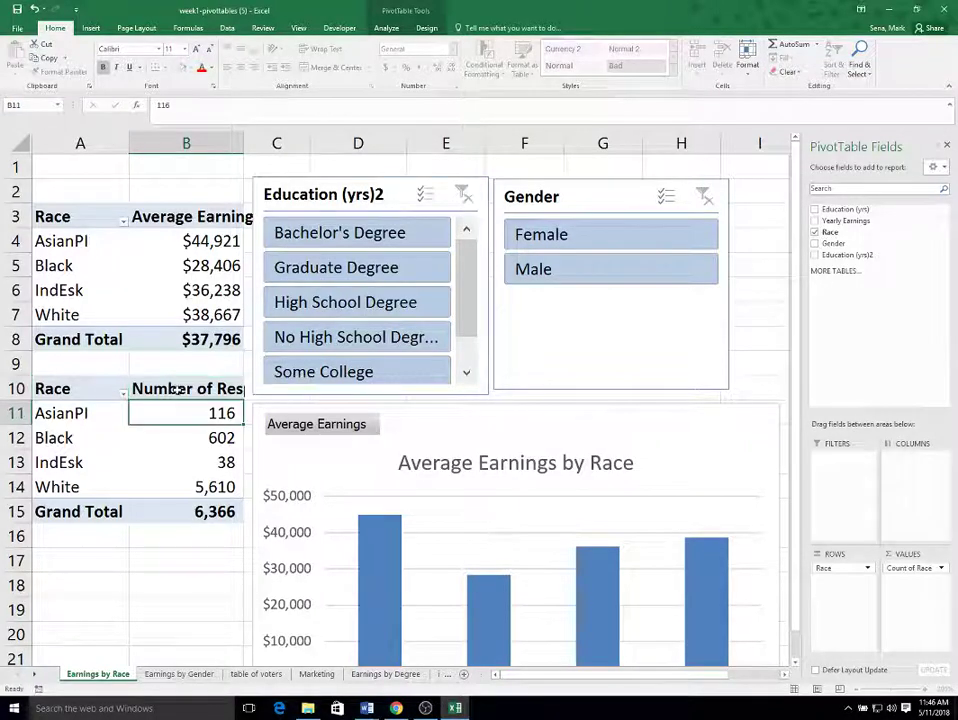
{"action": "double_click", "coordinate": [243, 143]}
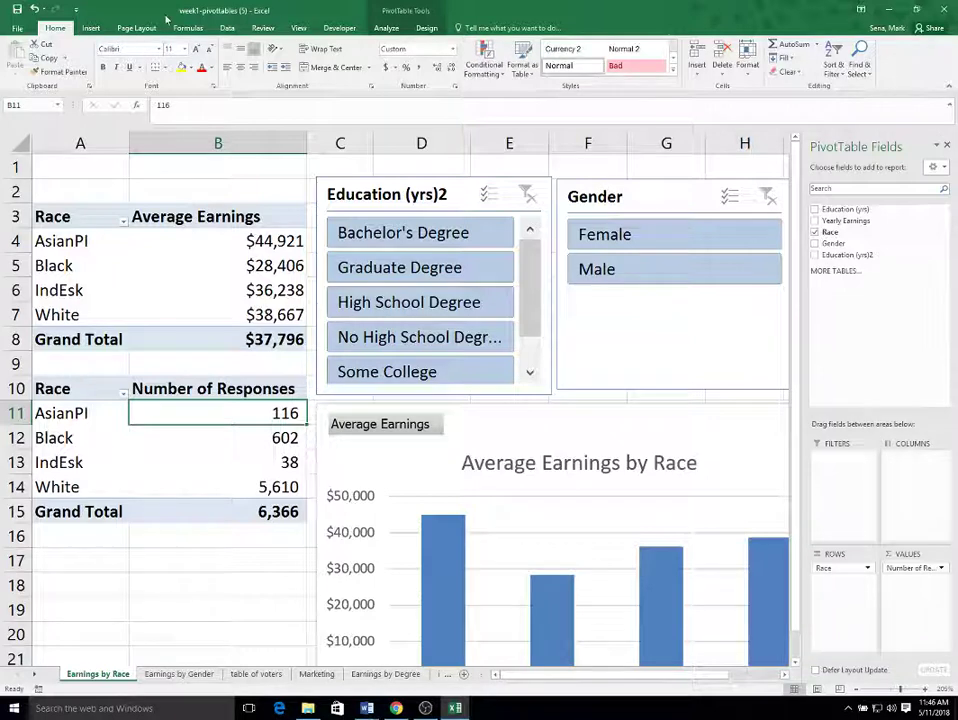
- Insert a 2-D pie chart of the race counts and delete its legend and Total title
{"action": "left_click", "coordinate": [90, 28]}
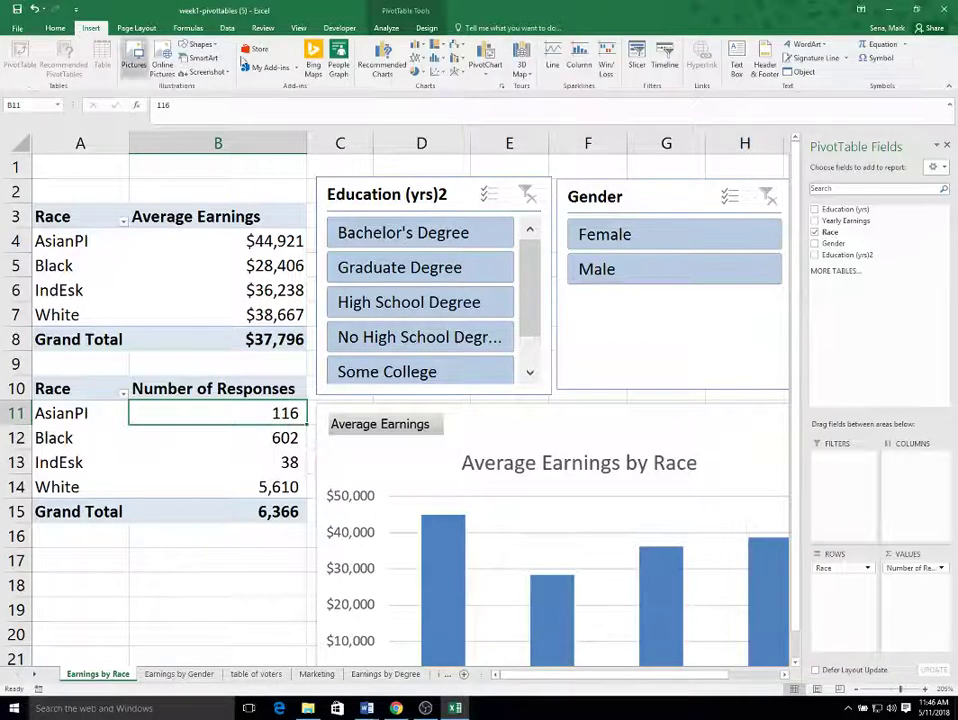
{"action": "left_click", "coordinate": [418, 72]}
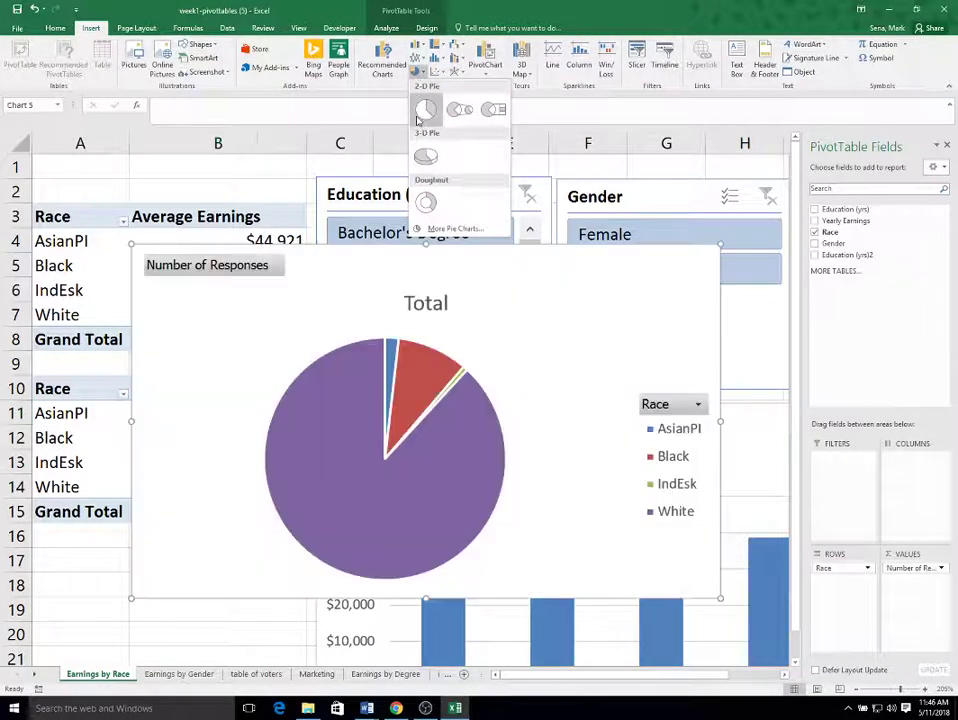
{"action": "left_click", "coordinate": [420, 115]}
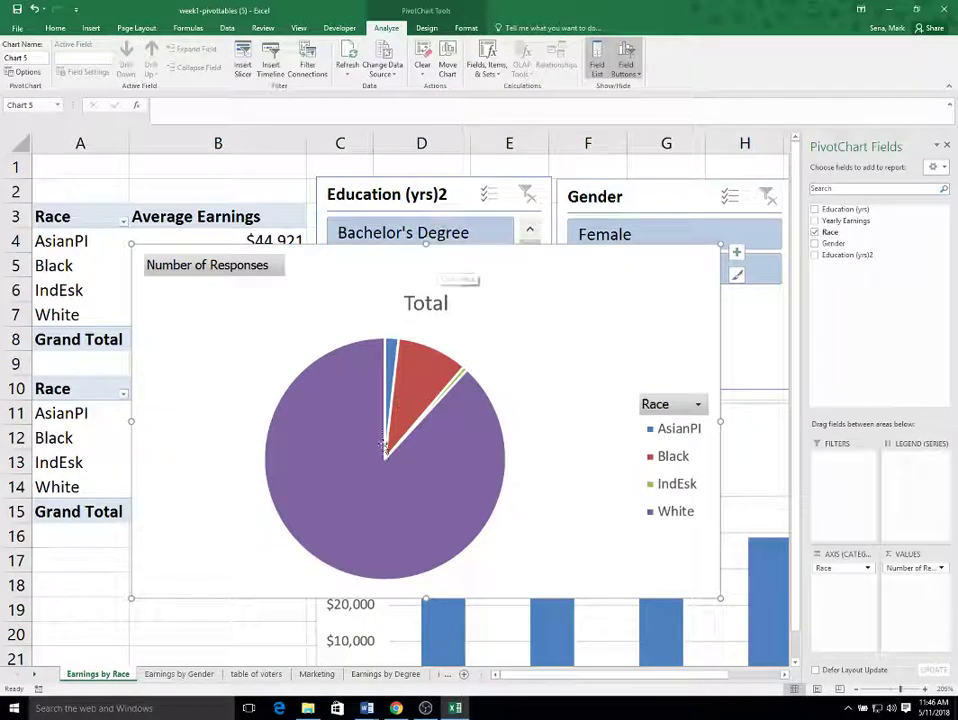
{"action": "left_click", "coordinate": [689, 467]}
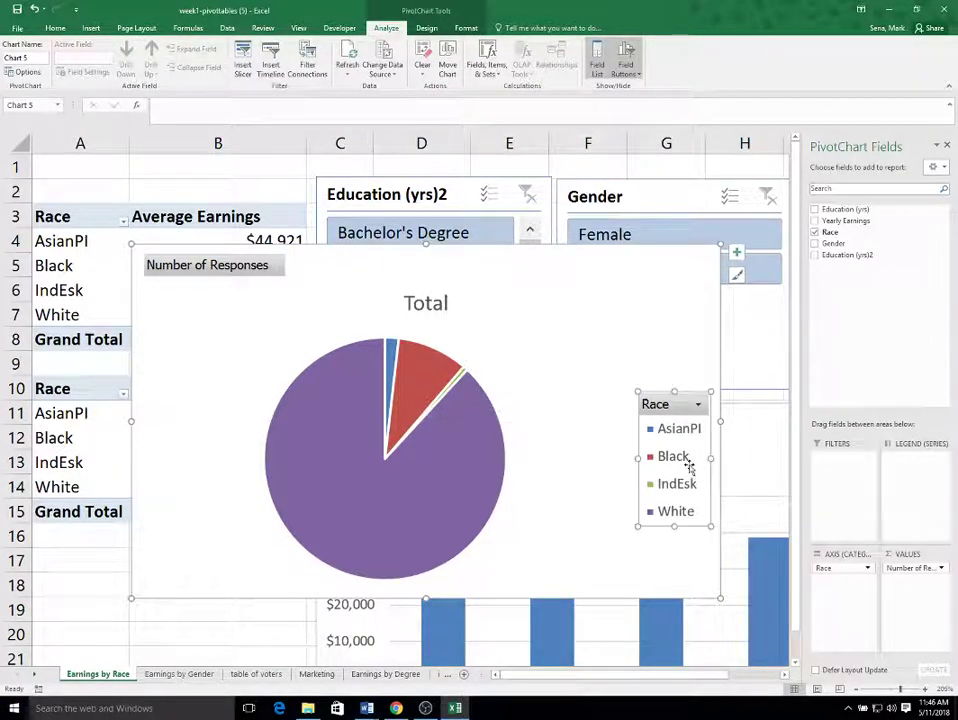
{"action": "key", "text": "Delete"}
{"action": "left_click", "coordinate": [412, 298]}
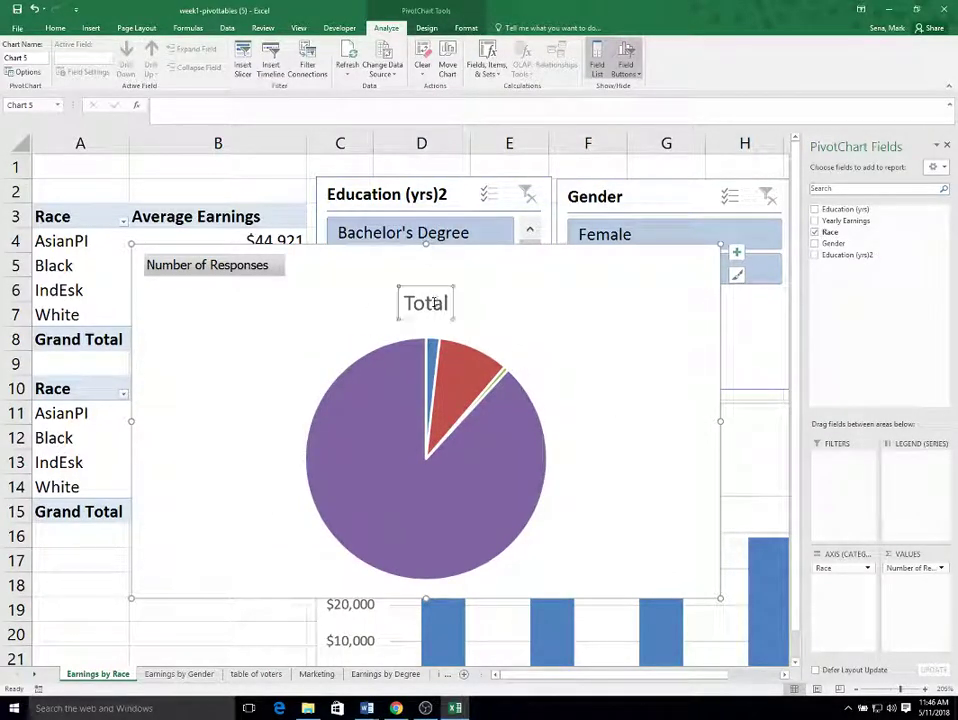
{"action": "key", "text": "Delete"}
- Add value labels to the race pie slices (116, 602, 38, 5,610)
{"action": "right_click", "coordinate": [403, 427]}
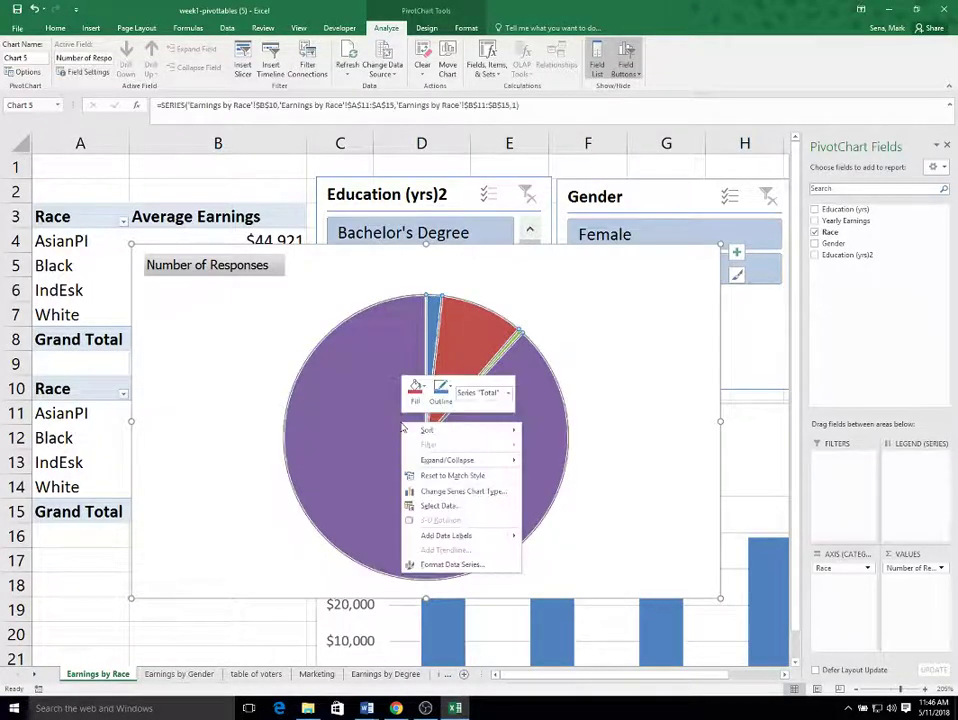
{"action": "mouse_move", "coordinate": [477, 540]}
{"action": "left_click", "coordinate": [590, 537]}
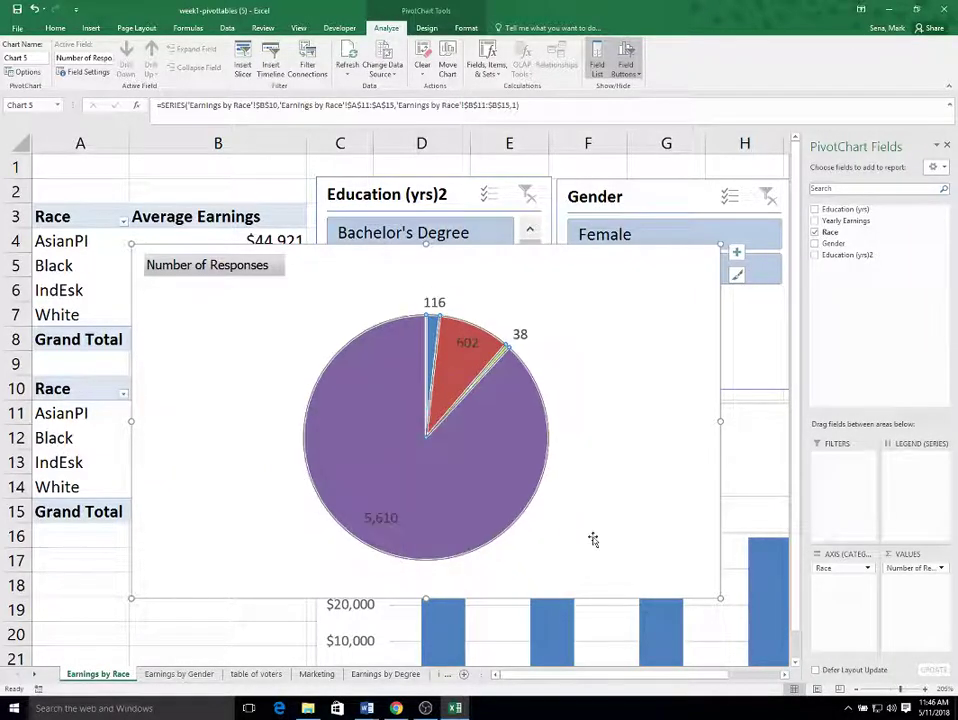
{"action": "right_click", "coordinate": [503, 465]}
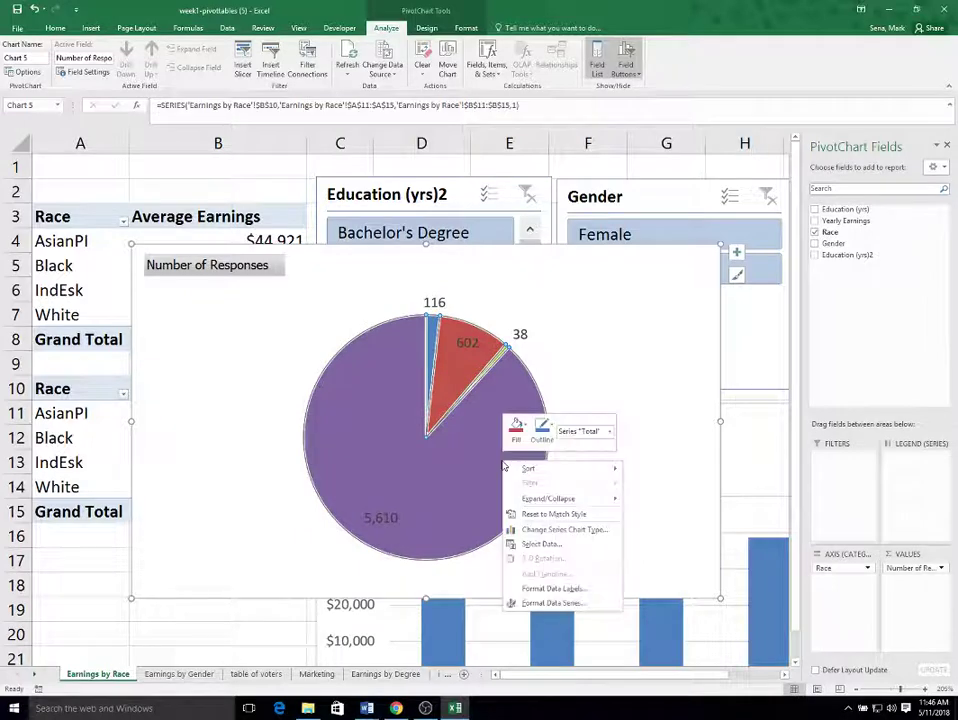
- Switch the race pie labels to category name and percentage without values, then close the pane
{"action": "left_click", "coordinate": [578, 589]}
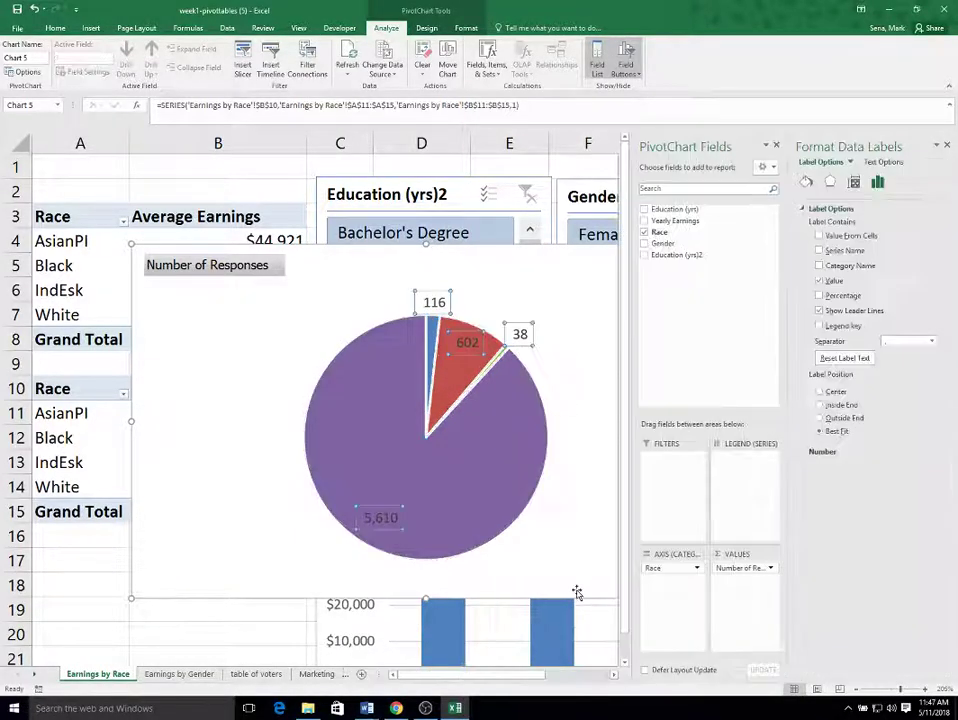
{"action": "left_click", "coordinate": [668, 355]}
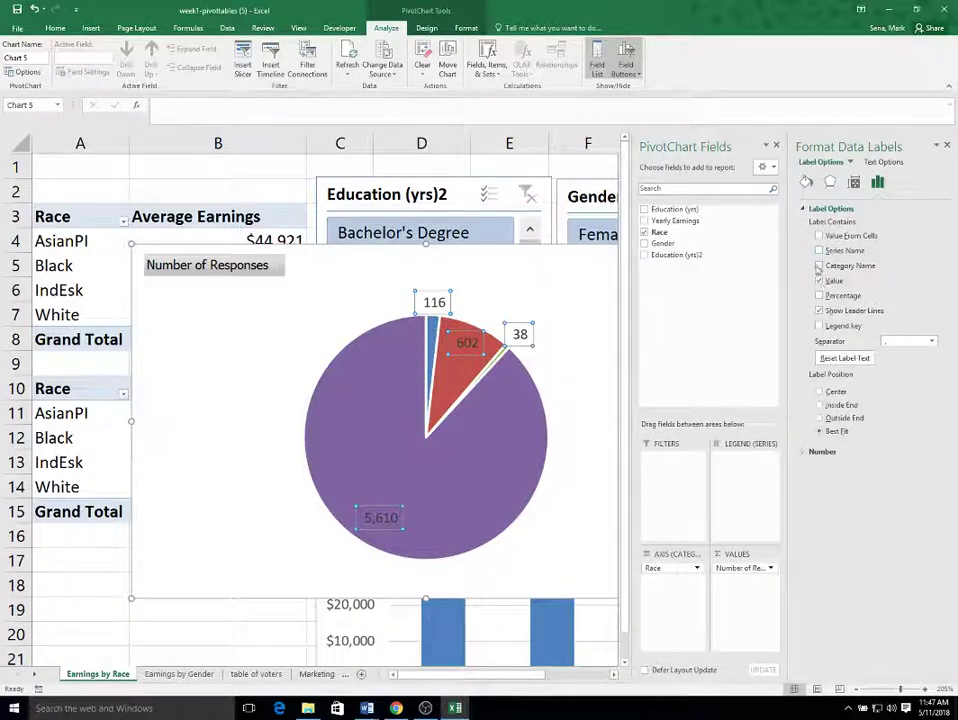
{"action": "left_click", "coordinate": [819, 266]}
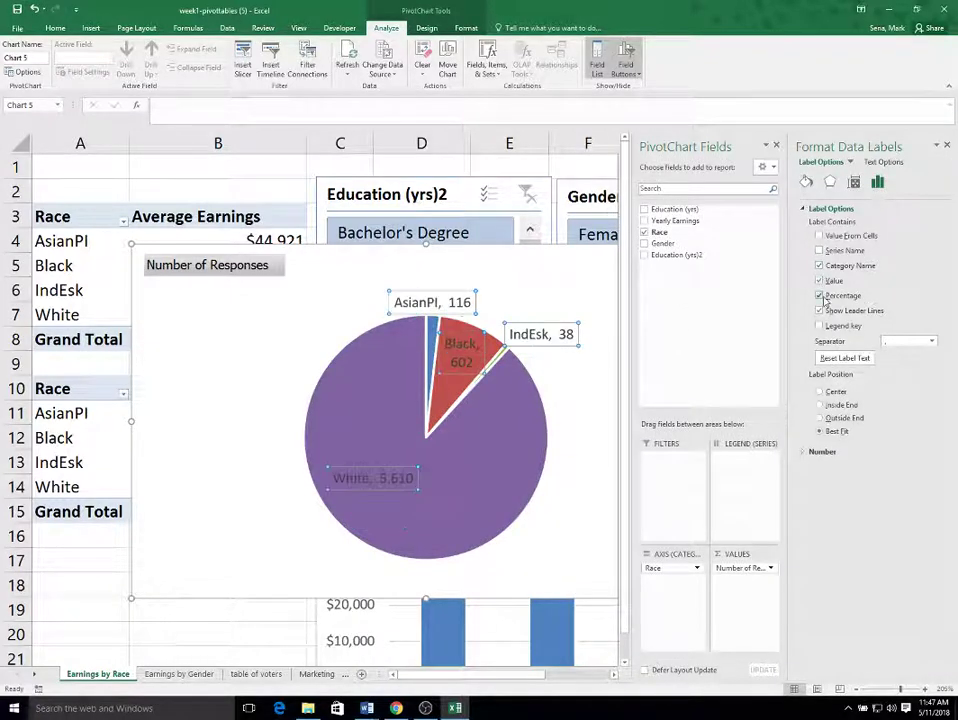
{"action": "left_click", "coordinate": [820, 296]}
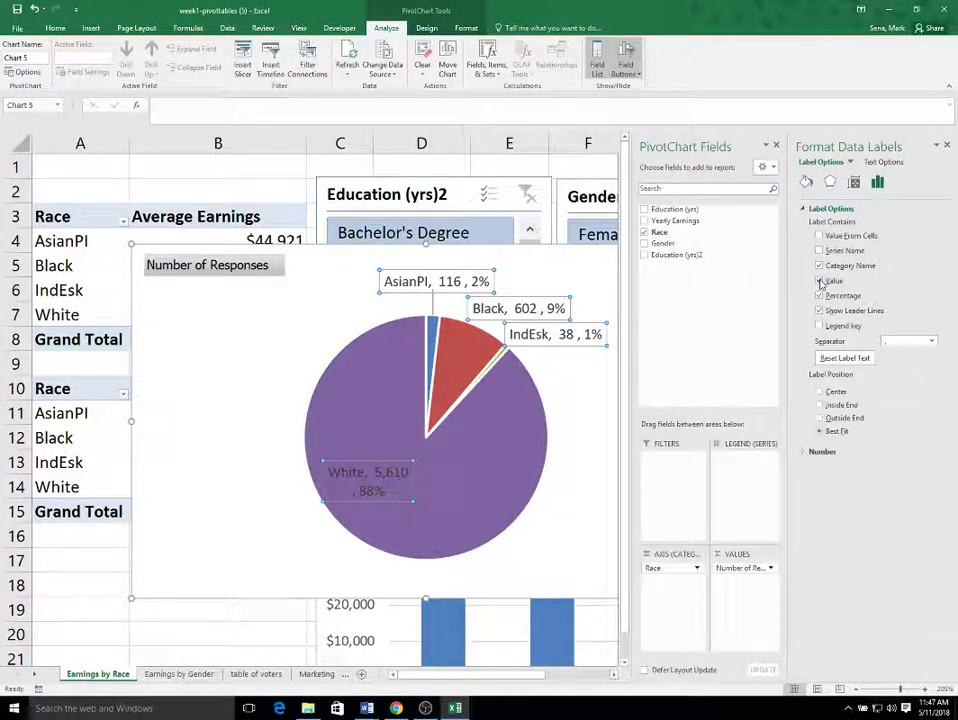
{"action": "left_click", "coordinate": [820, 281]}
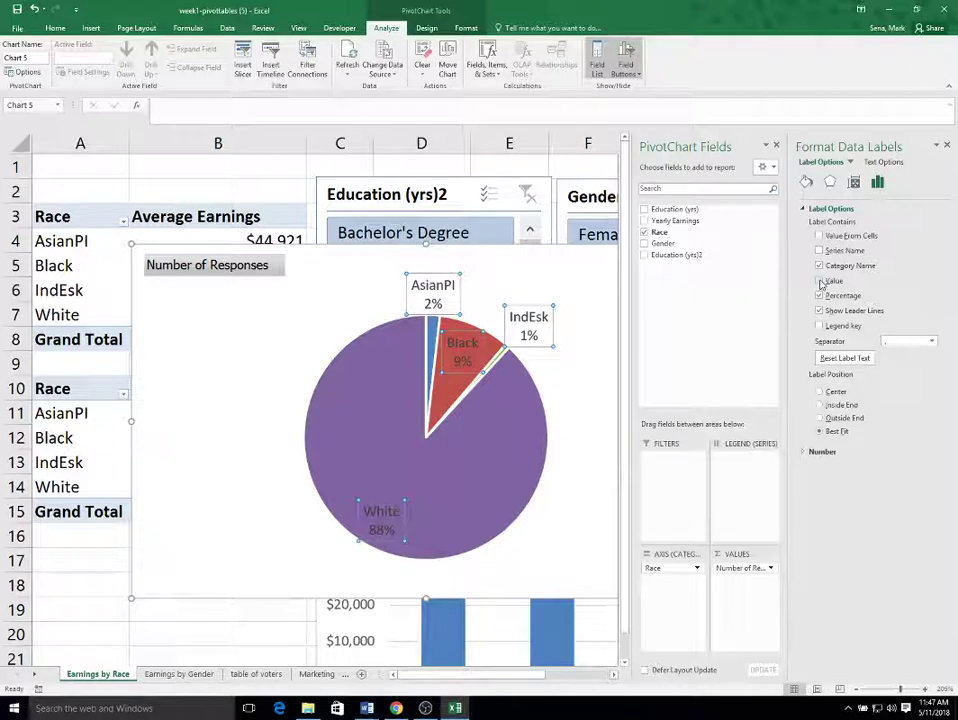
{"action": "left_click", "coordinate": [947, 146]}
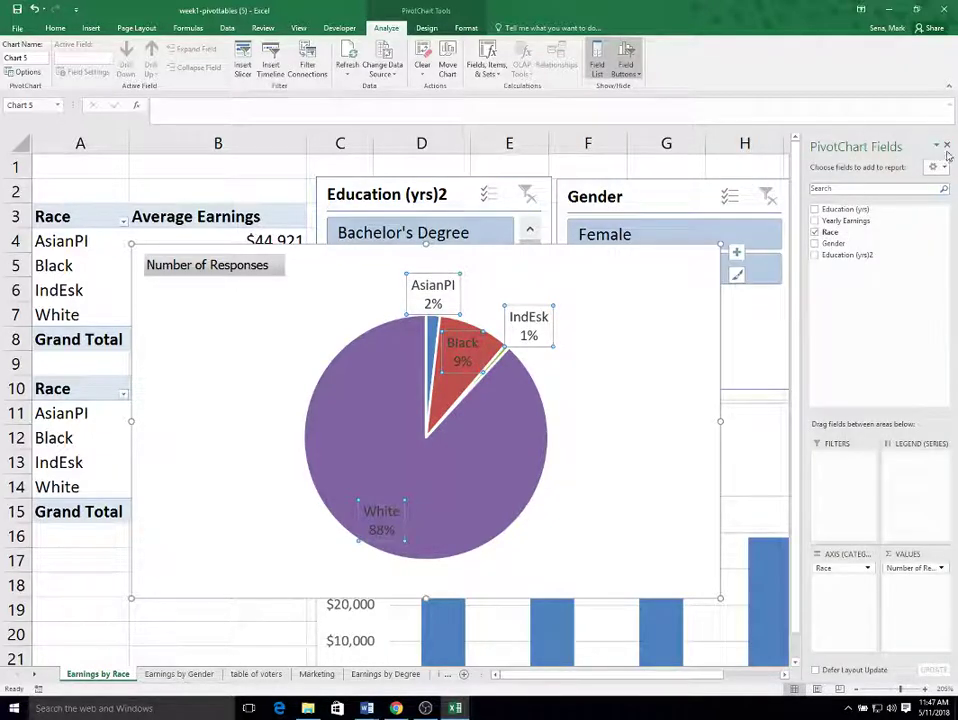
- Shrink the race pie chart below the count table, then shift the Average Earnings chart and Education and Gender slicers right
{"action": "left_click", "coordinate": [947, 146]}
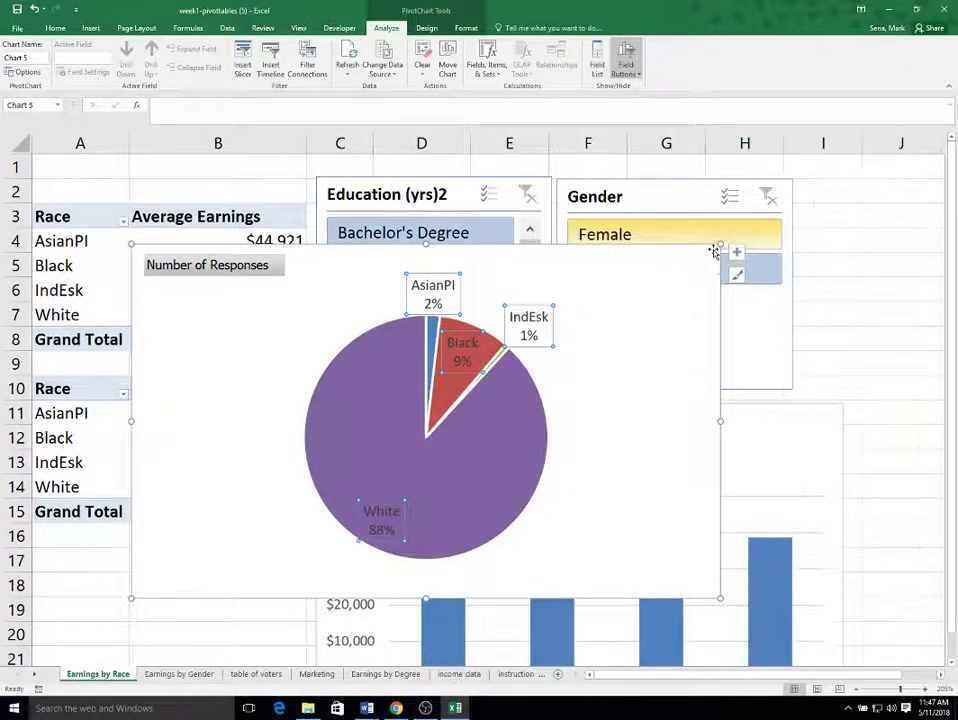
{"action": "left_click_drag", "start_coordinate": [721, 246], "coordinate": [340, 568]}
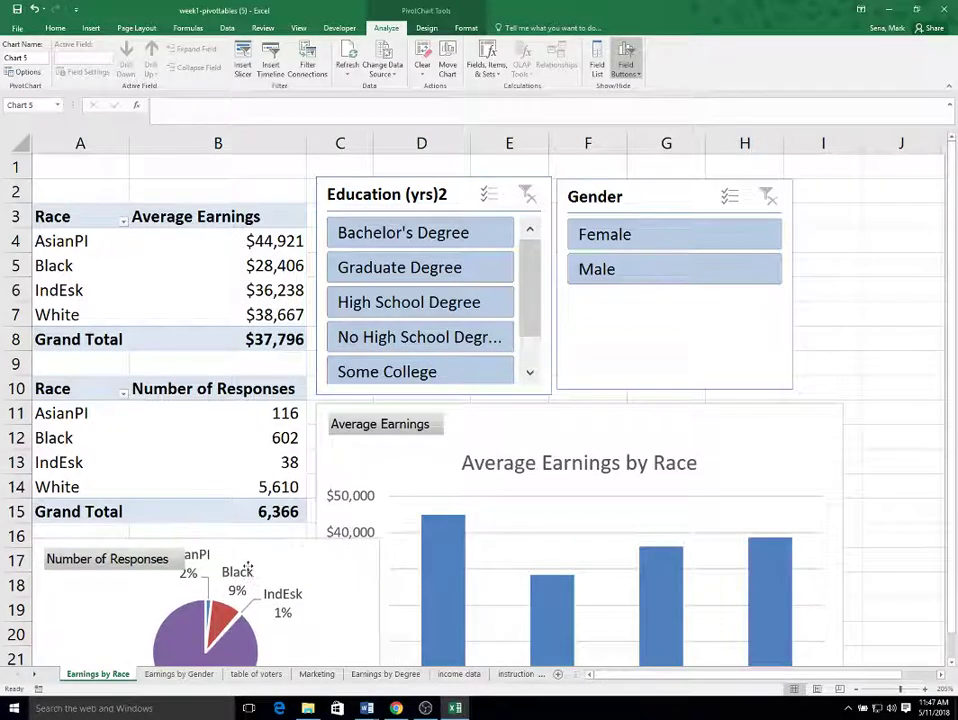
{"action": "left_click_drag", "start_coordinate": [530, 419], "coordinate": [590, 415]}
{"action": "left_click_drag", "start_coordinate": [455, 192], "coordinate": [483, 186]}
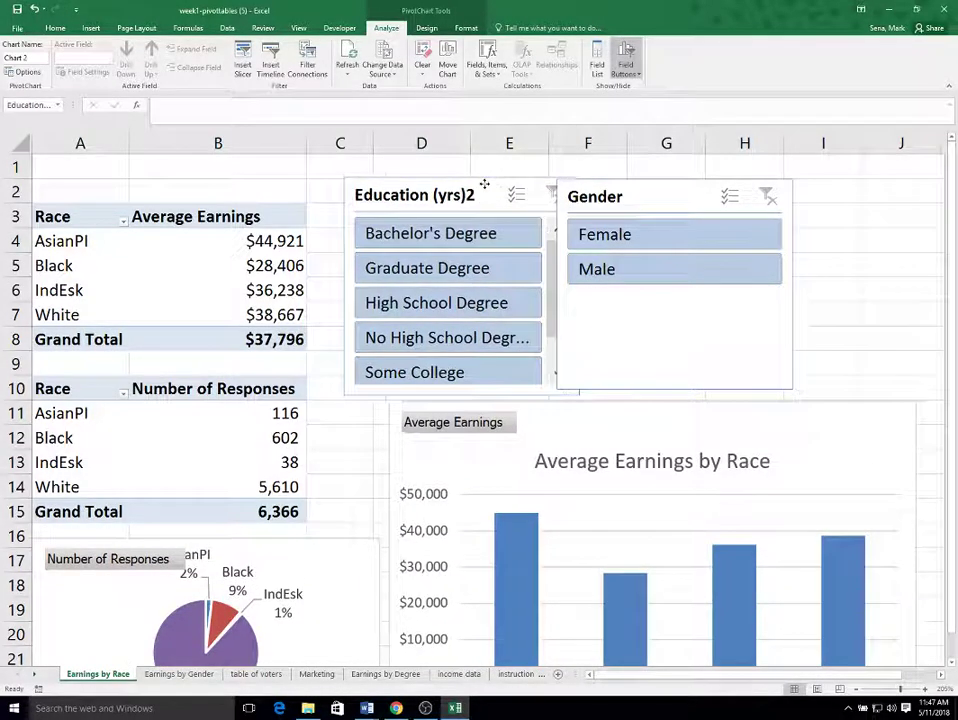
{"action": "left_click", "coordinate": [640, 193]}
{"action": "left_click_drag", "start_coordinate": [640, 193], "coordinate": [750, 187]}
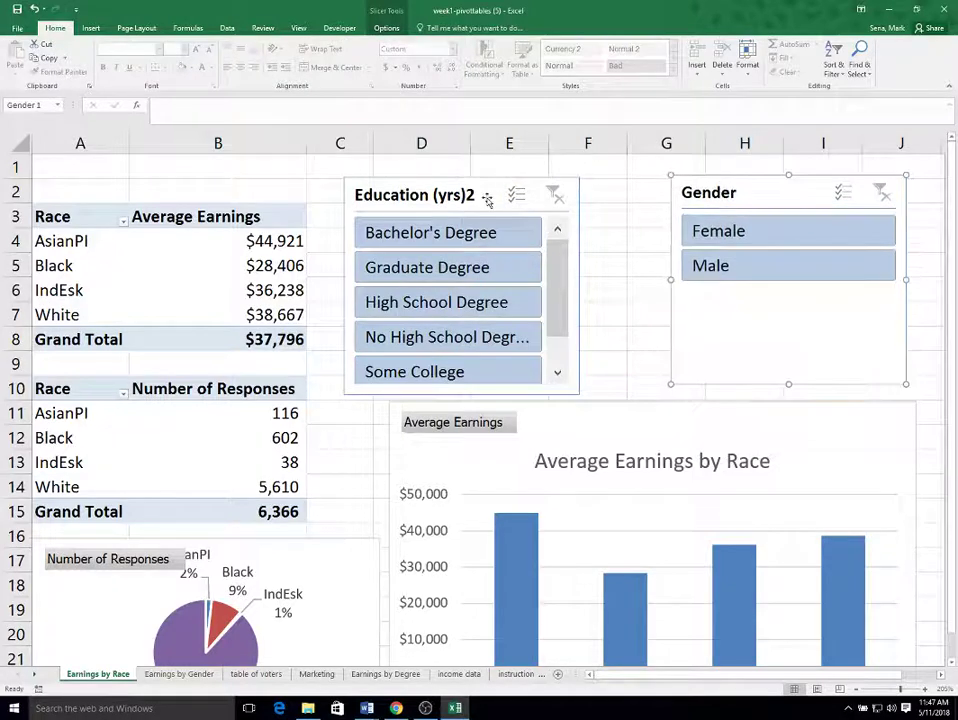
{"action": "left_click_drag", "start_coordinate": [487, 200], "coordinate": [543, 197]}
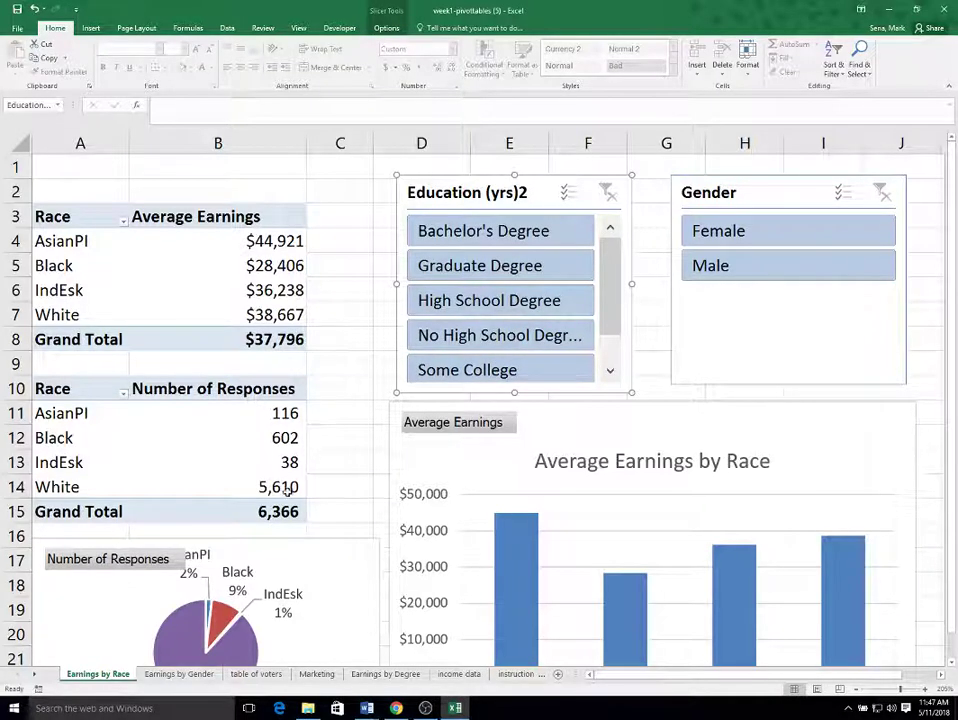
- Move the race pie chart slightly lower and stretch it taller
{"action": "left_click", "coordinate": [331, 462]}
{"action": "scroll", "coordinate": [361, 600], "scroll_direction": "down", "scroll_amount": 4}
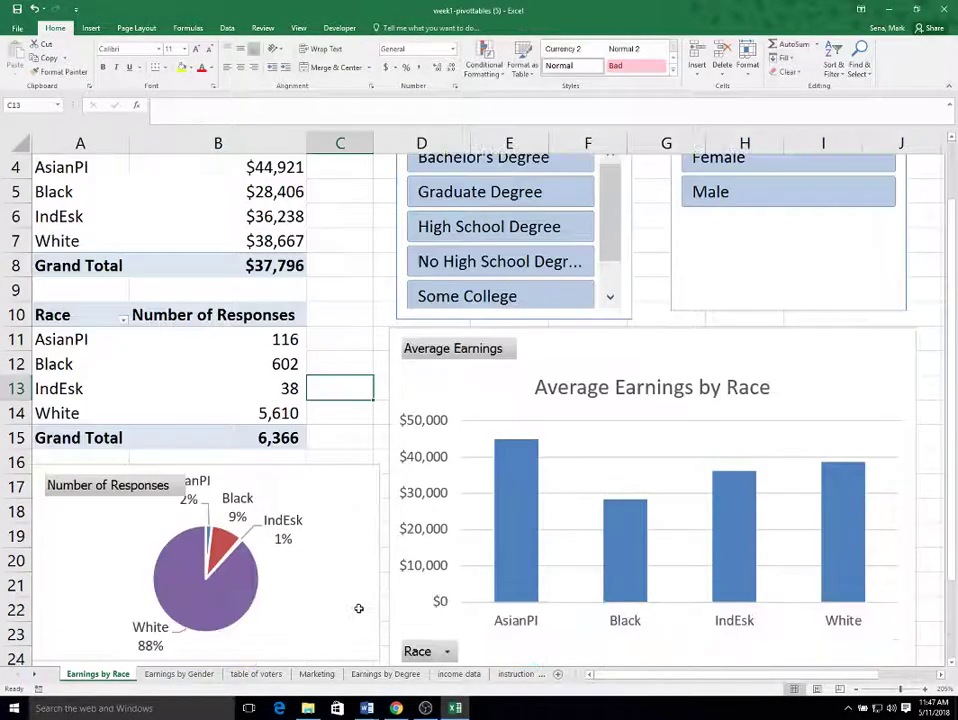
{"action": "left_click_drag", "start_coordinate": [265, 368], "coordinate": [265, 388]}
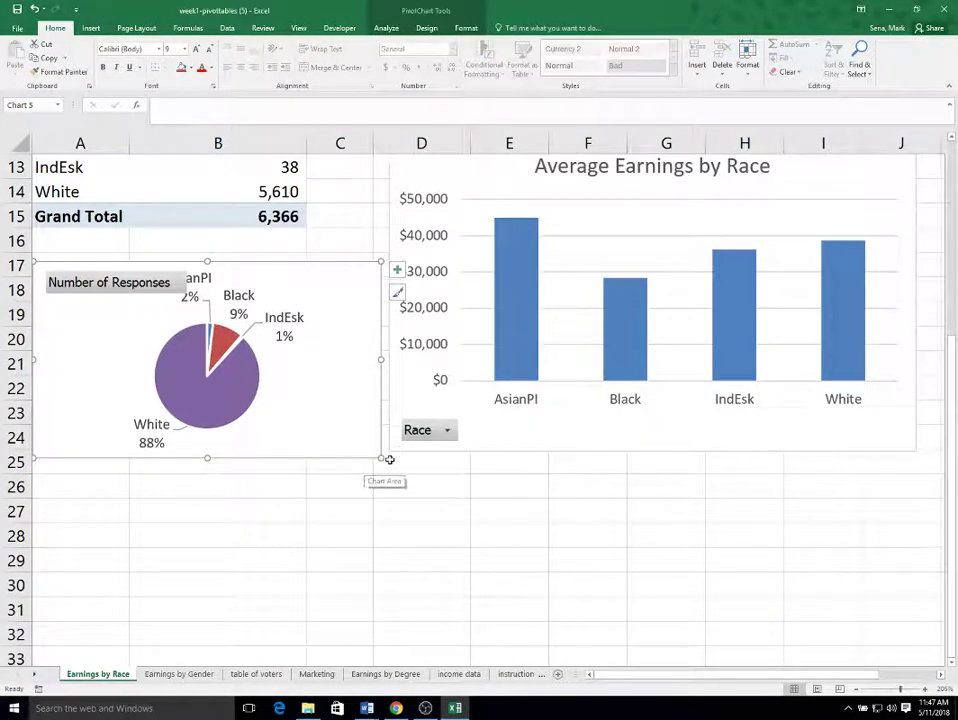
{"action": "left_click_drag", "start_coordinate": [381, 457], "coordinate": [383, 482]}
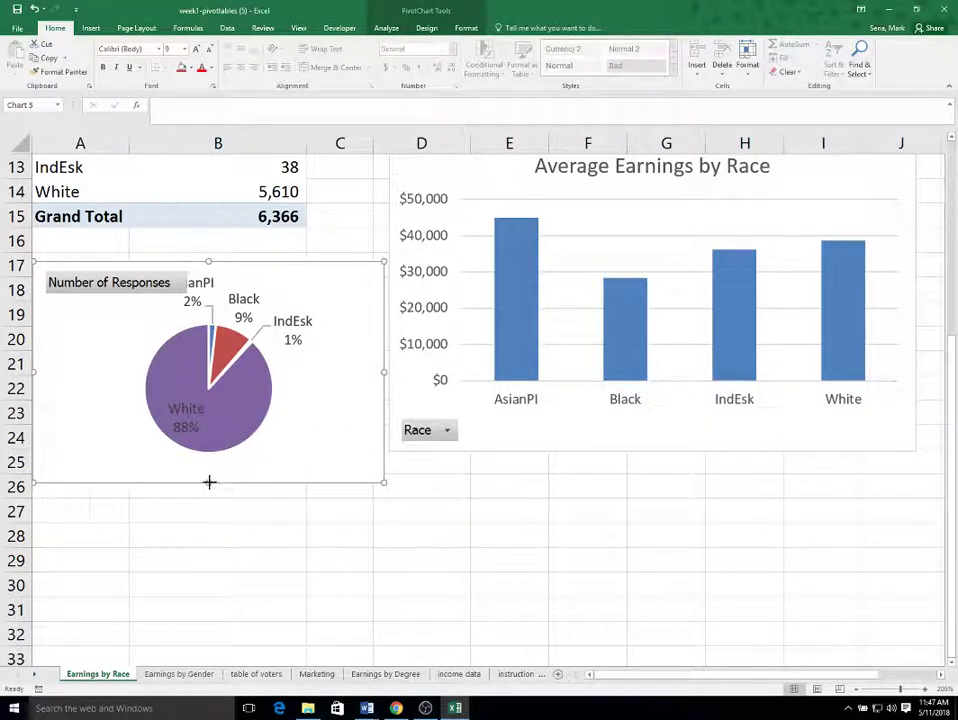
{"action": "left_click_drag", "start_coordinate": [205, 485], "coordinate": [205, 524]}
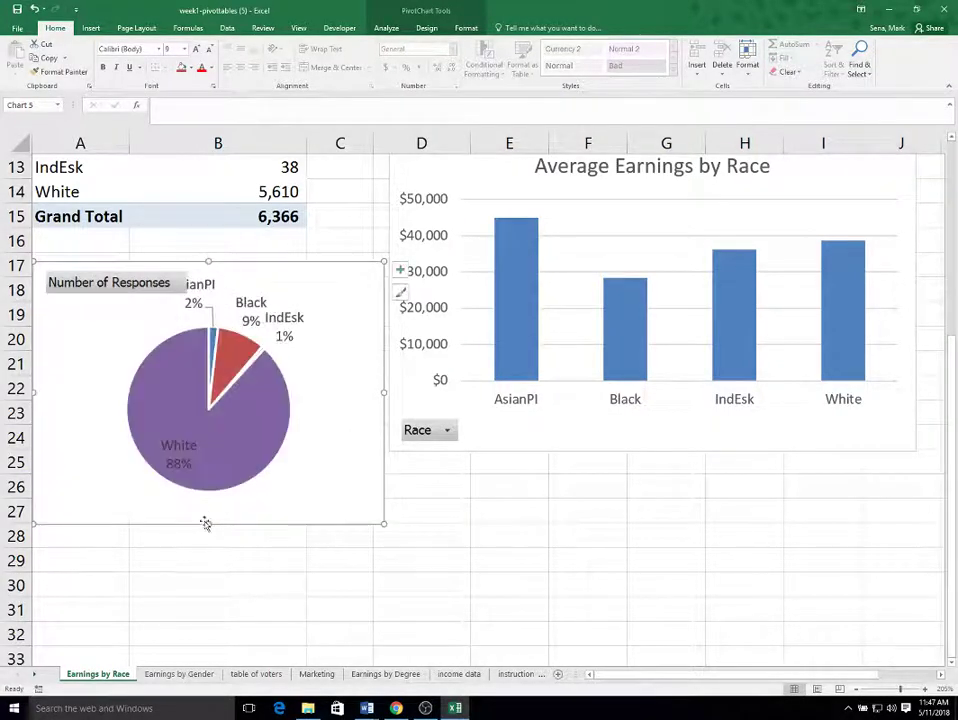
- Nudge the pie chart up and wider, then move the Average Earnings by Race chart beside it
{"action": "left_click", "coordinate": [176, 286]}
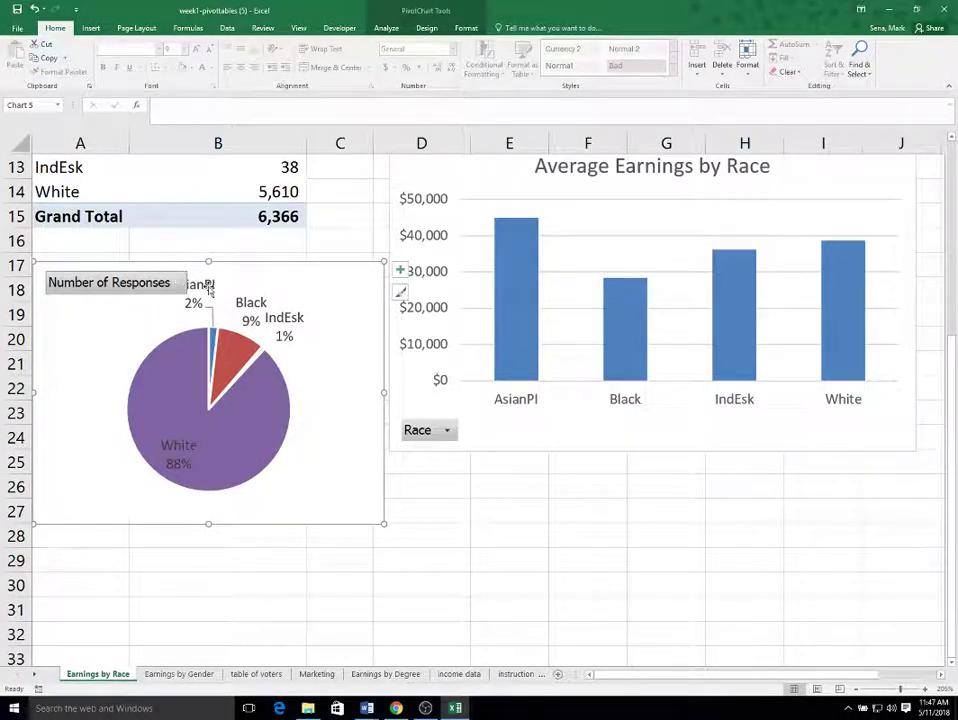
{"action": "left_click_drag", "start_coordinate": [181, 340], "coordinate": [179, 406]}
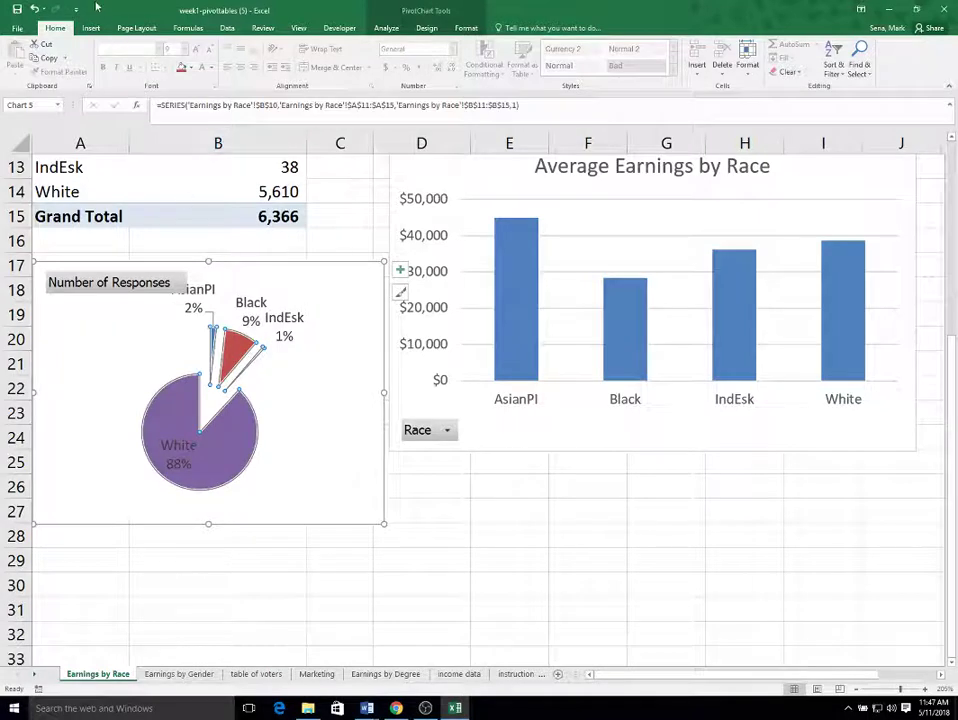
{"action": "left_click", "coordinate": [35, 12]}
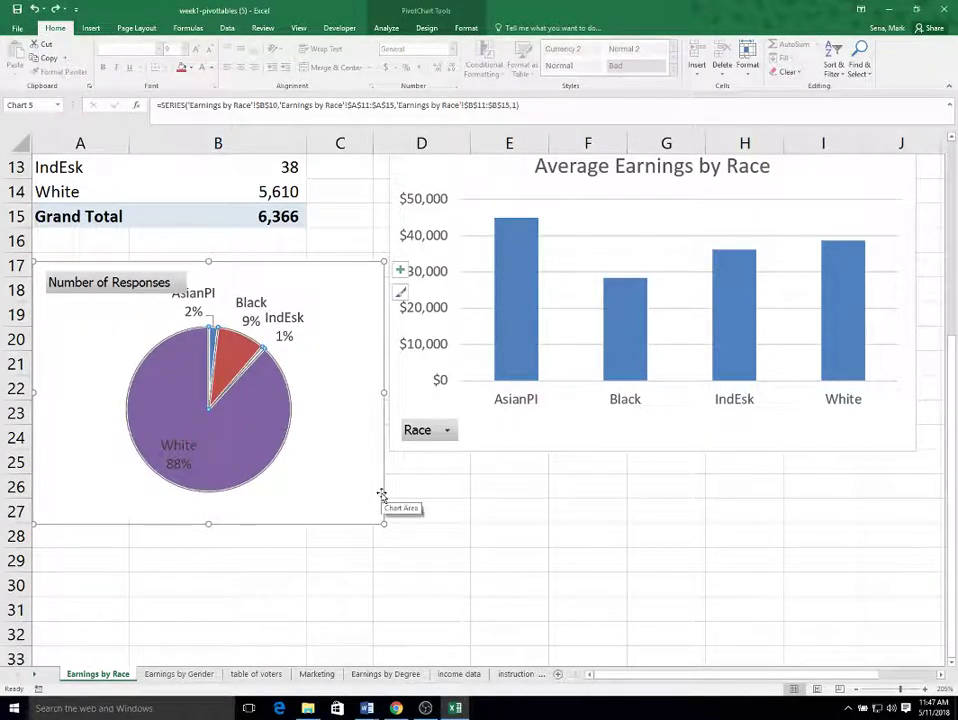
{"action": "left_click_drag", "start_coordinate": [381, 496], "coordinate": [363, 466]}
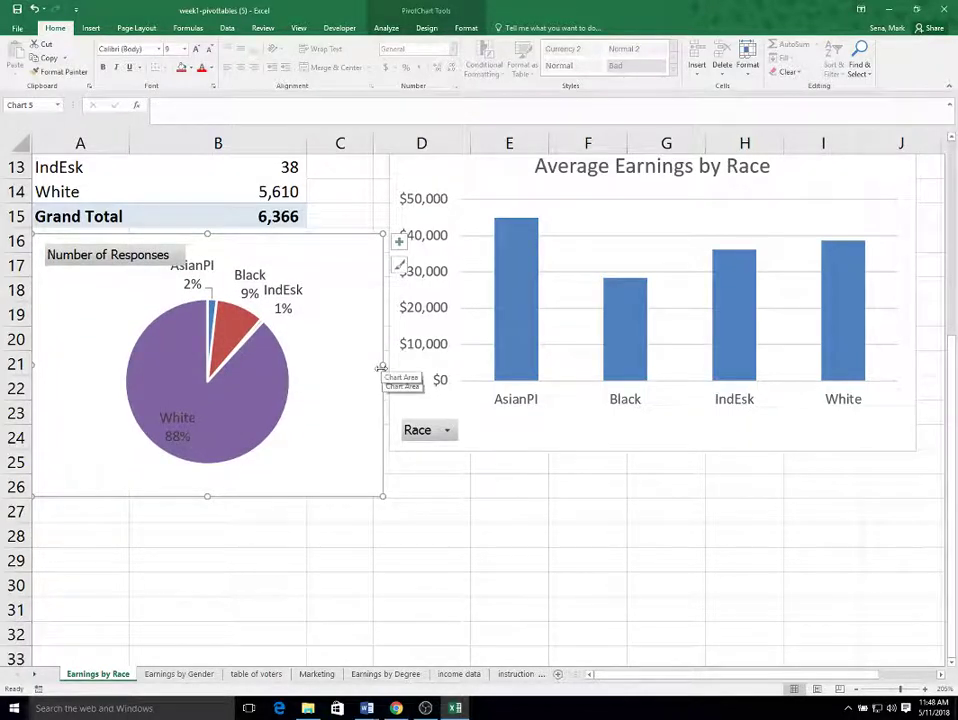
{"action": "left_click_drag", "start_coordinate": [382, 367], "coordinate": [415, 370]}
{"action": "left_click", "coordinate": [520, 535]}
{"action": "left_click_drag", "start_coordinate": [586, 199], "coordinate": [607, 240]}
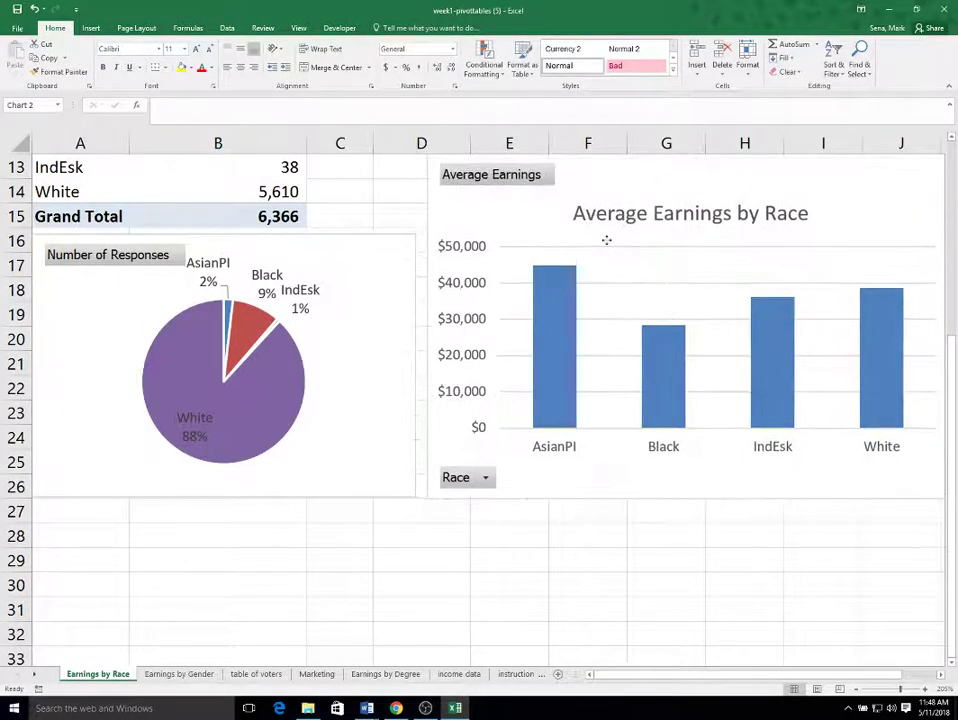
{"action": "left_click", "coordinate": [345, 589]}
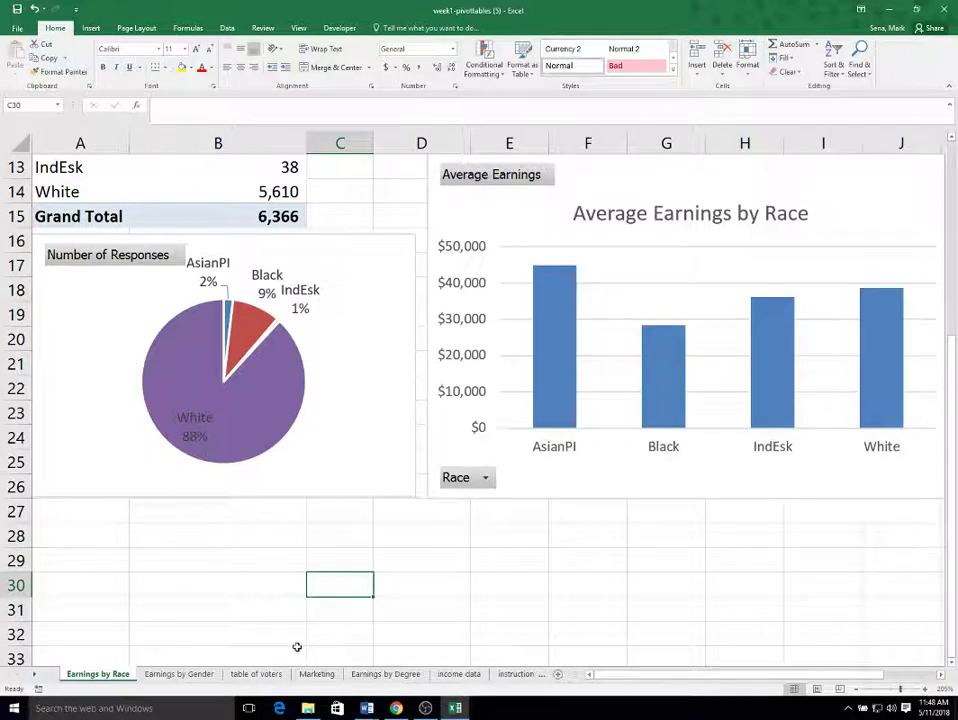
- On the Earnings by Degree sheet, copy the Degree Earned pivot table in A3:B9
{"action": "left_click", "coordinate": [386, 674]}
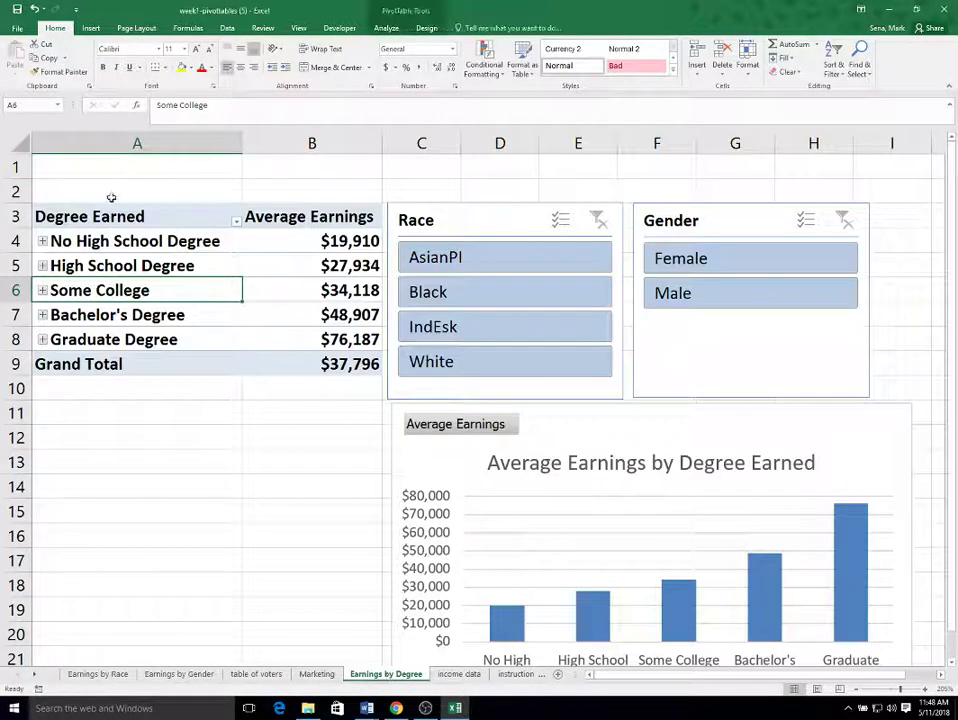
{"action": "left_click_drag", "start_coordinate": [108, 208], "coordinate": [318, 363]}
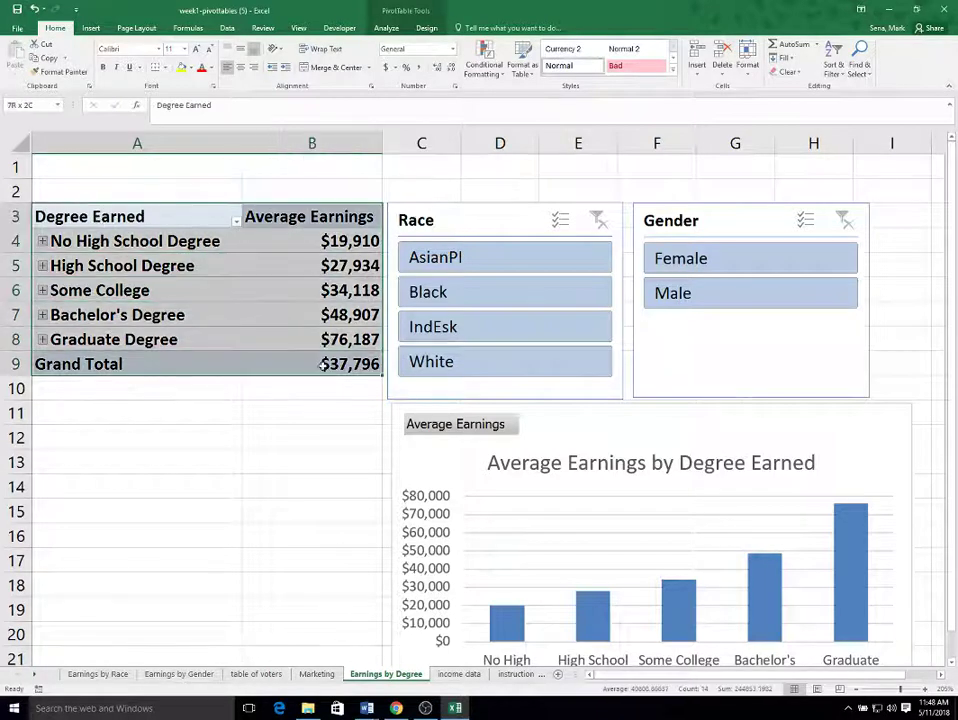
{"action": "right_click", "coordinate": [227, 327]}
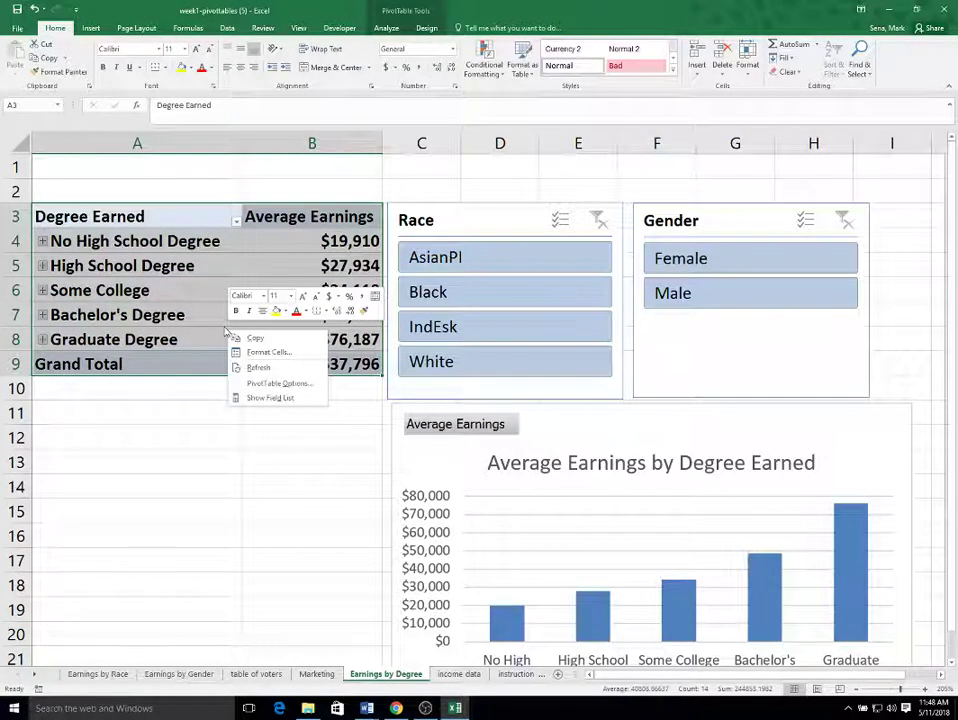
{"action": "left_click", "coordinate": [255, 338]}
- Paste the pivot table copy at A11 and show its field list
{"action": "left_click", "coordinate": [90, 417]}
{"action": "right_click", "coordinate": [93, 423]}
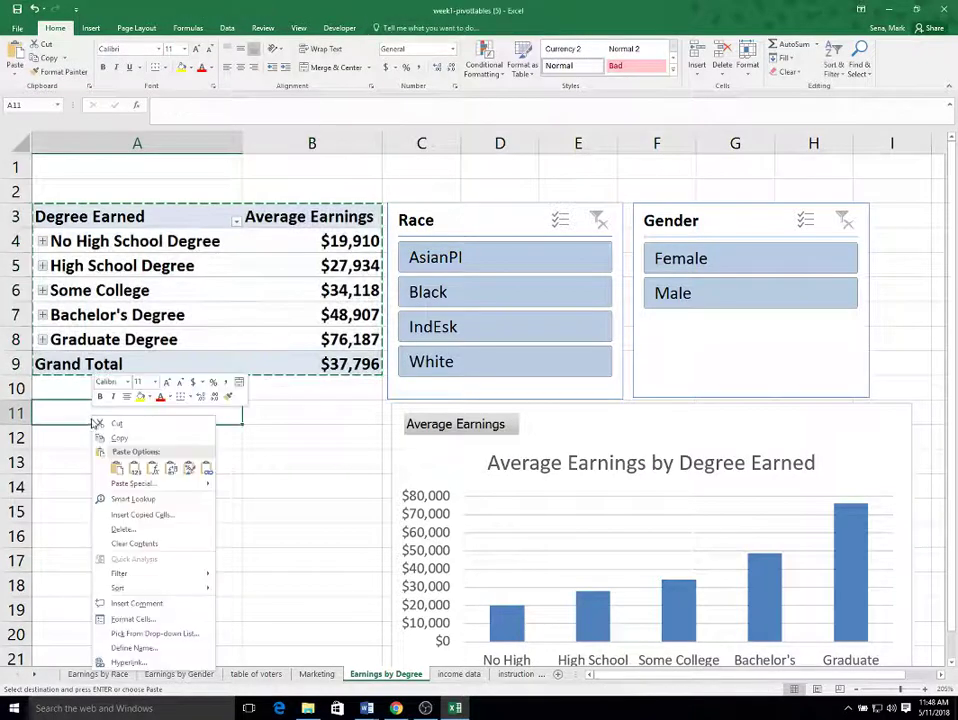
{"action": "left_click", "coordinate": [118, 468]}
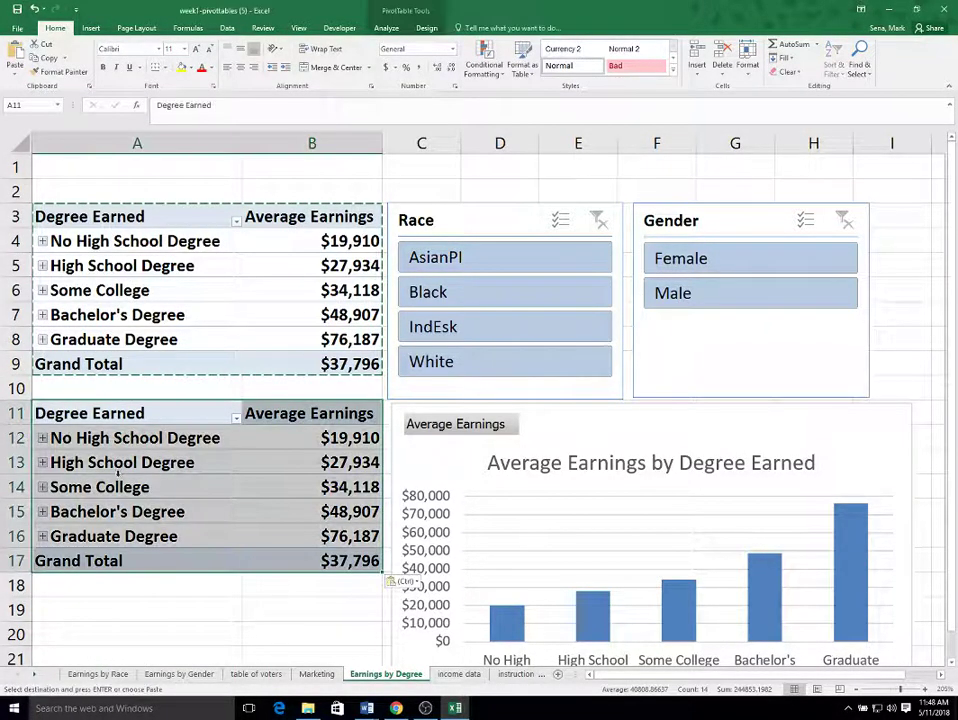
{"action": "right_click", "coordinate": [137, 417]}
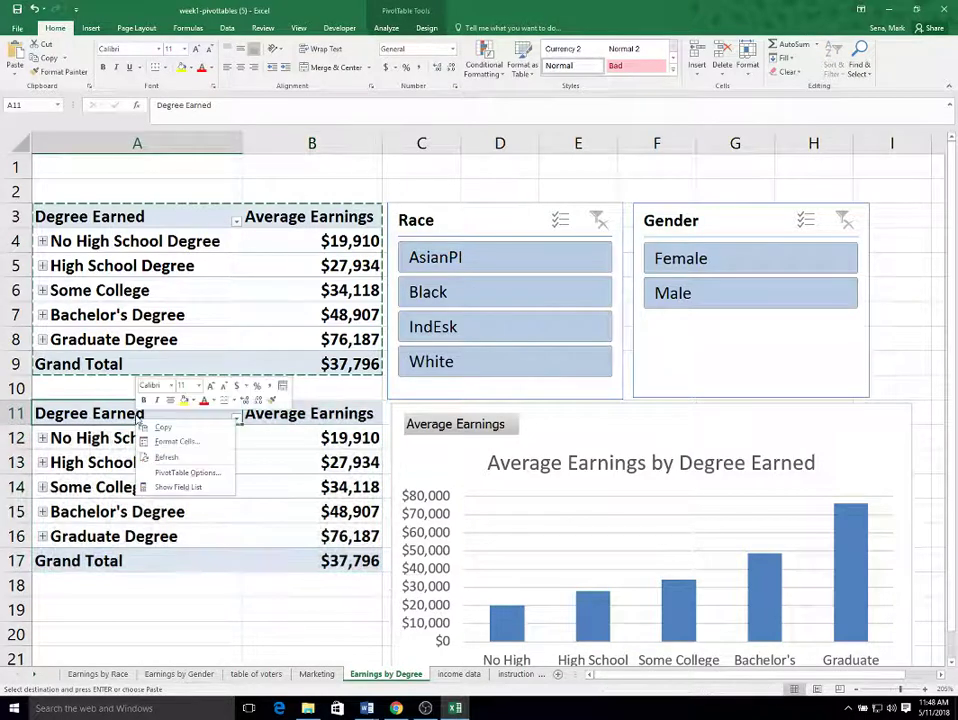
{"action": "left_click", "coordinate": [180, 487]}
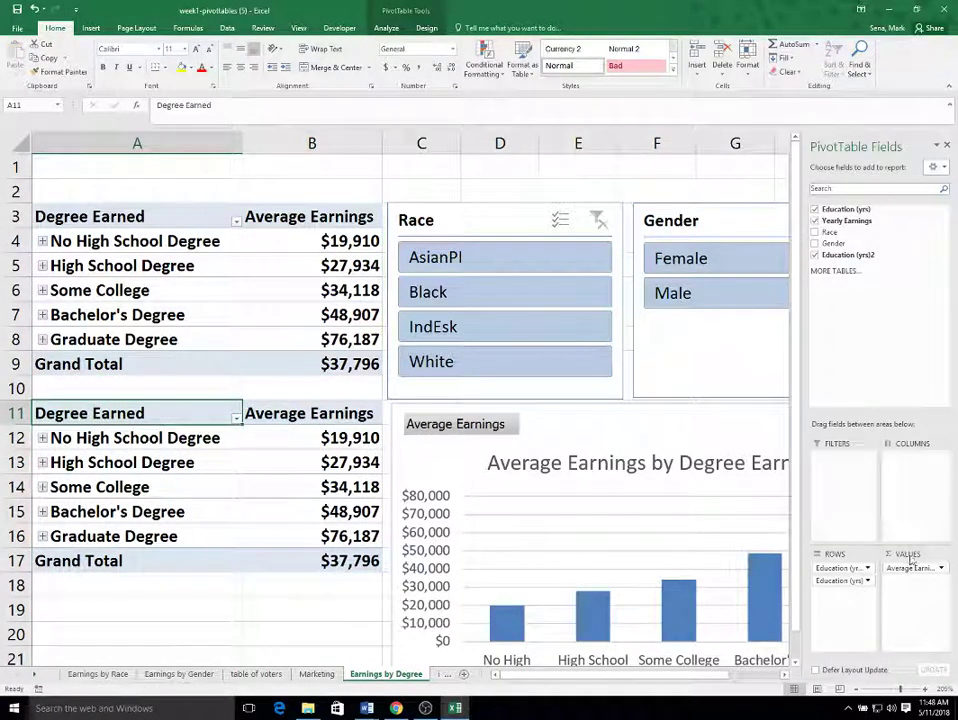
- Replace Average Earnings with a count of Education (yrs)2, shown as whole numbers without dollar signs
{"action": "left_click_drag", "start_coordinate": [908, 573], "coordinate": [819, 428]}
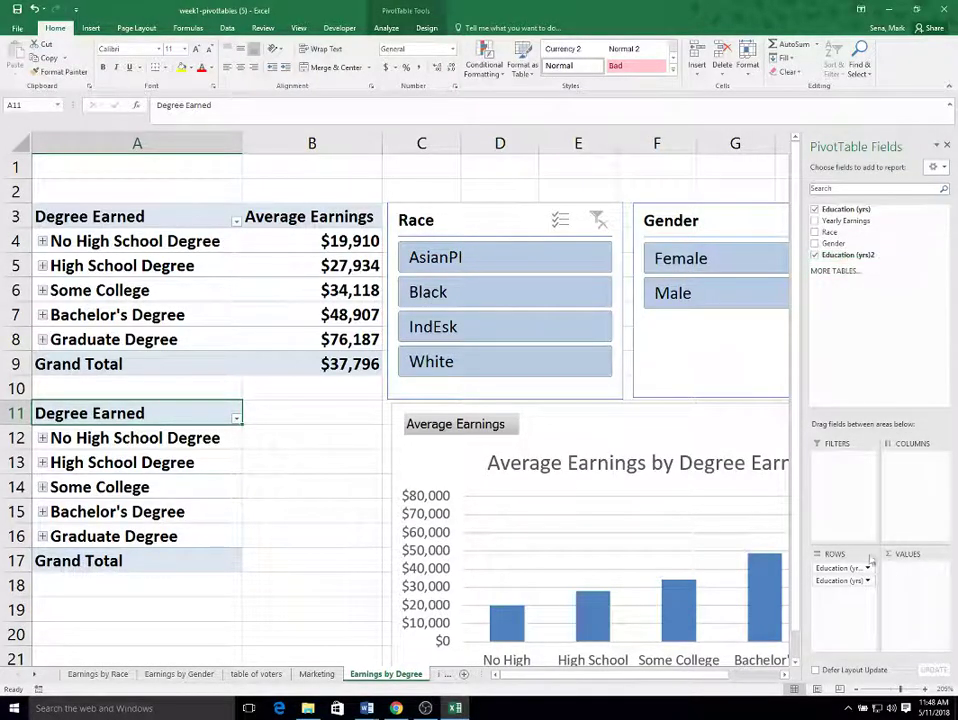
{"action": "left_click_drag", "start_coordinate": [880, 256], "coordinate": [909, 572]}
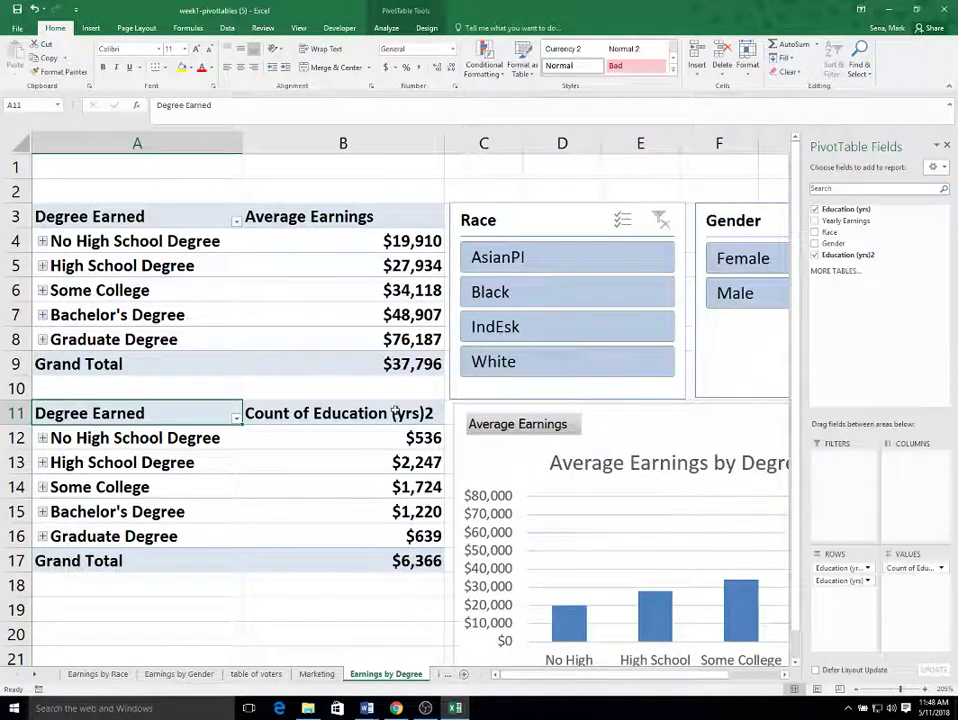
{"action": "left_click_drag", "start_coordinate": [410, 438], "coordinate": [414, 558]}
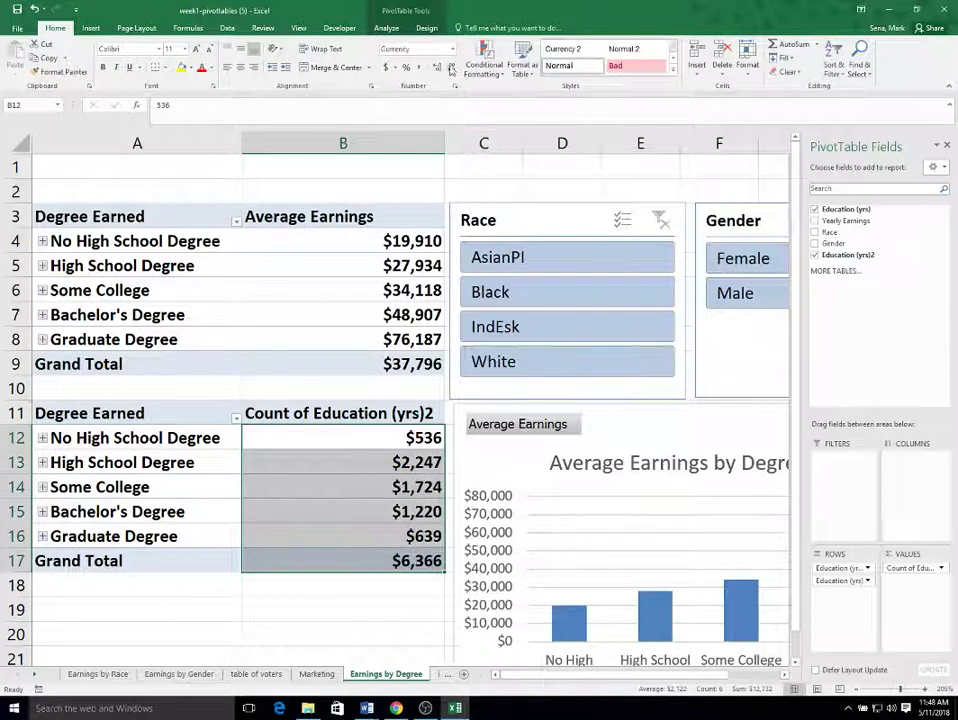
{"action": "left_click", "coordinate": [419, 67]}
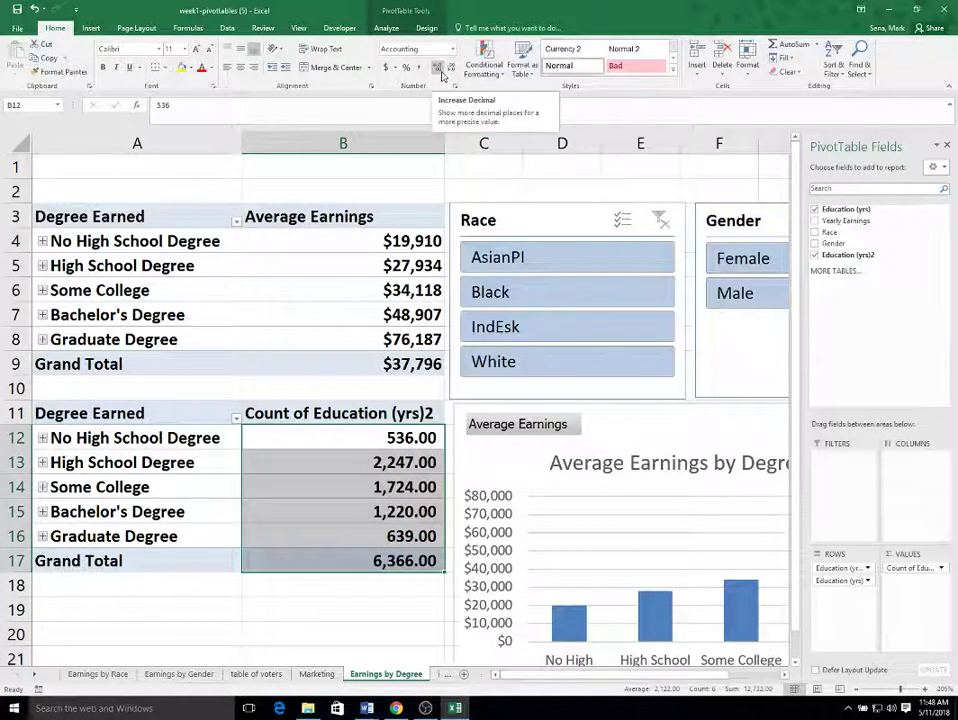
{"action": "left_click", "coordinate": [450, 70]}
{"action": "left_click", "coordinate": [450, 70]}
- Rename the B11 count heading to 'Number of Responses'
{"action": "left_click", "coordinate": [345, 412]}
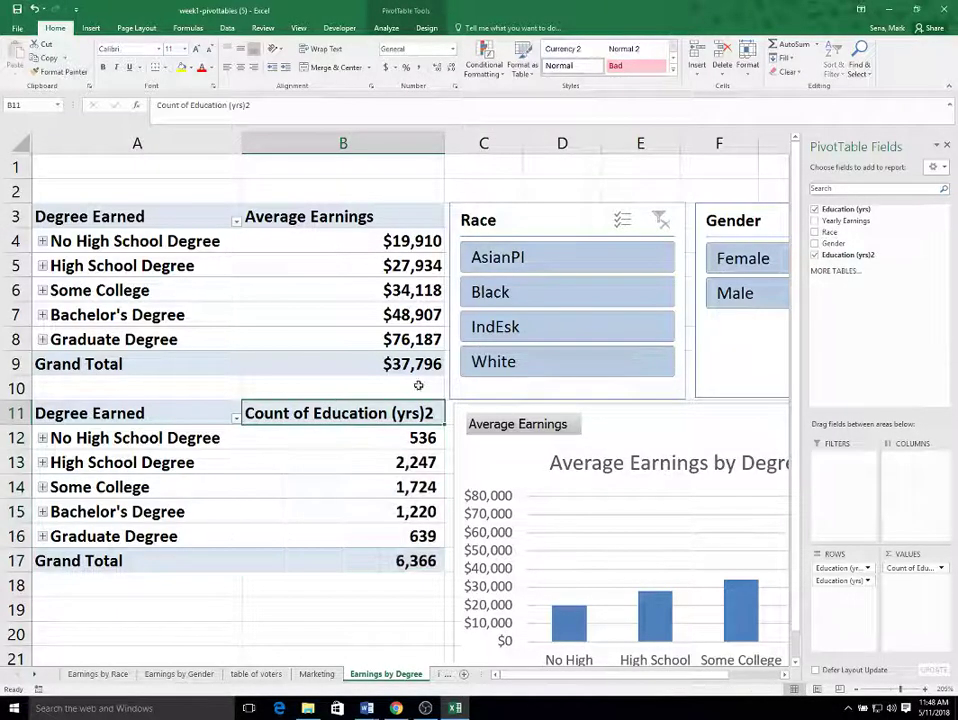
{"action": "type", "text": "Numb"}
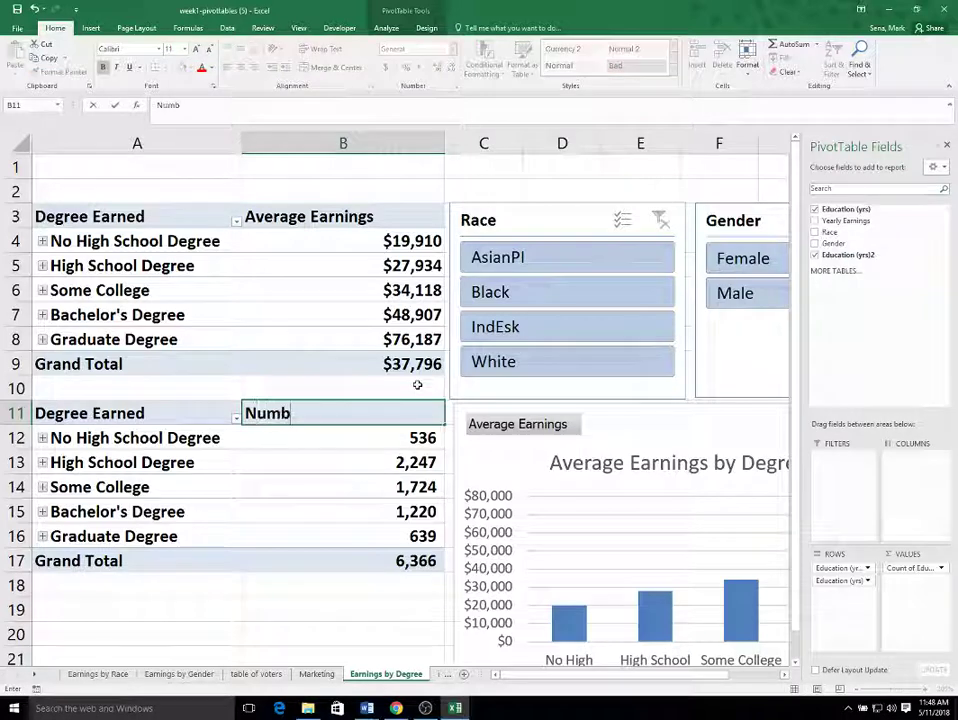
{"action": "type", "text": "er of Responses"}
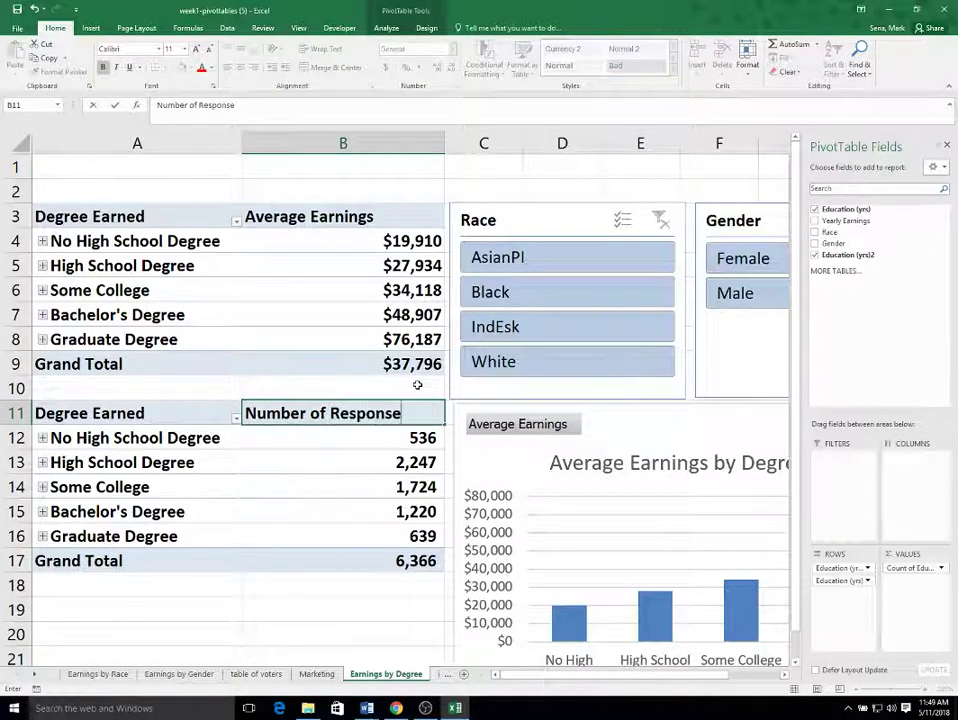
{"action": "left_click", "coordinate": [211, 650]}
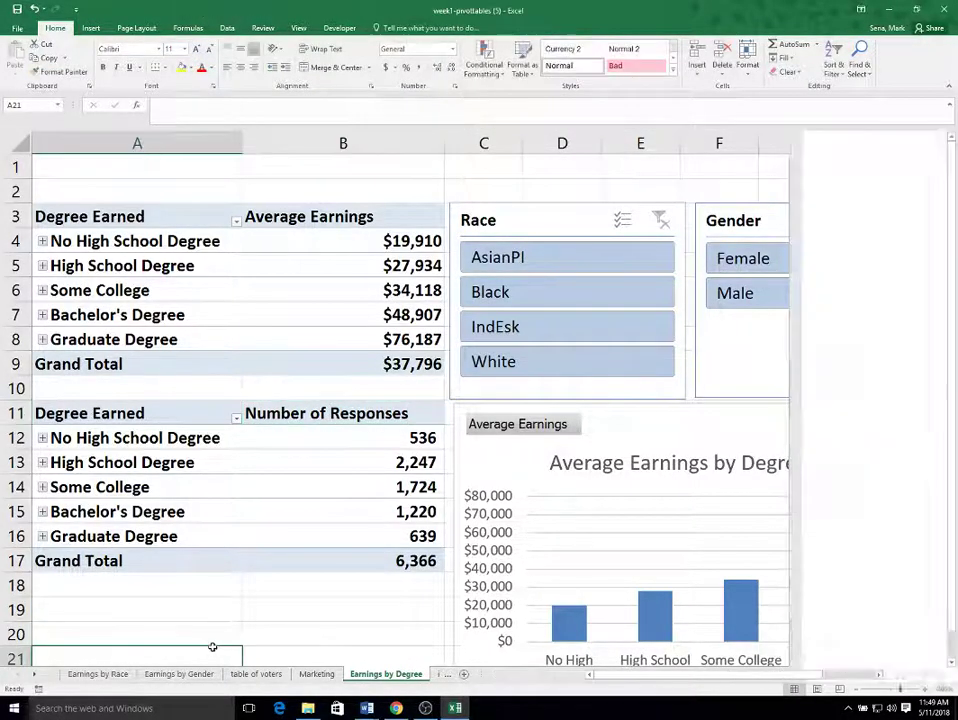
- Hide the field list and compare No High School Degree average earnings with its response count
{"action": "left_click", "coordinate": [262, 545]}
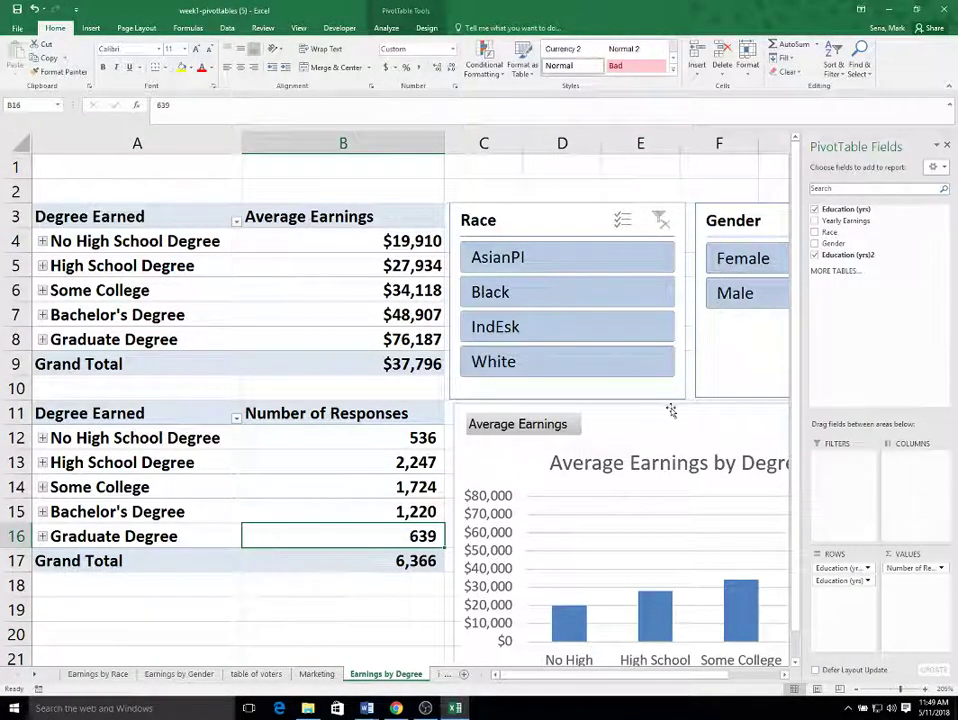
{"action": "left_click", "coordinate": [946, 147]}
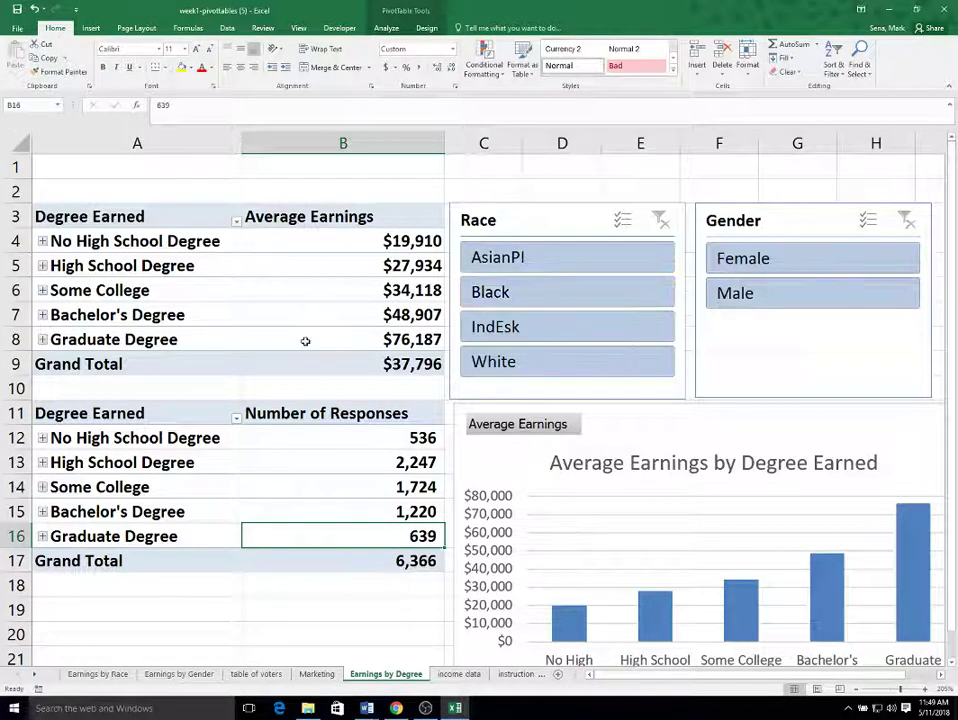
{"action": "left_click", "coordinate": [410, 244]}
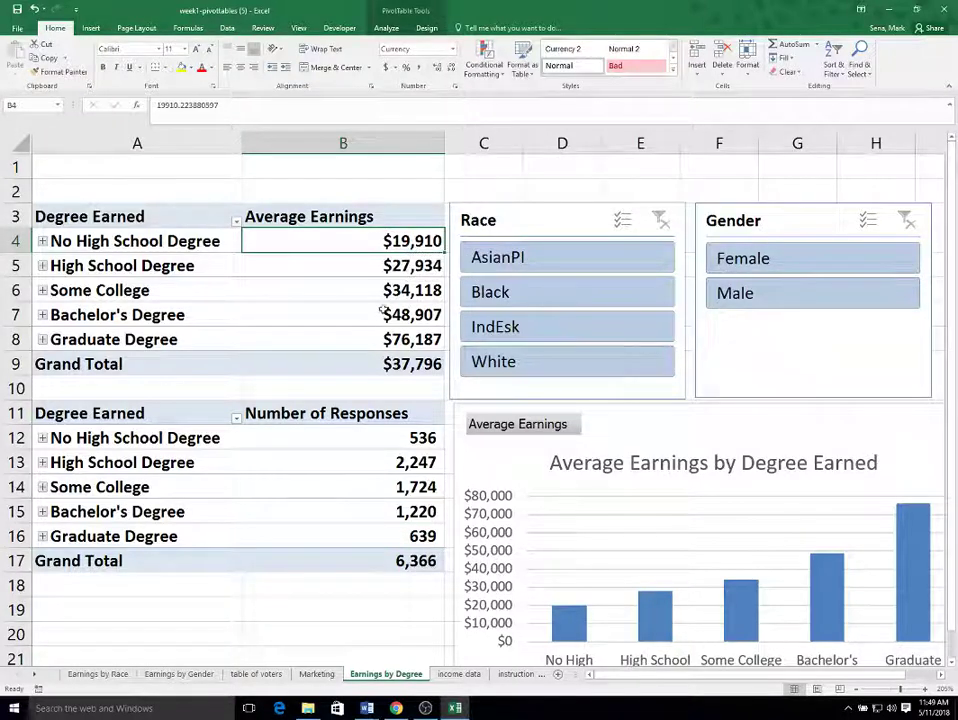
{"action": "left_click", "coordinate": [436, 441]}
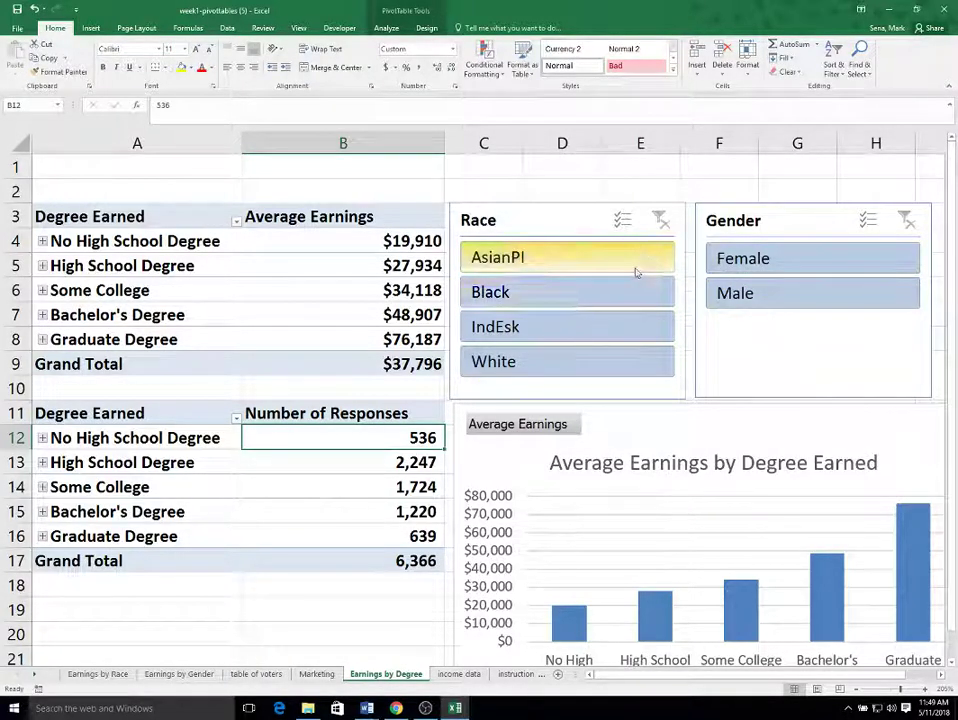
- Filter to IndEsk and Female respondents, then clear both the Race and Gender slicer filters
{"action": "left_click", "coordinate": [575, 330]}
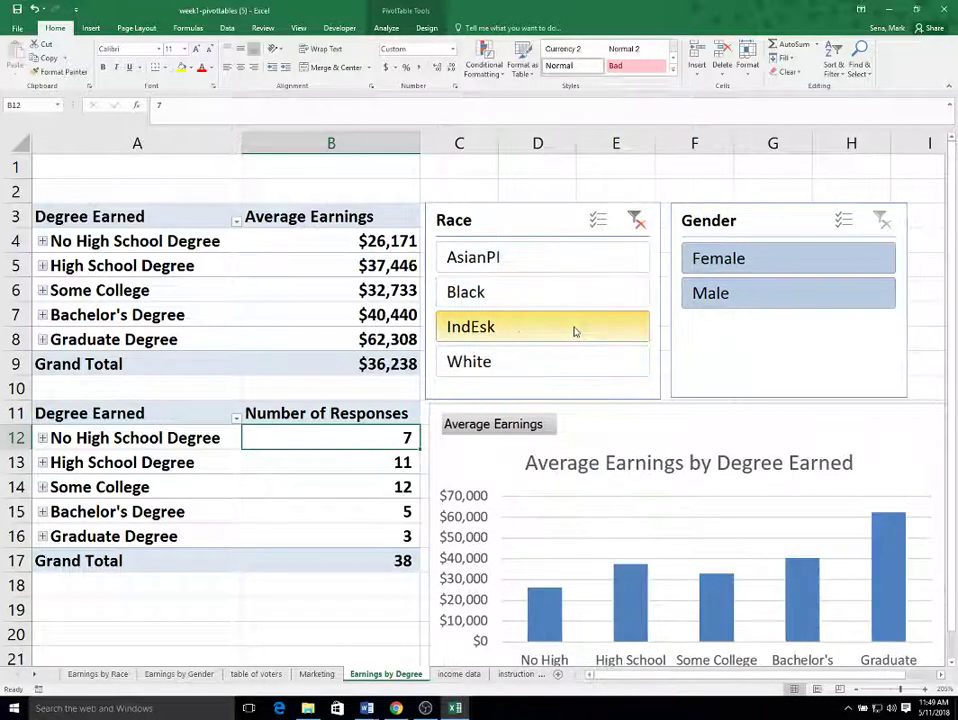
{"action": "left_click", "coordinate": [837, 265]}
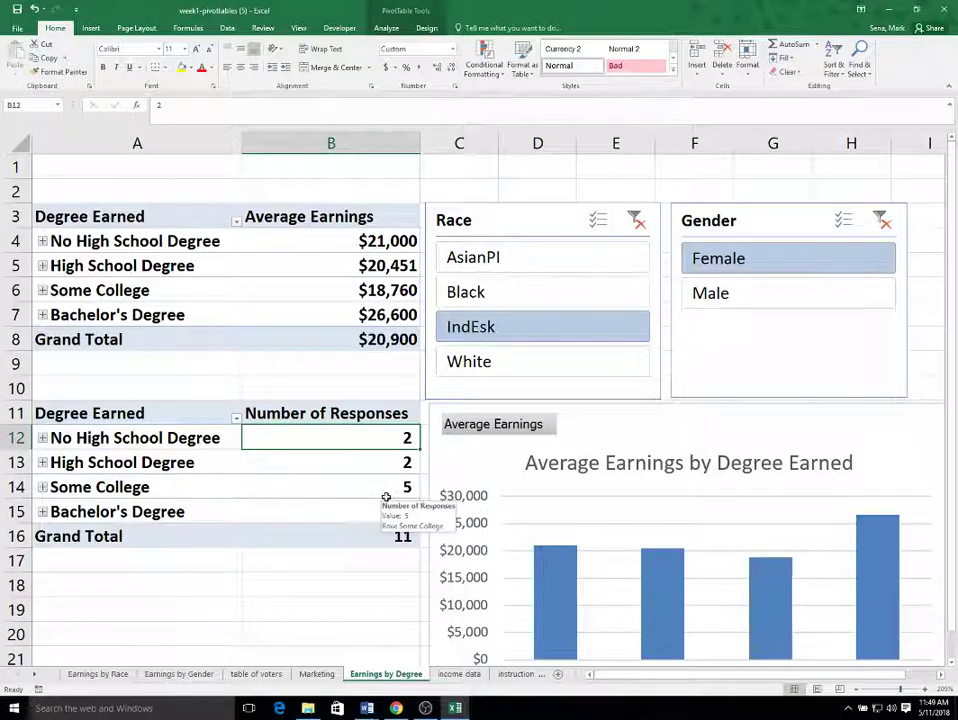
{"action": "left_click", "coordinate": [636, 220]}
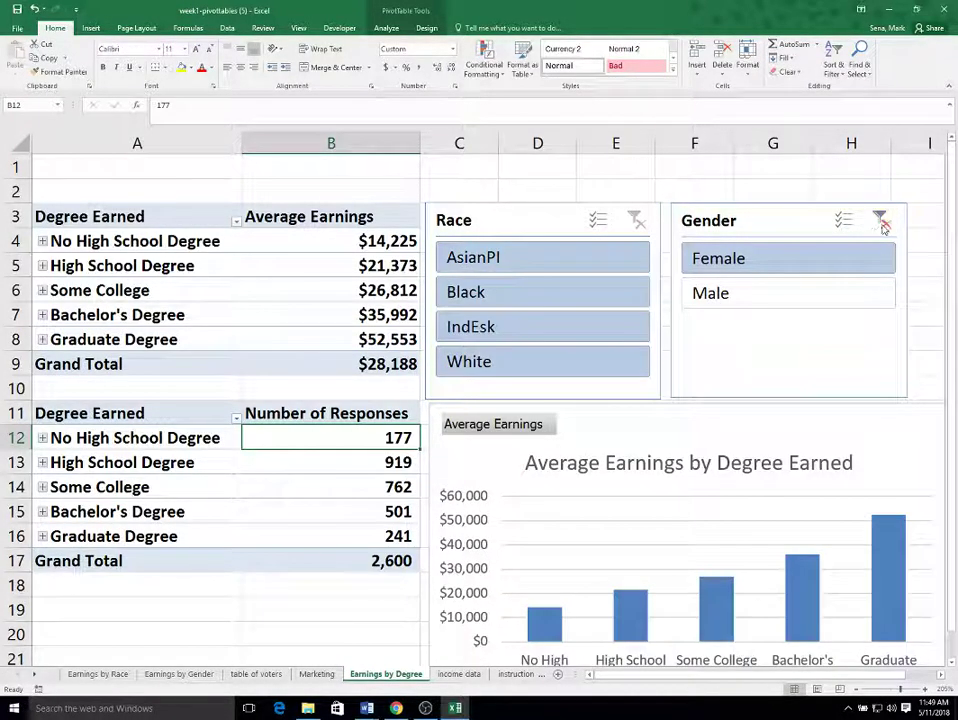
{"action": "left_click", "coordinate": [881, 221]}
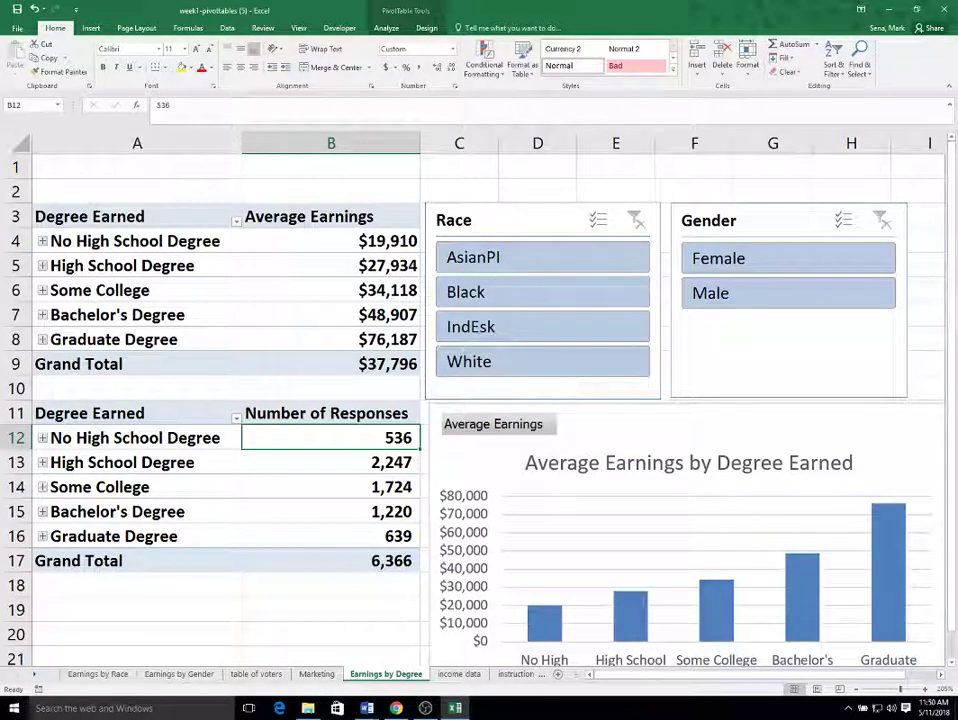
{"action": "left_click", "coordinate": [367, 708]}
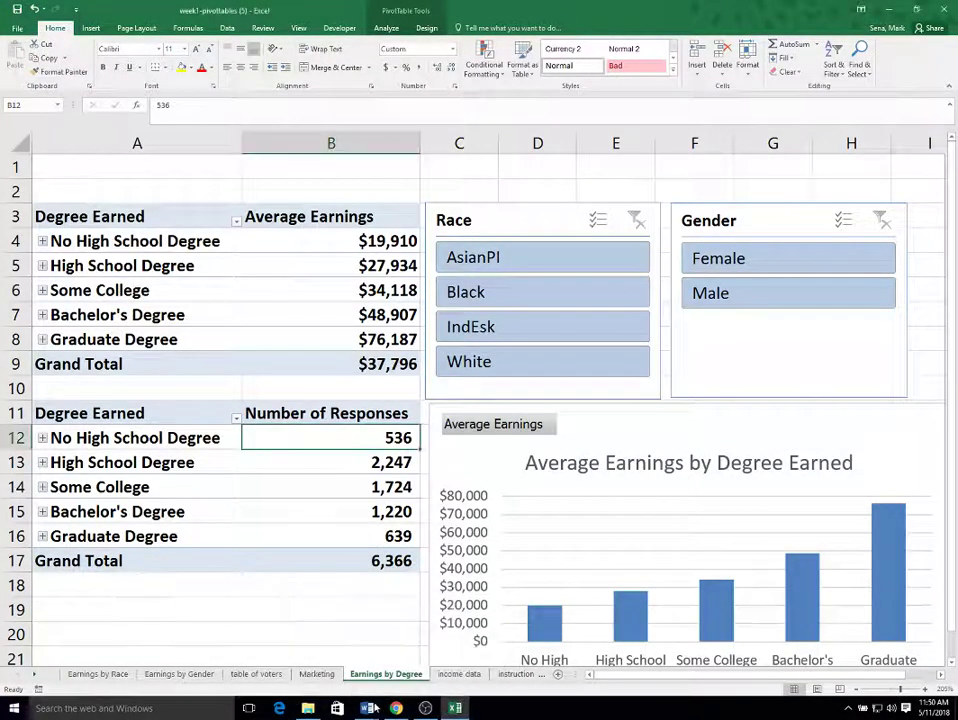
- On the table of voters sheet, review the VOTER, PARTY, PRECINCT and AGE GROUP headings and first rows
{"action": "left_click", "coordinate": [260, 675]}
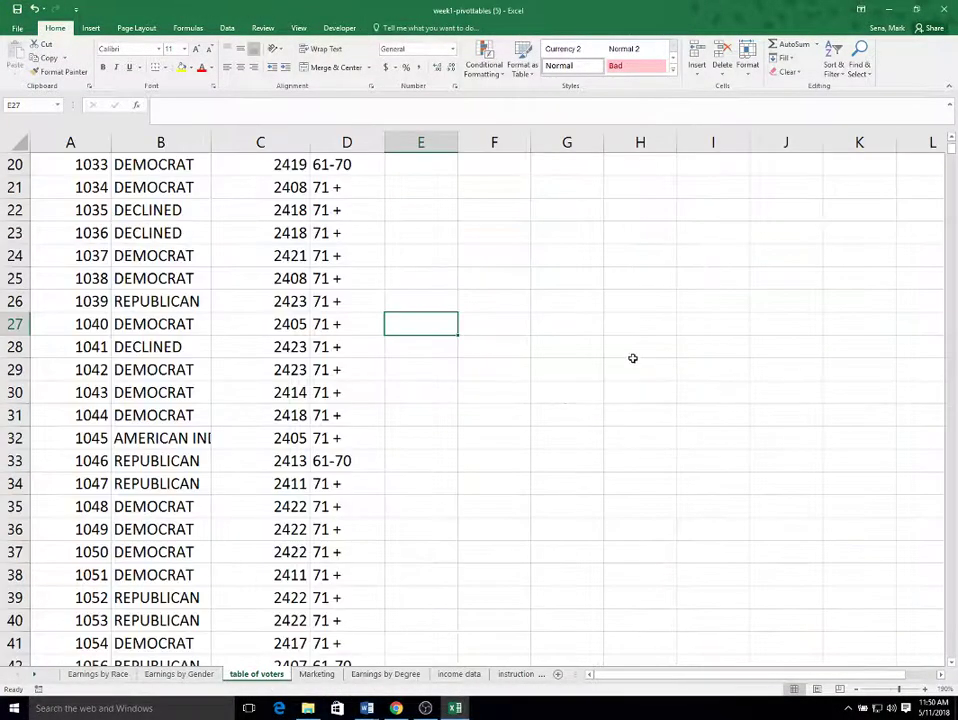
{"action": "scroll", "coordinate": [619, 347], "scroll_direction": "up", "scroll_amount": 7}
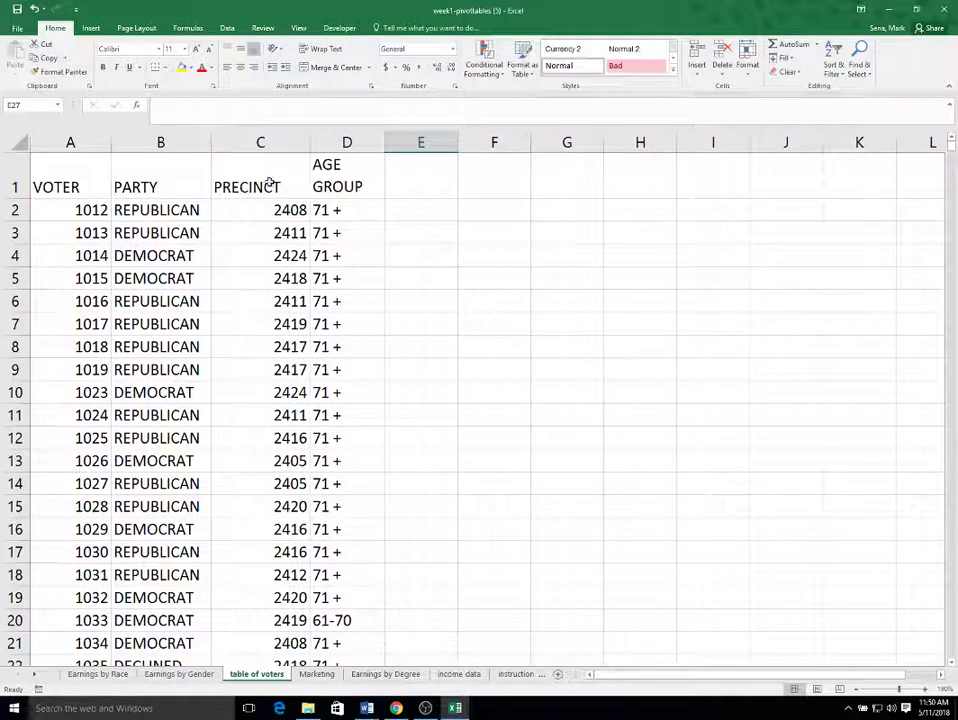
{"action": "left_click", "coordinate": [99, 178]}
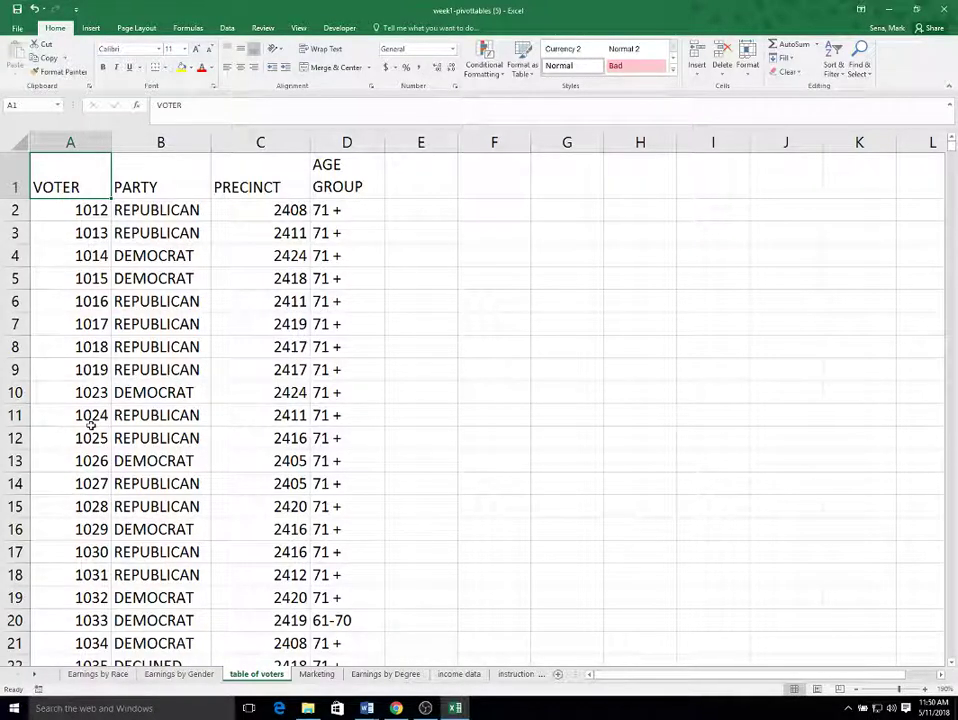
{"action": "left_click", "coordinate": [164, 186]}
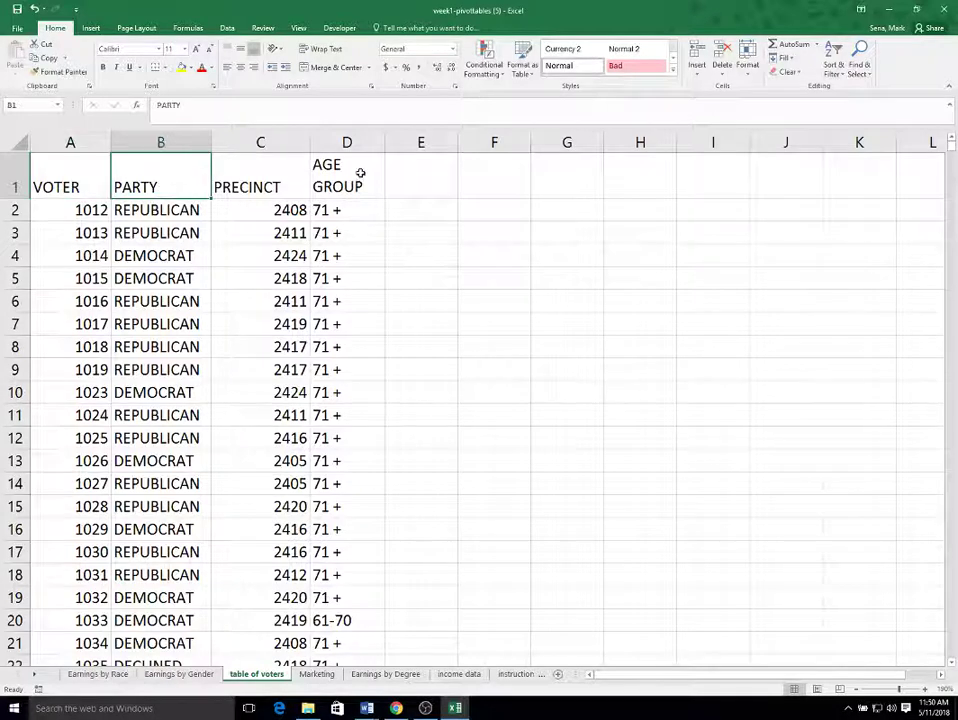
{"action": "left_click", "coordinate": [277, 190]}
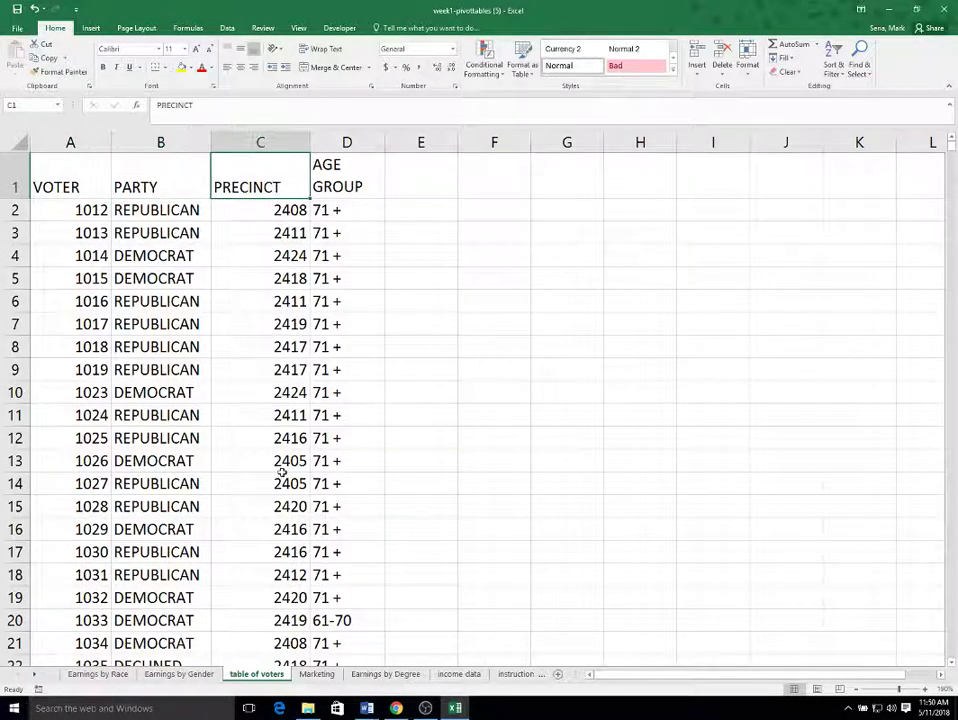
{"action": "left_click", "coordinate": [363, 226]}
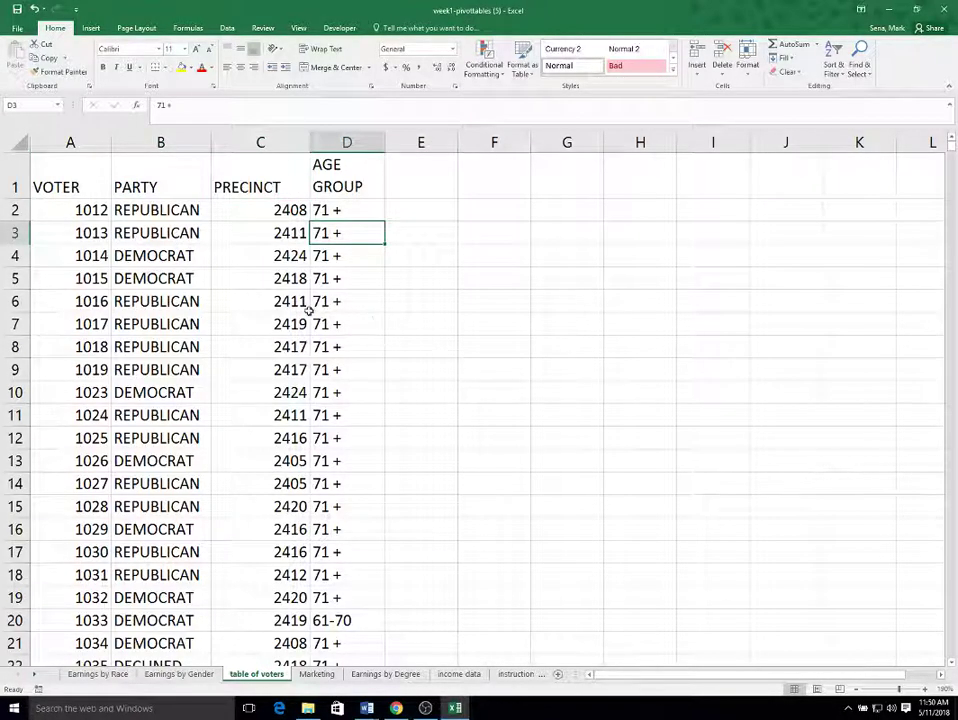
{"action": "left_click", "coordinate": [78, 274]}
{"action": "left_click", "coordinate": [125, 302]}
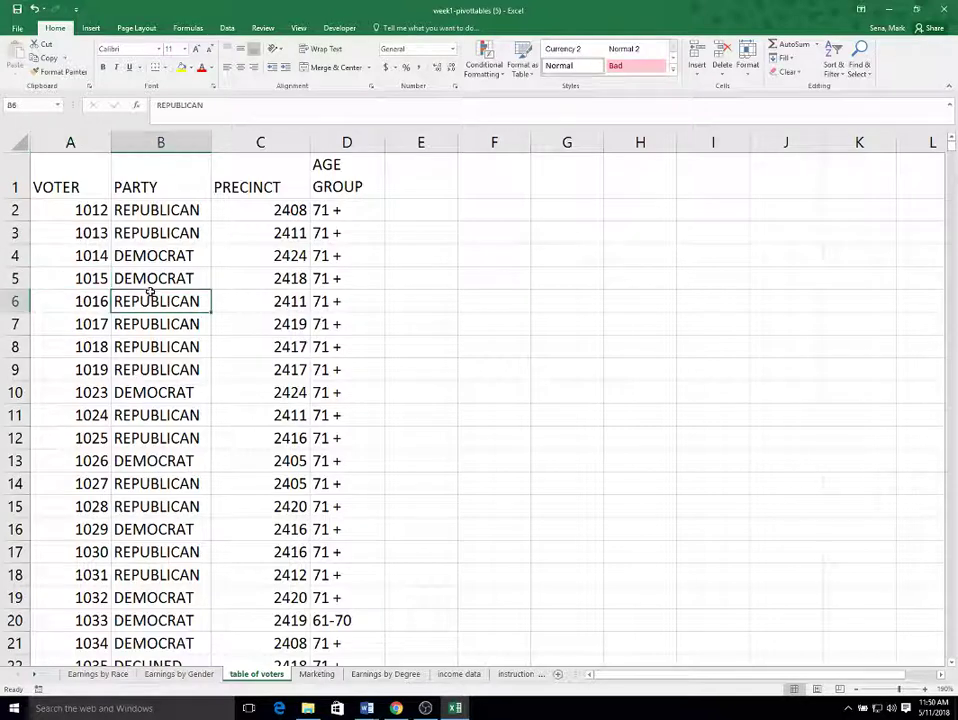
{"action": "left_click", "coordinate": [278, 281]}
{"action": "left_click", "coordinate": [331, 279]}
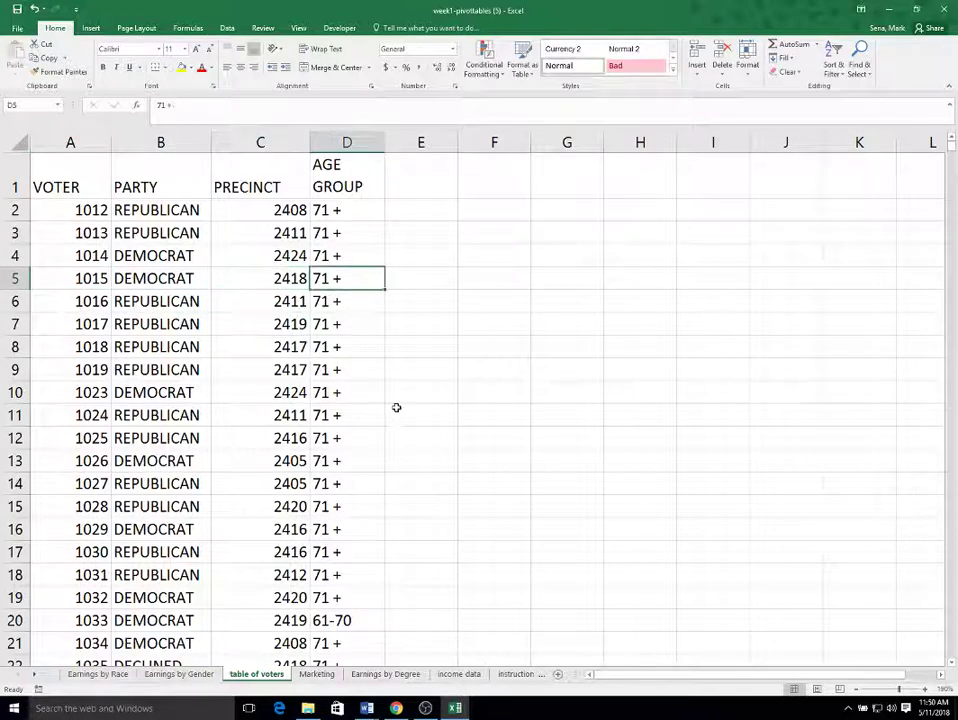
- Scroll through the voter rows, checking precincts like 2408 and age groups such as 61-70
{"action": "scroll", "coordinate": [312, 372], "scroll_direction": "down", "scroll_amount": 4}
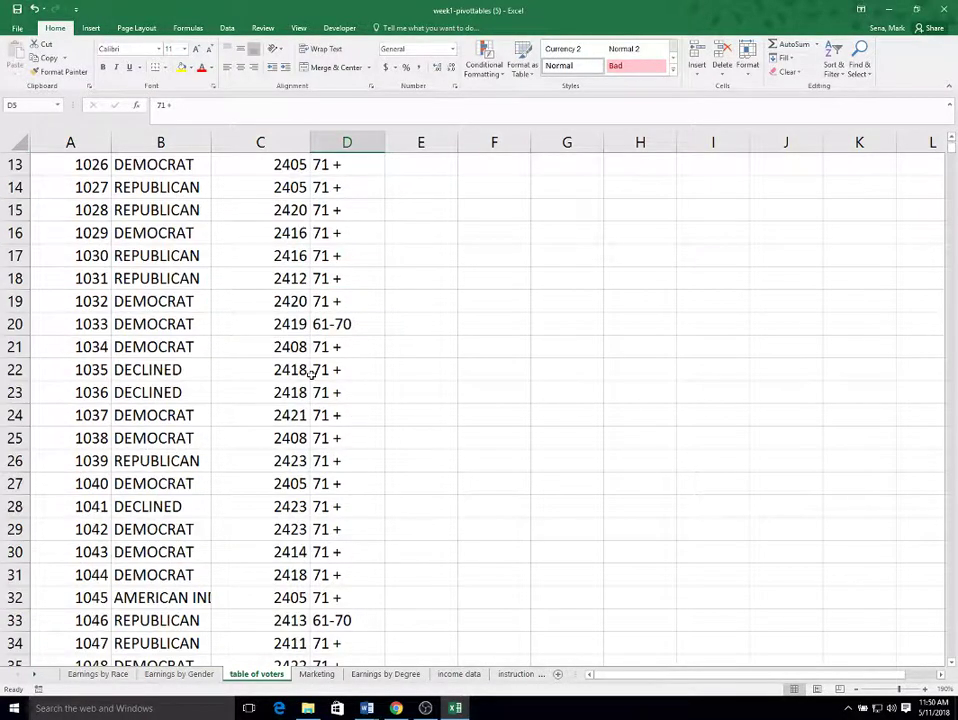
{"action": "scroll", "coordinate": [314, 385], "scroll_direction": "up", "scroll_amount": 4}
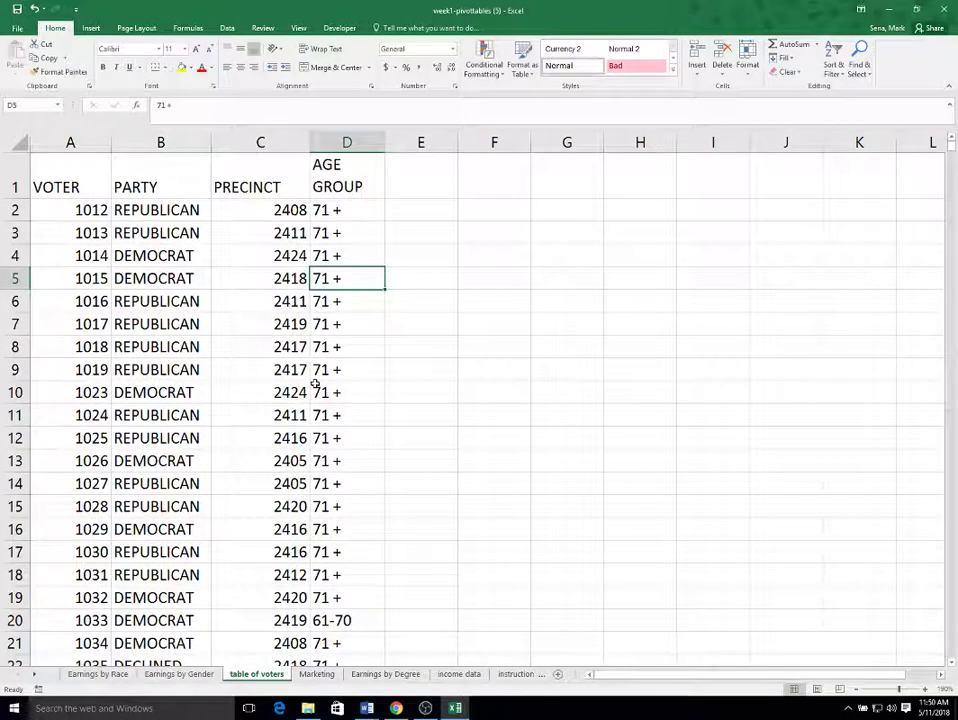
{"action": "left_click", "coordinate": [291, 211]}
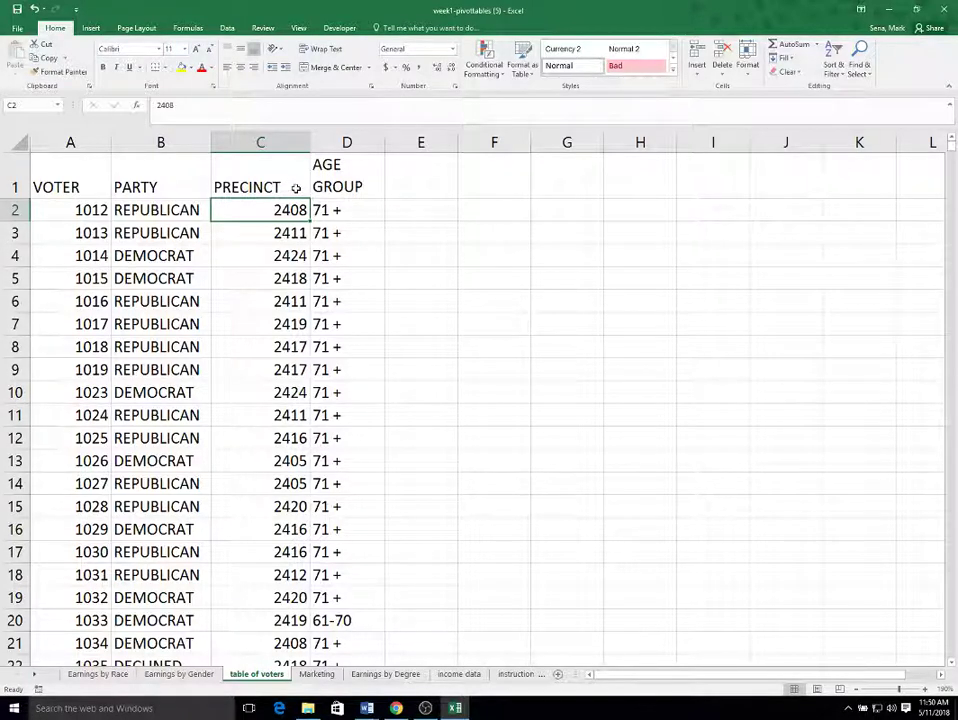
{"action": "left_click", "coordinate": [366, 302]}
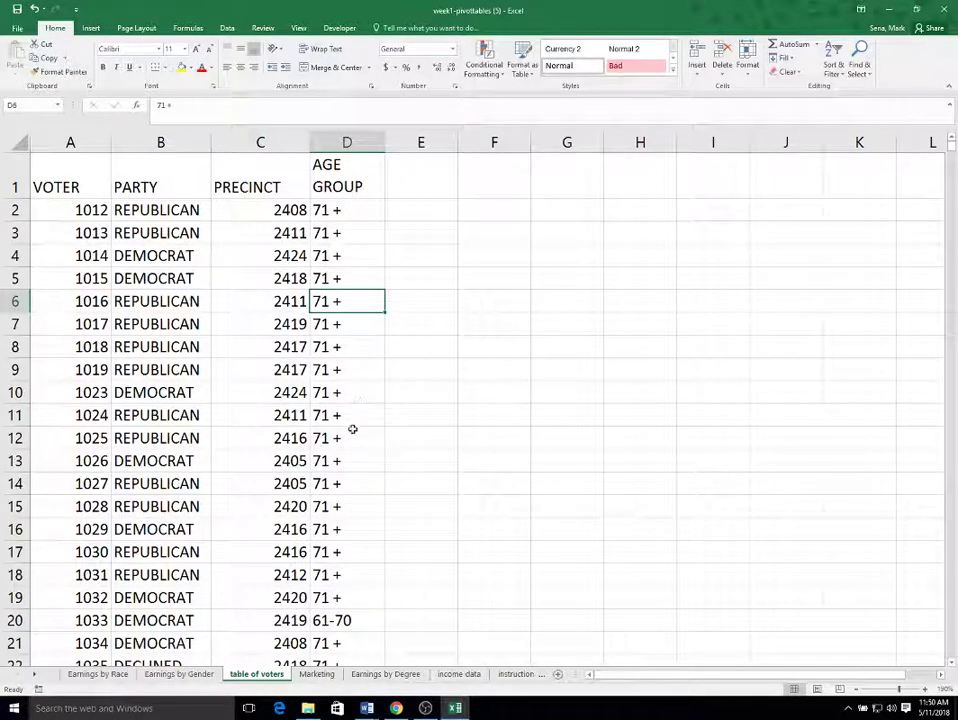
{"action": "scroll", "coordinate": [342, 439], "scroll_direction": "down", "scroll_amount": 4}
{"action": "left_click", "coordinate": [363, 325]}
{"action": "scroll", "coordinate": [377, 402], "scroll_direction": "down", "scroll_amount": 5}
{"action": "scroll", "coordinate": [377, 404], "scroll_direction": "down", "scroll_amount": 4}
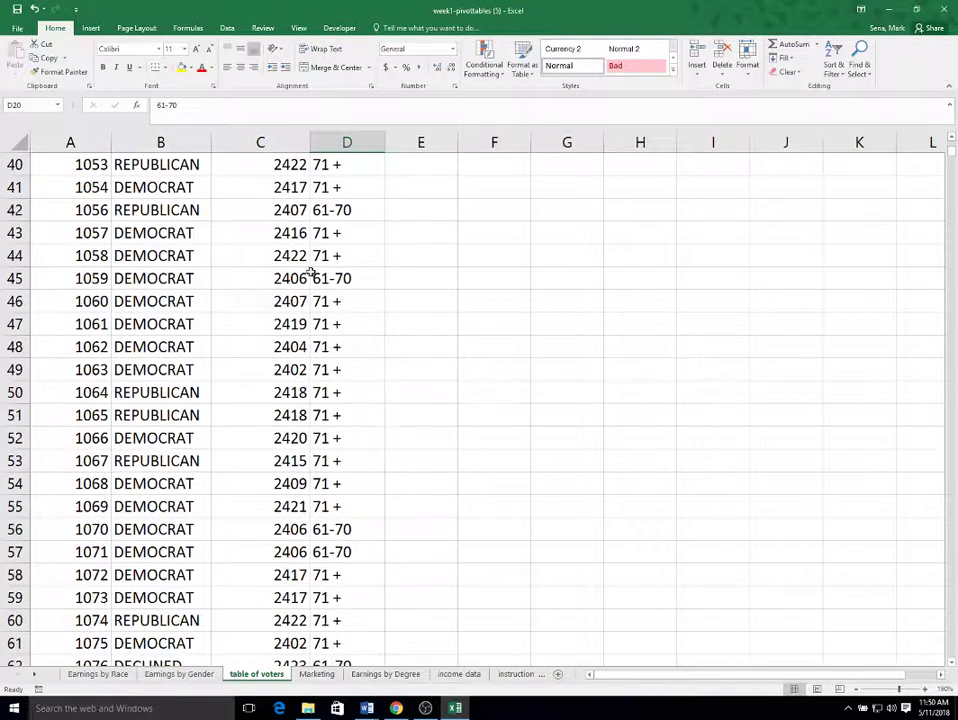
{"action": "left_click", "coordinate": [358, 279]}
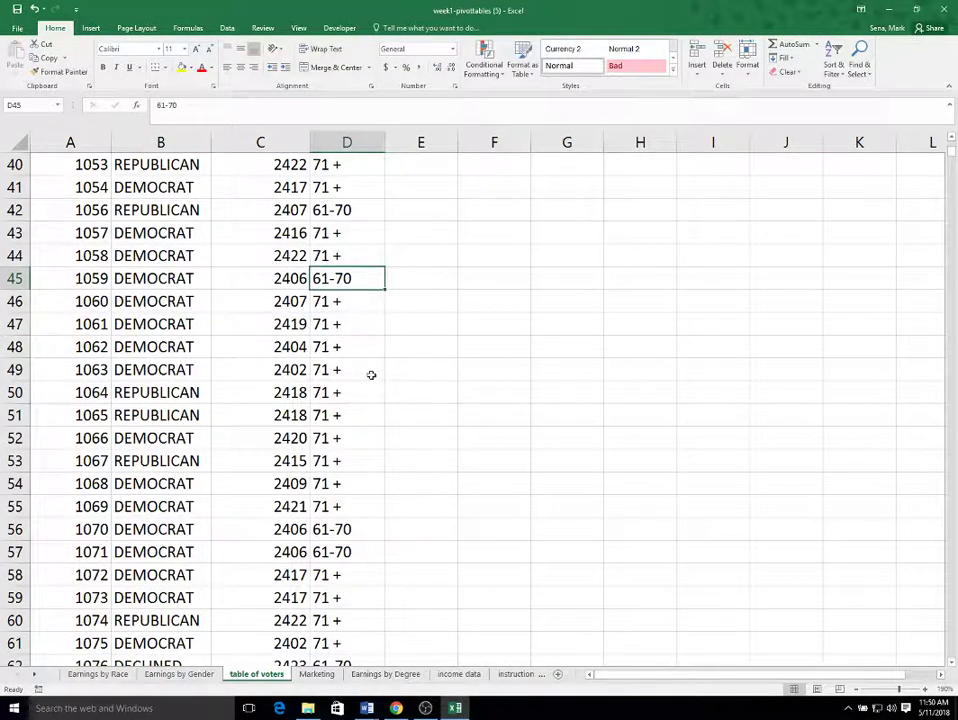
{"action": "scroll", "coordinate": [370, 378], "scroll_direction": "down", "scroll_amount": 12}
{"action": "scroll", "coordinate": [369, 388], "scroll_direction": "down", "scroll_amount": 12}
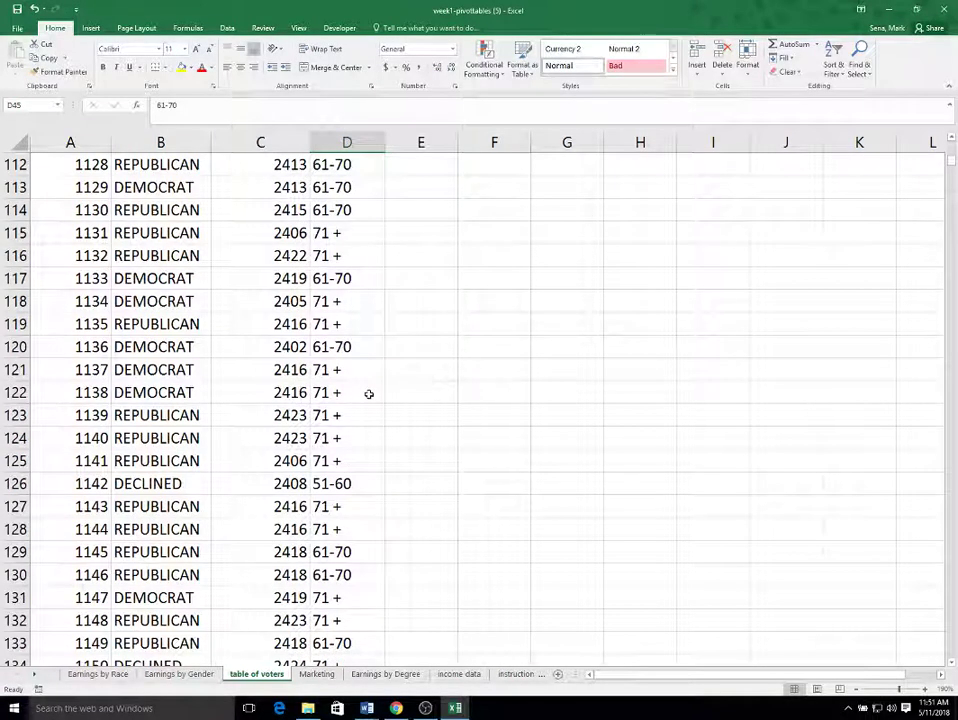
{"action": "scroll", "coordinate": [369, 396], "scroll_direction": "up", "scroll_amount": 20}
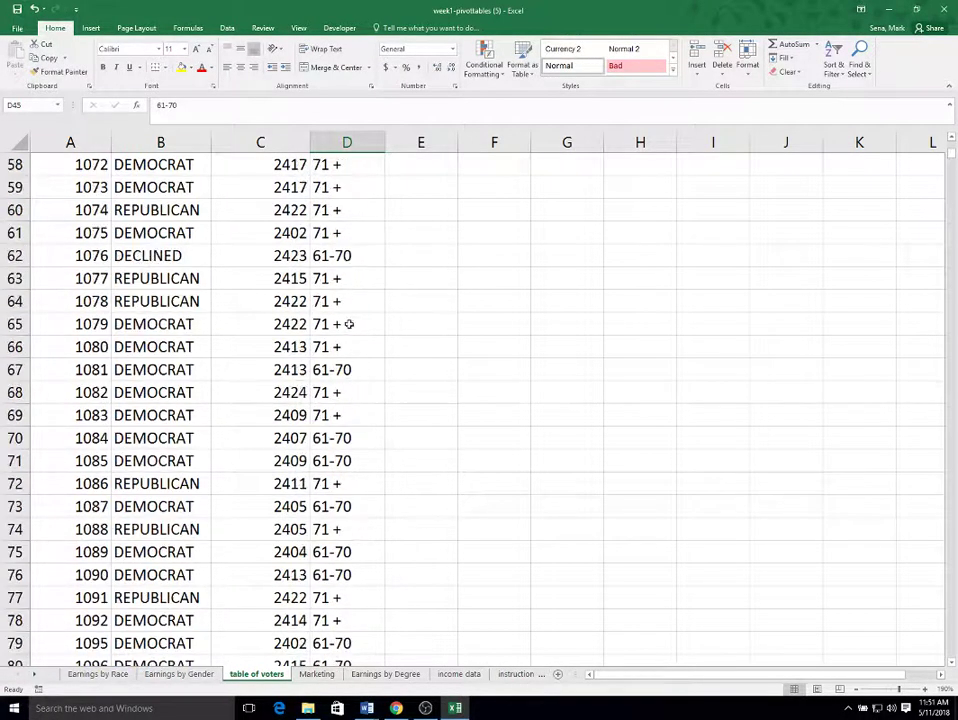
{"action": "scroll", "coordinate": [296, 285], "scroll_direction": "up", "scroll_amount": 12}
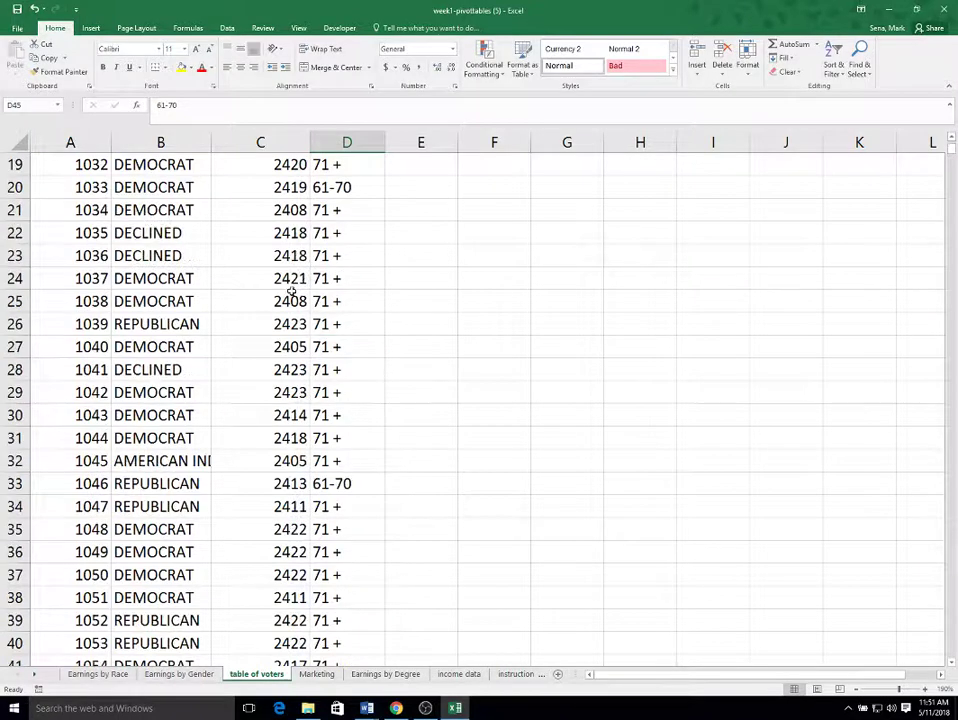
{"action": "scroll", "coordinate": [296, 285], "scroll_direction": "up", "scroll_amount": 1}
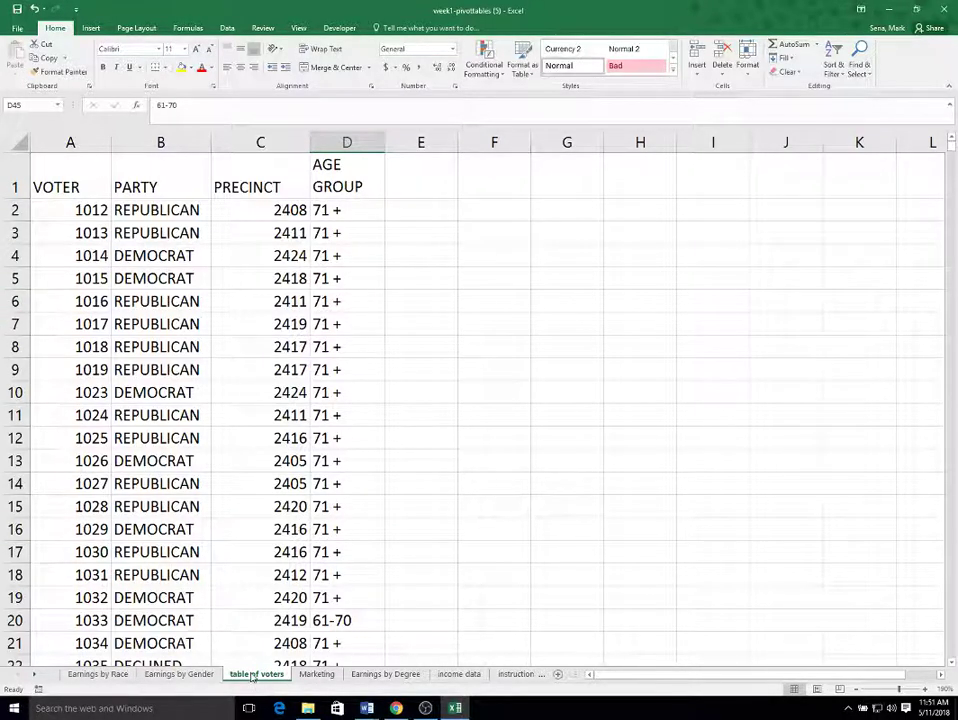
- Insert a PivotTable from the table of voters data onto a new worksheet, Sheet6
{"action": "left_click", "coordinate": [180, 212]}
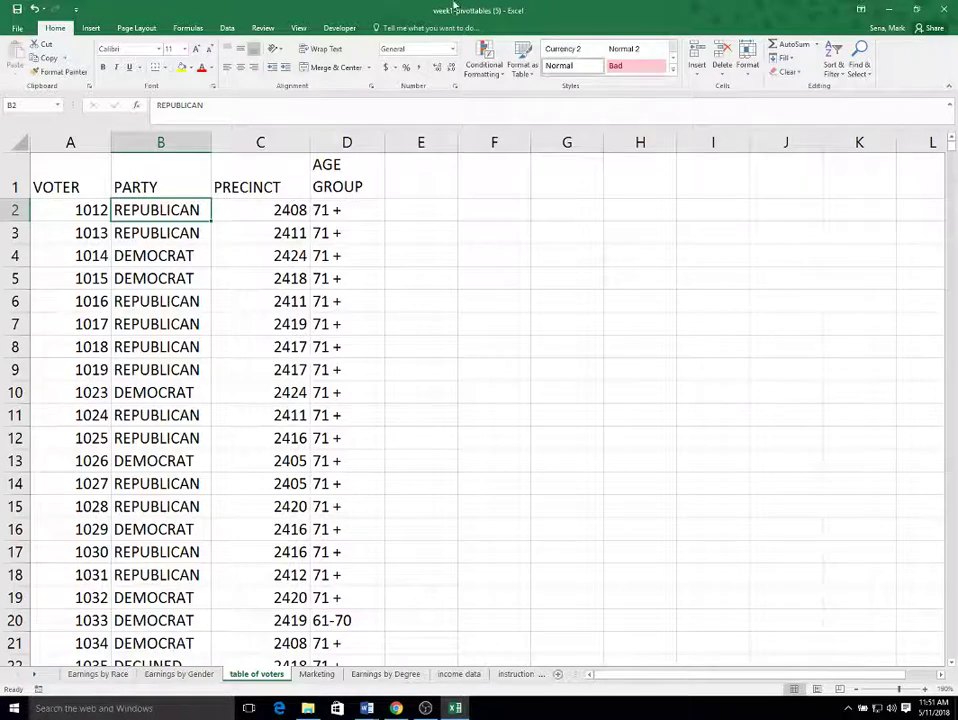
{"action": "left_click", "coordinate": [89, 28]}
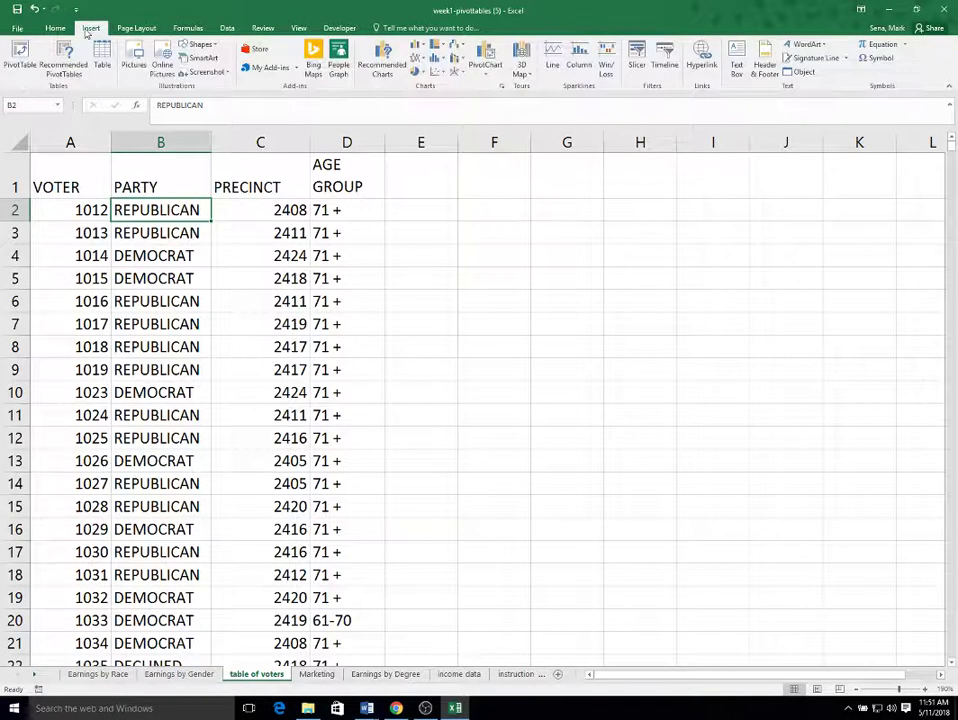
{"action": "left_click", "coordinate": [29, 57]}
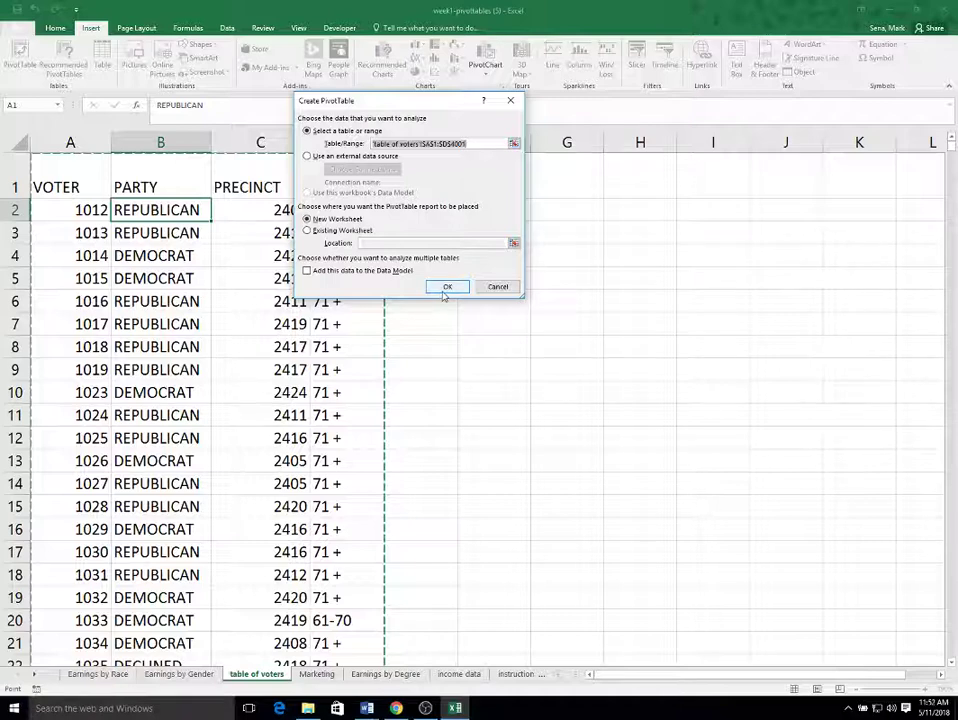
{"action": "left_click", "coordinate": [447, 287]}
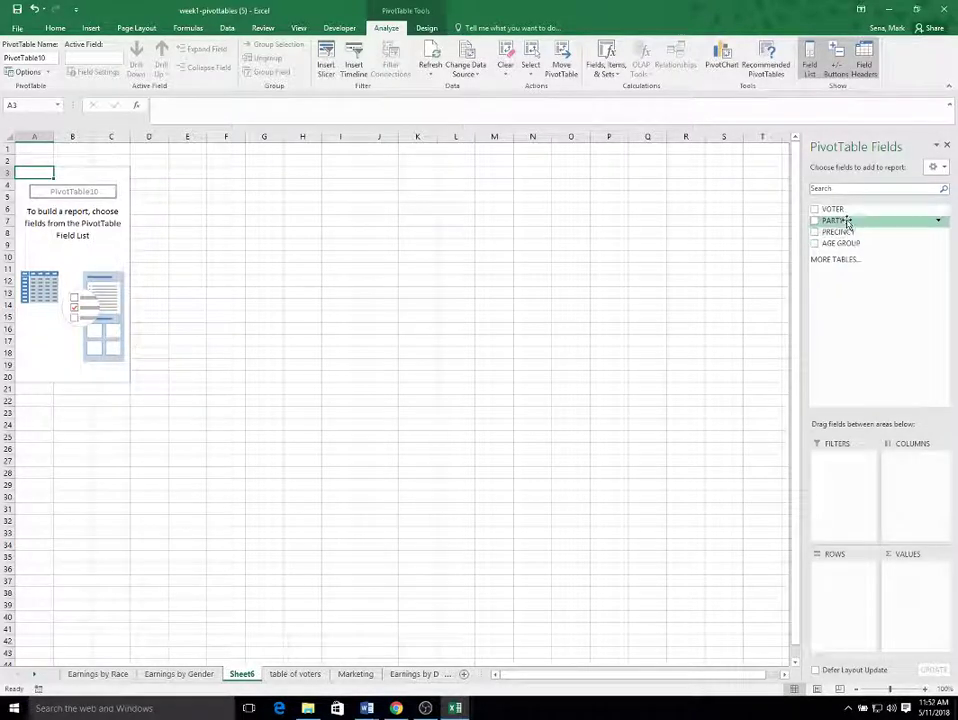
- Add PARTY to both Values and Rows so each party's voter count shows, totalling 4000
{"action": "left_click_drag", "start_coordinate": [847, 222], "coordinate": [930, 578]}
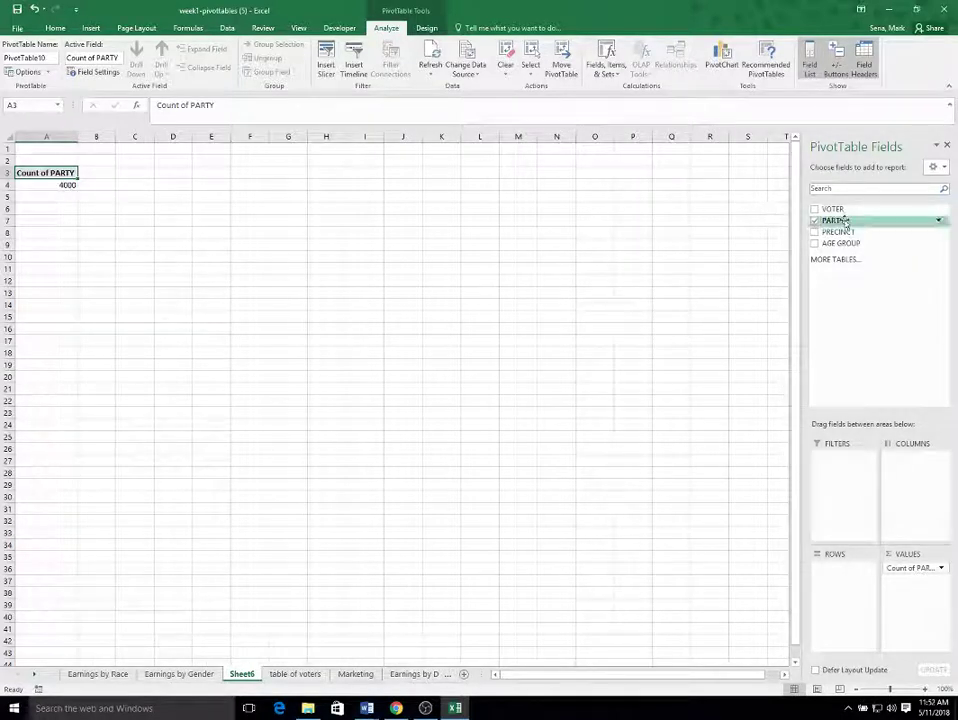
{"action": "left_click_drag", "start_coordinate": [843, 221], "coordinate": [847, 581]}
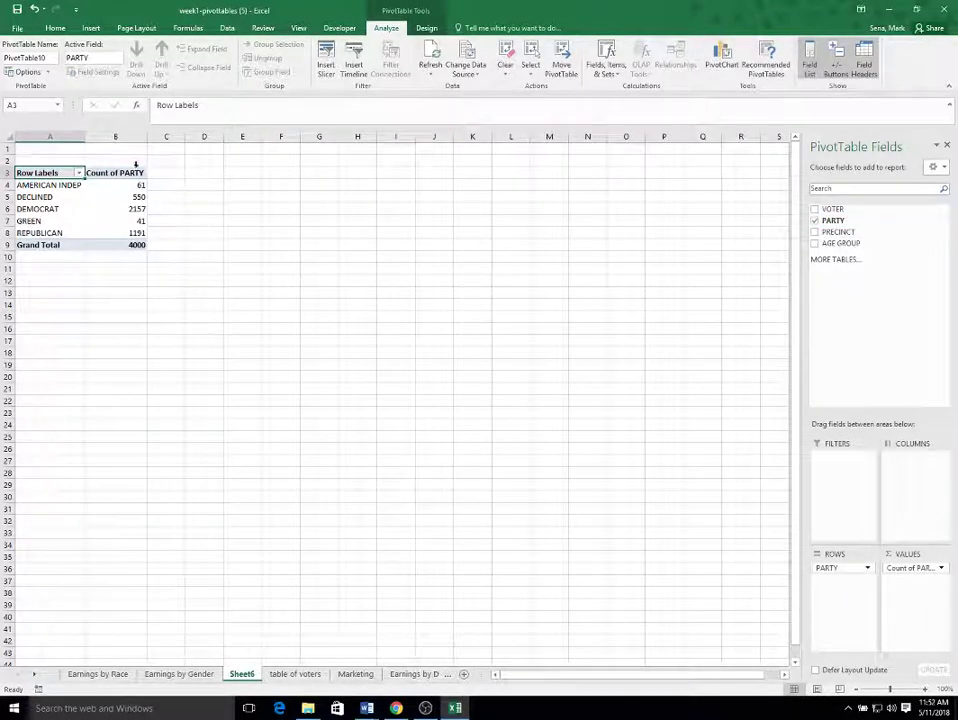
{"action": "mouse_move", "coordinate": [139, 188]}
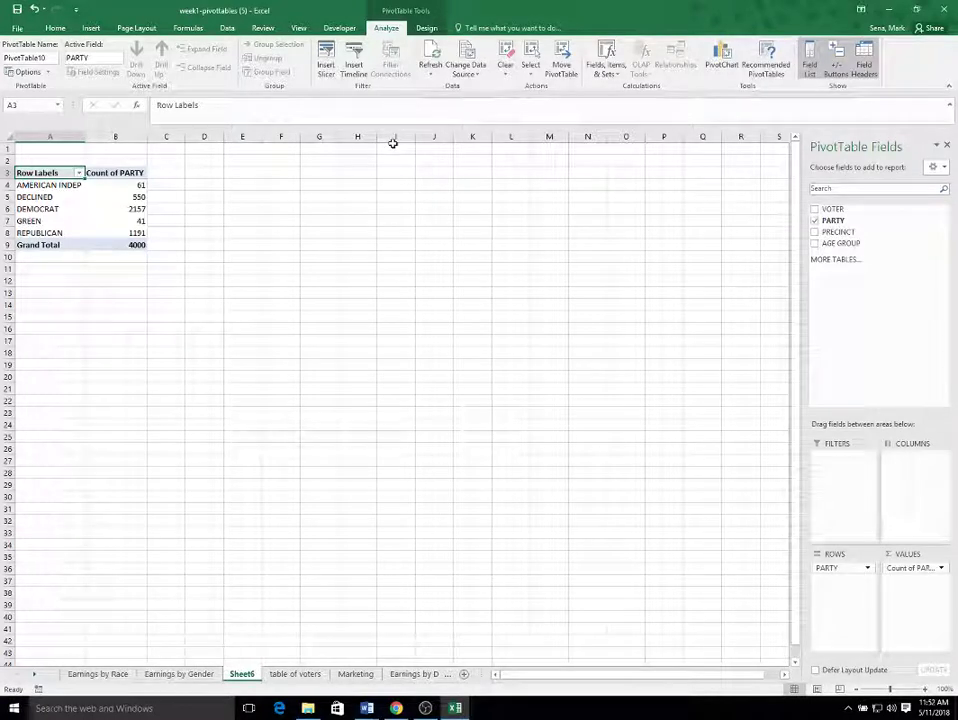
- Retitle the pivot headings to 'Political Party' and 'Number in Party'
{"action": "type", "text": "Poli"}
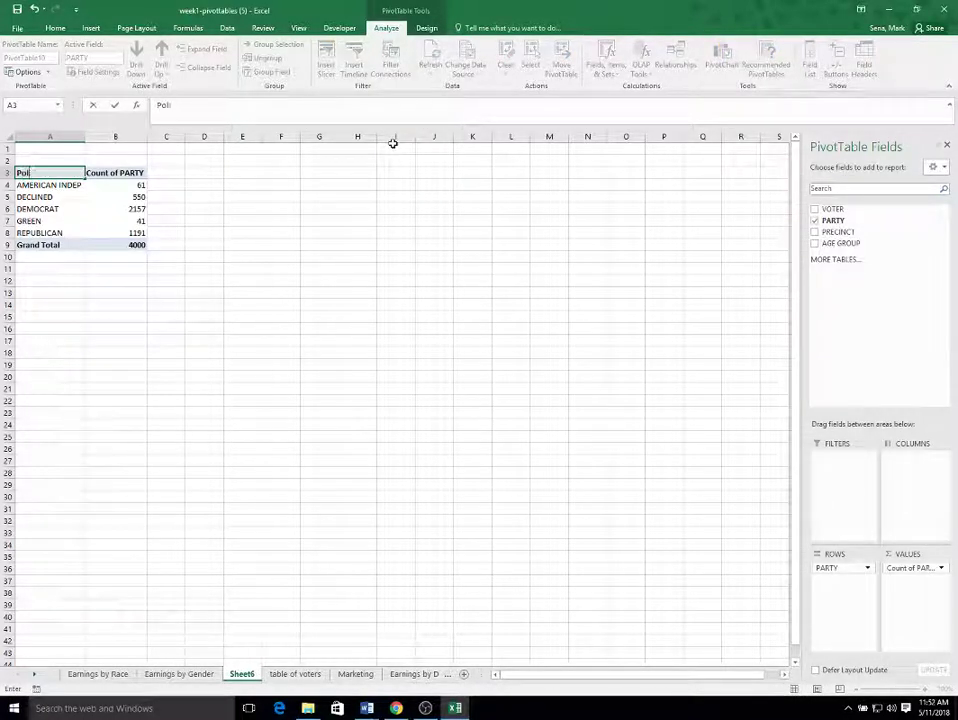
{"action": "type", "text": "tical Party"}
{"action": "key", "text": "Tab"}
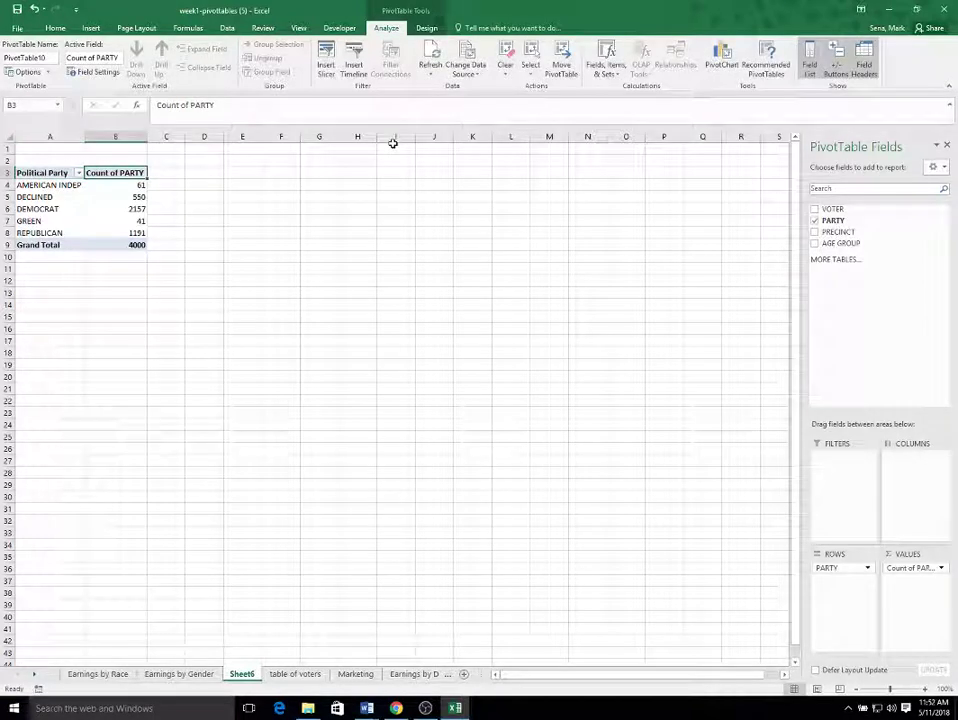
{"action": "type", "text": "Number"}
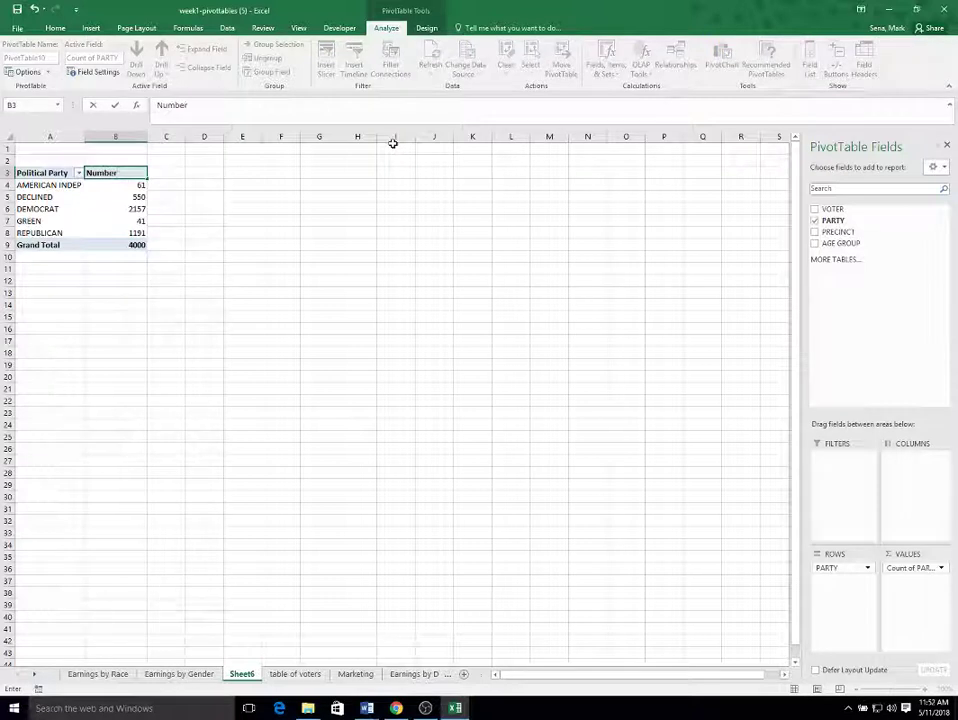
{"action": "type", "text": " in Party"}
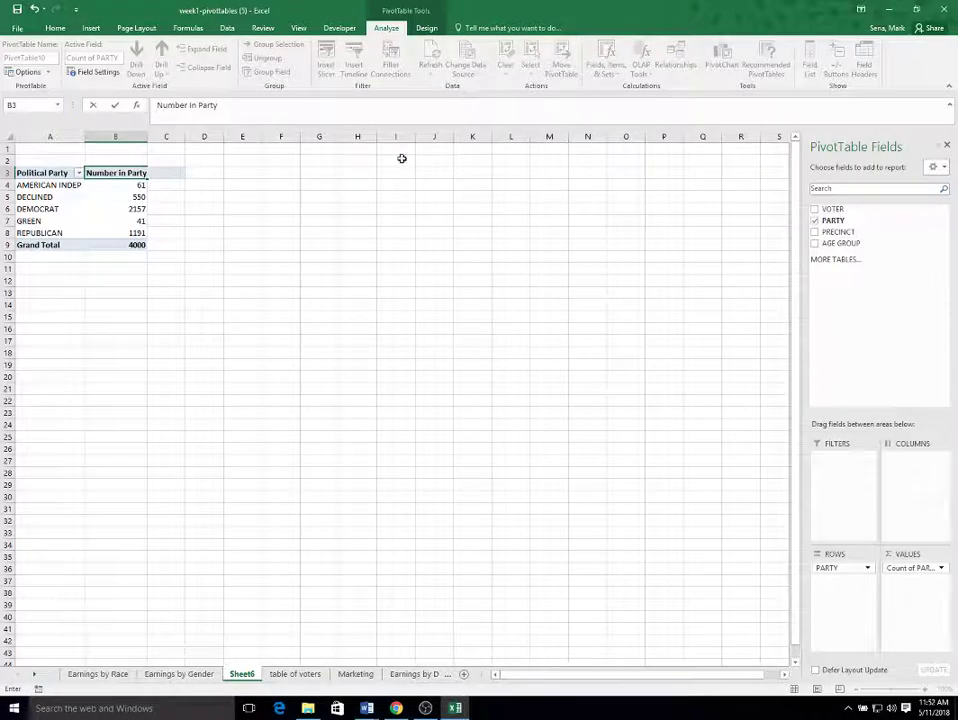
{"action": "left_click", "coordinate": [281, 294]}
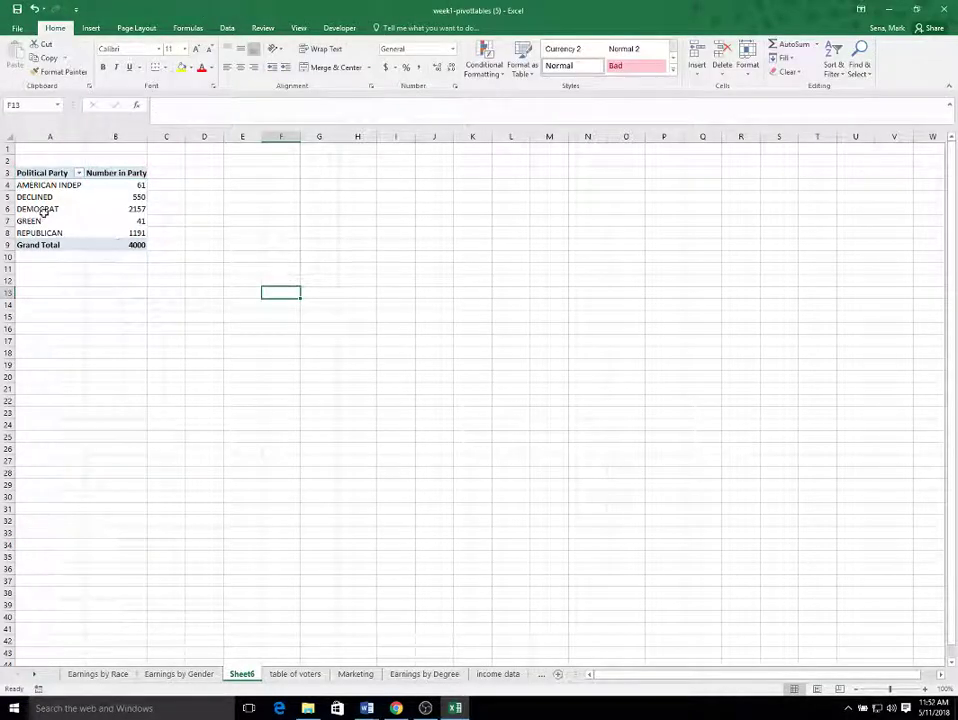
{"action": "left_click", "coordinate": [44, 211]}
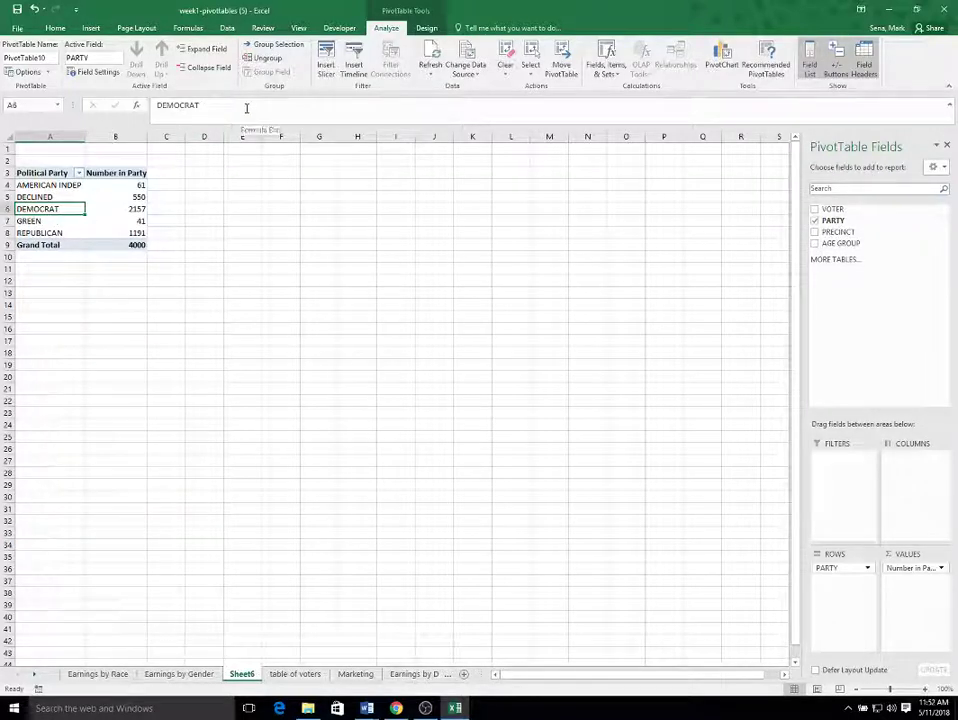
- Insert a 2-D pie chart of the party counts and place it beside the pivot table
{"action": "left_click", "coordinate": [91, 28]}
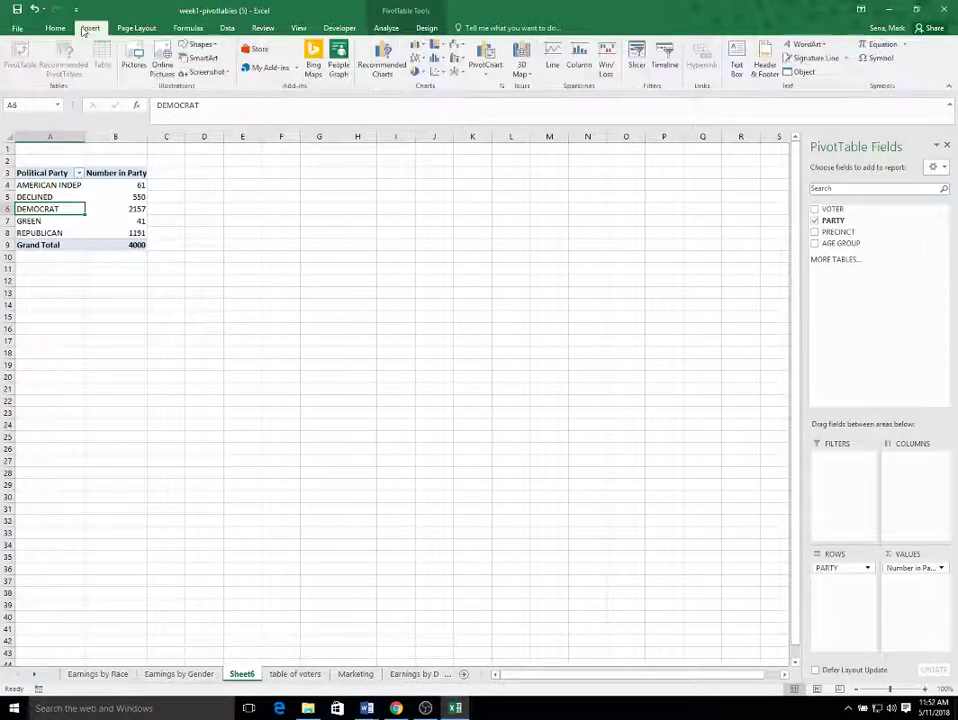
{"action": "left_click", "coordinate": [416, 71]}
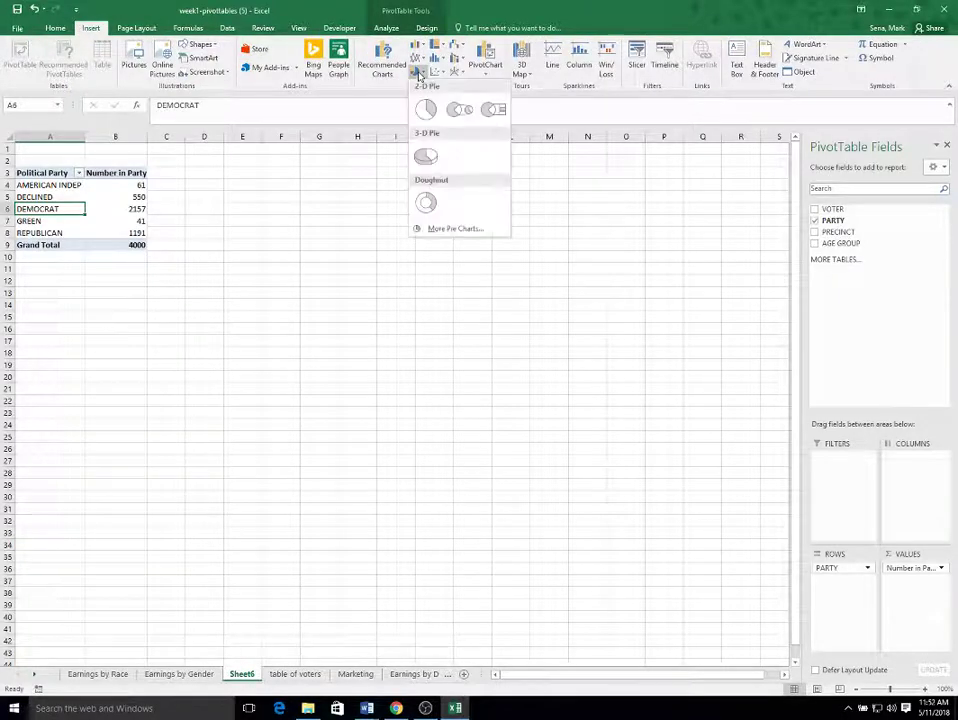
{"action": "left_click", "coordinate": [431, 121]}
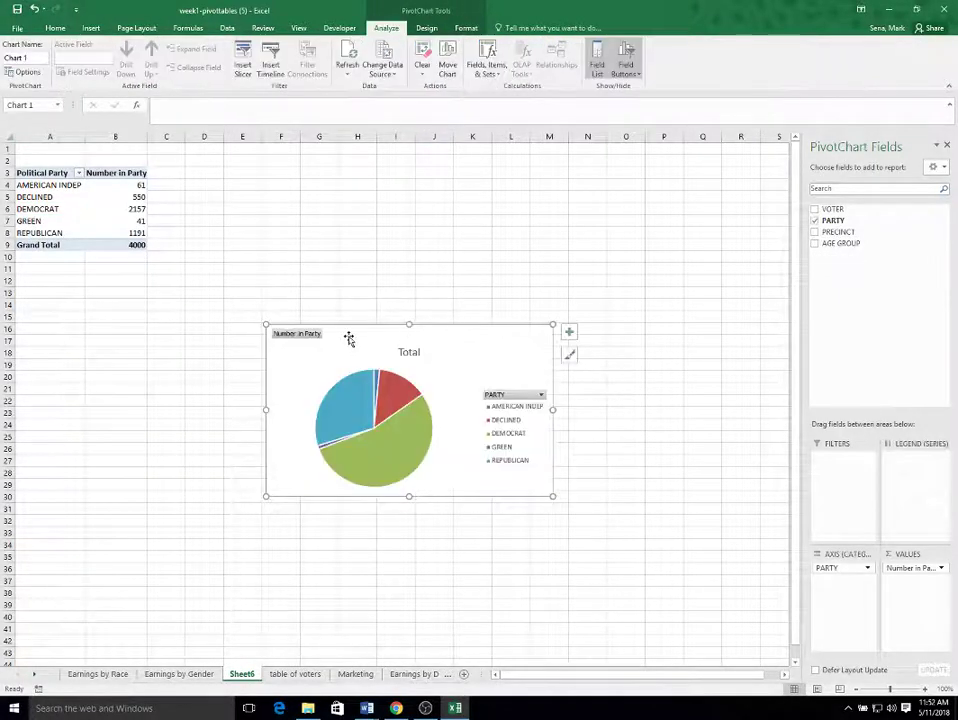
{"action": "left_click_drag", "start_coordinate": [349, 336], "coordinate": [250, 186]}
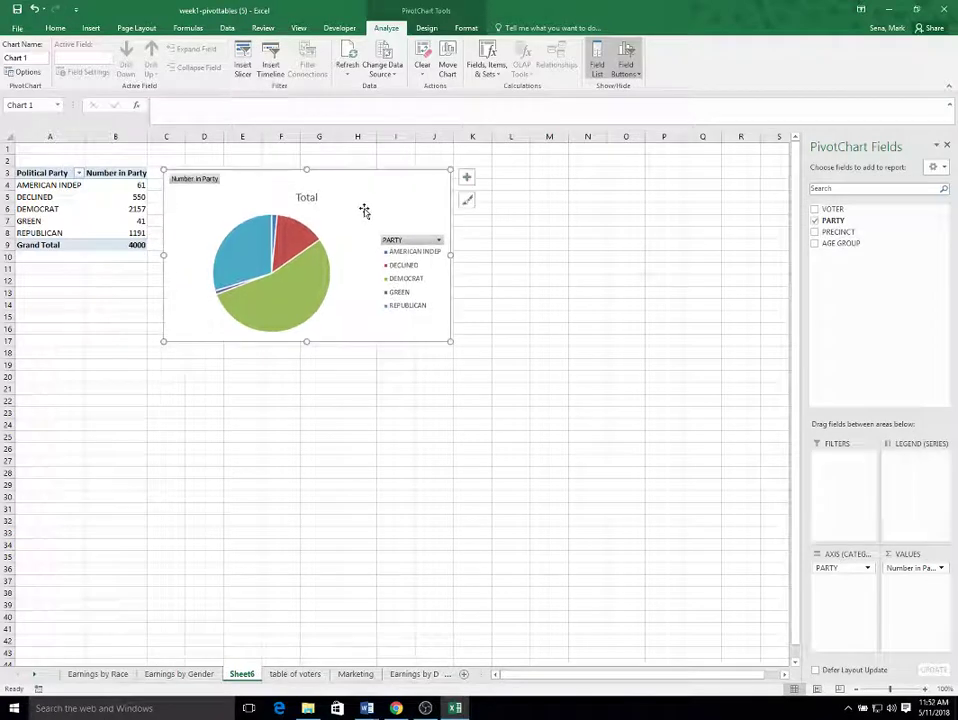
- Delete the pie chart's Total title and its legend
{"action": "left_click", "coordinate": [311, 199]}
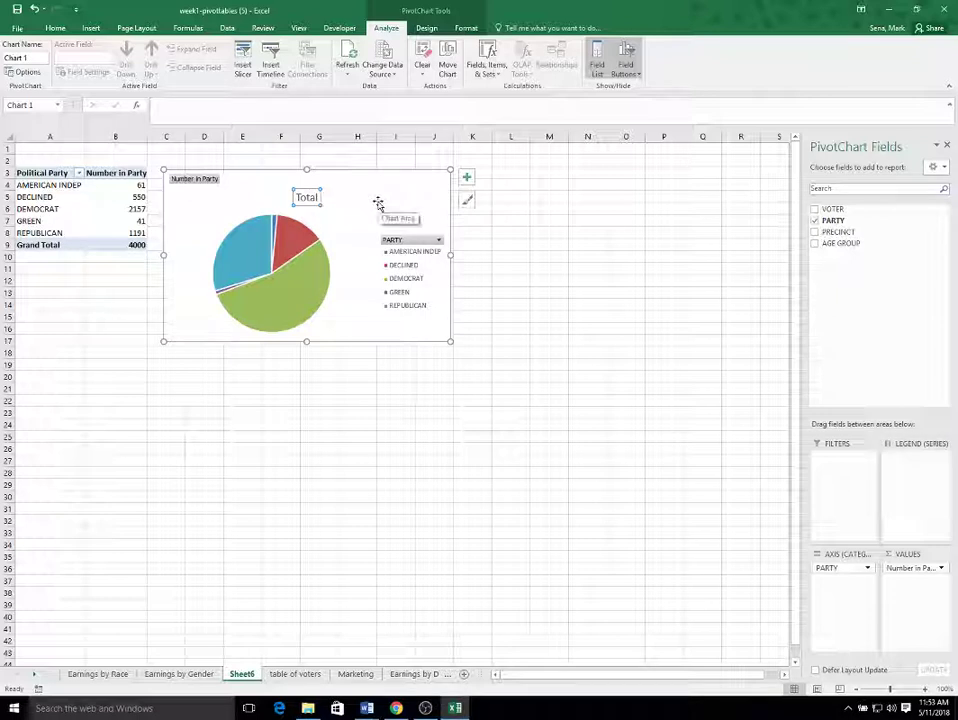
{"action": "key", "text": "Delete"}
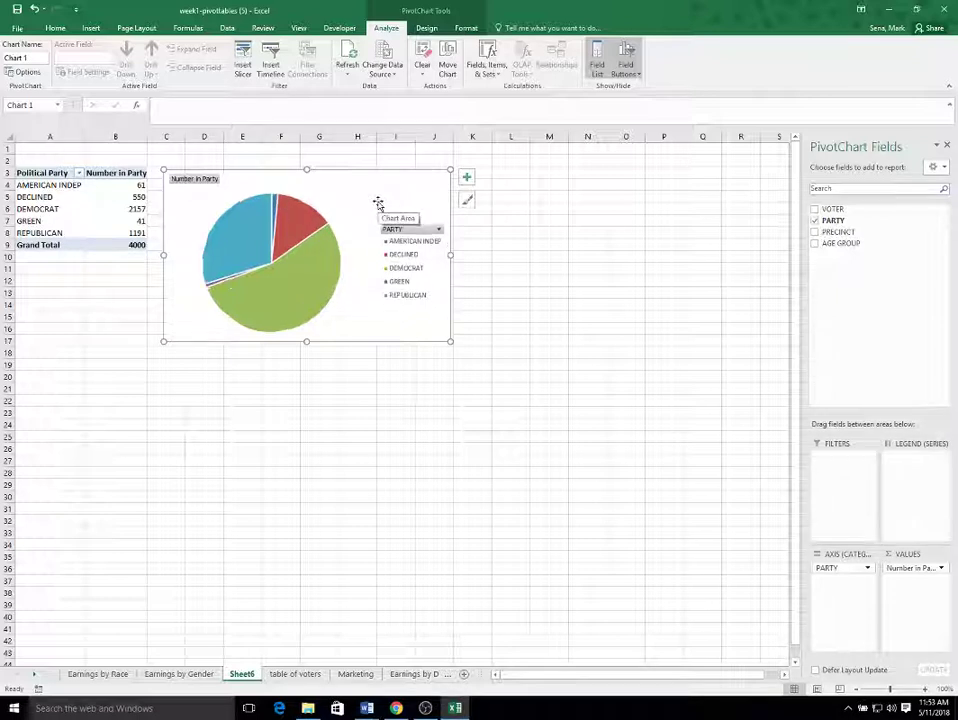
{"action": "left_click", "coordinate": [397, 262]}
{"action": "key", "text": "Delete"}
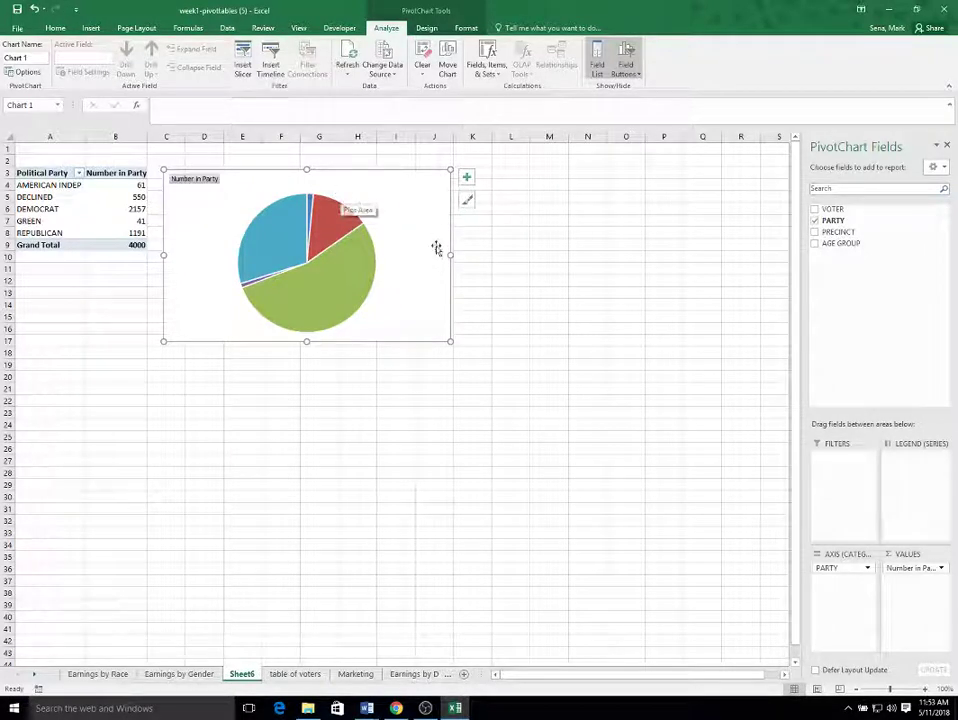
- Add data labels to the party pie chart slices
{"action": "mouse_move", "coordinate": [326, 223]}
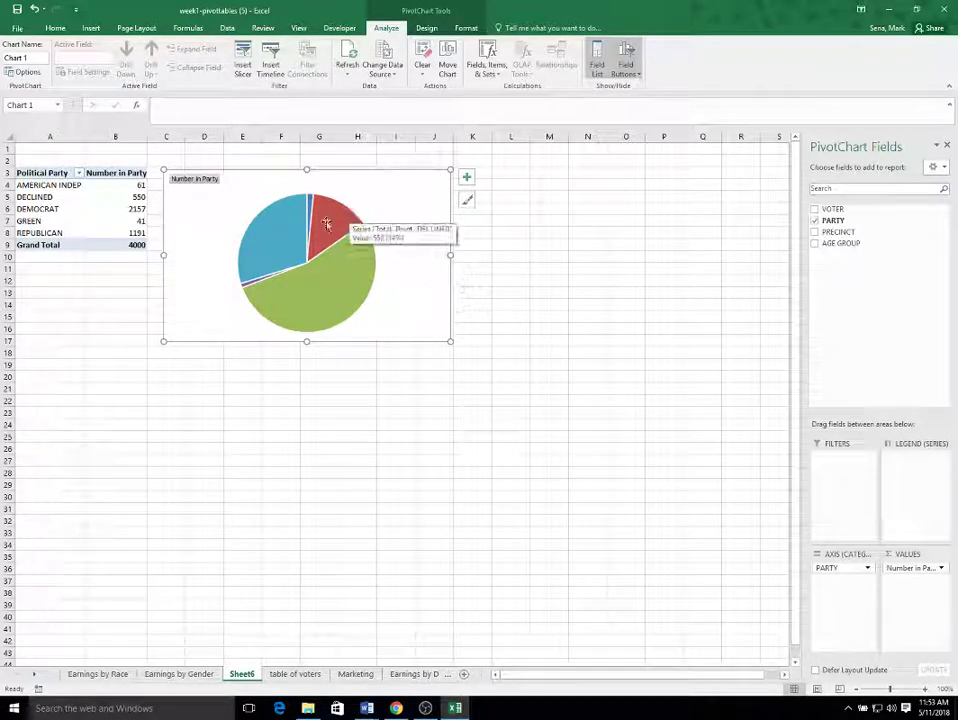
{"action": "right_click", "coordinate": [327, 223]}
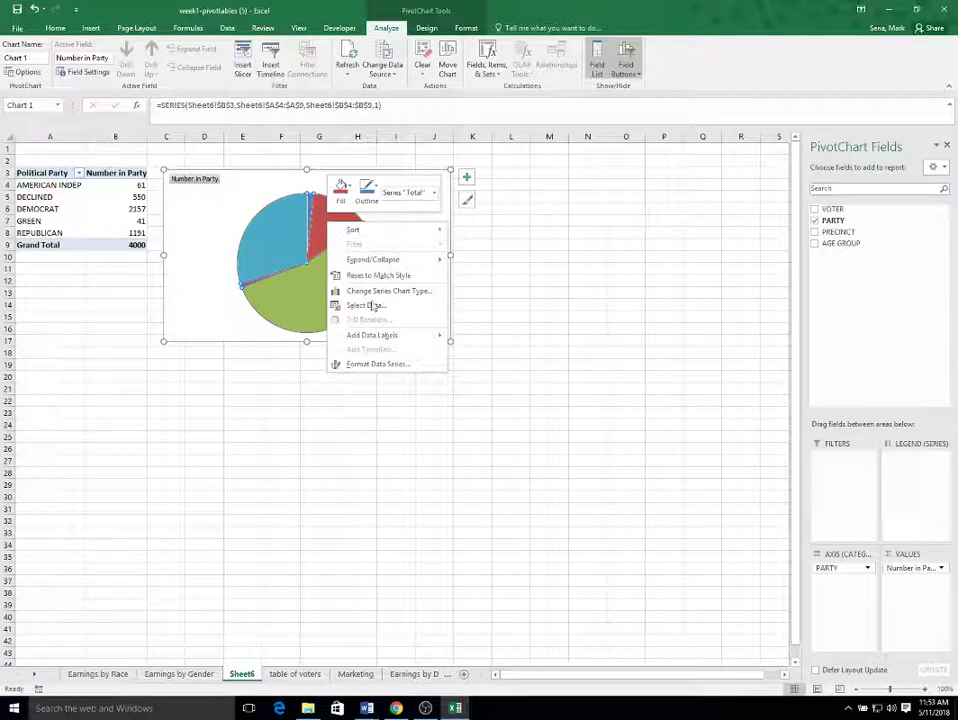
{"action": "mouse_move", "coordinate": [385, 335]}
{"action": "left_click", "coordinate": [478, 334]}
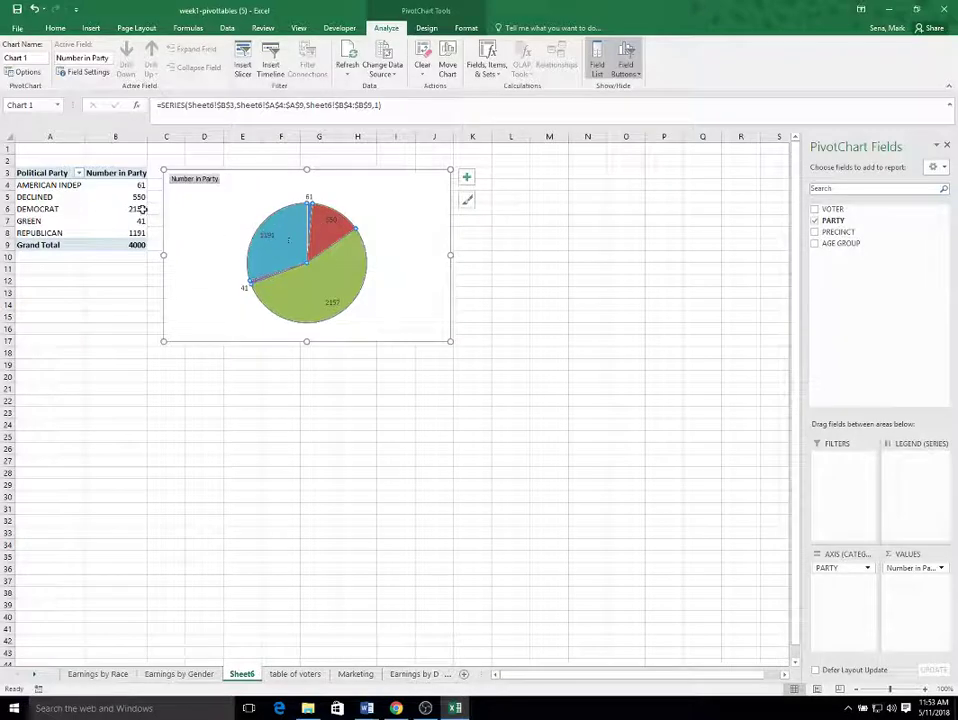
- Format the slice labels to show Category Name and Percentage instead of Value
{"action": "mouse_move", "coordinate": [313, 283]}
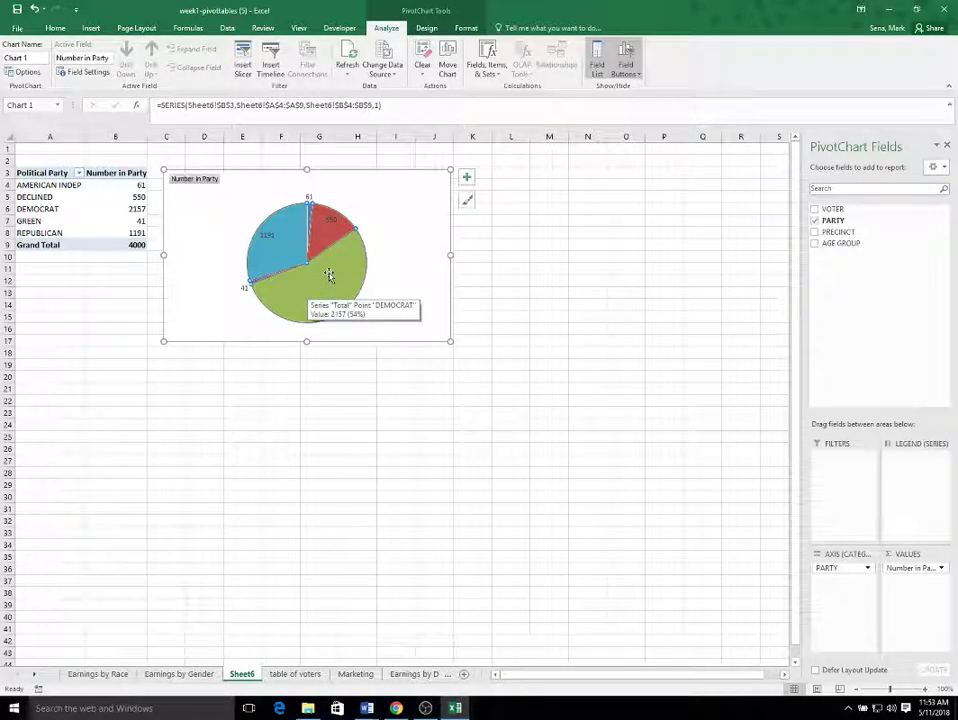
{"action": "right_click", "coordinate": [329, 275]}
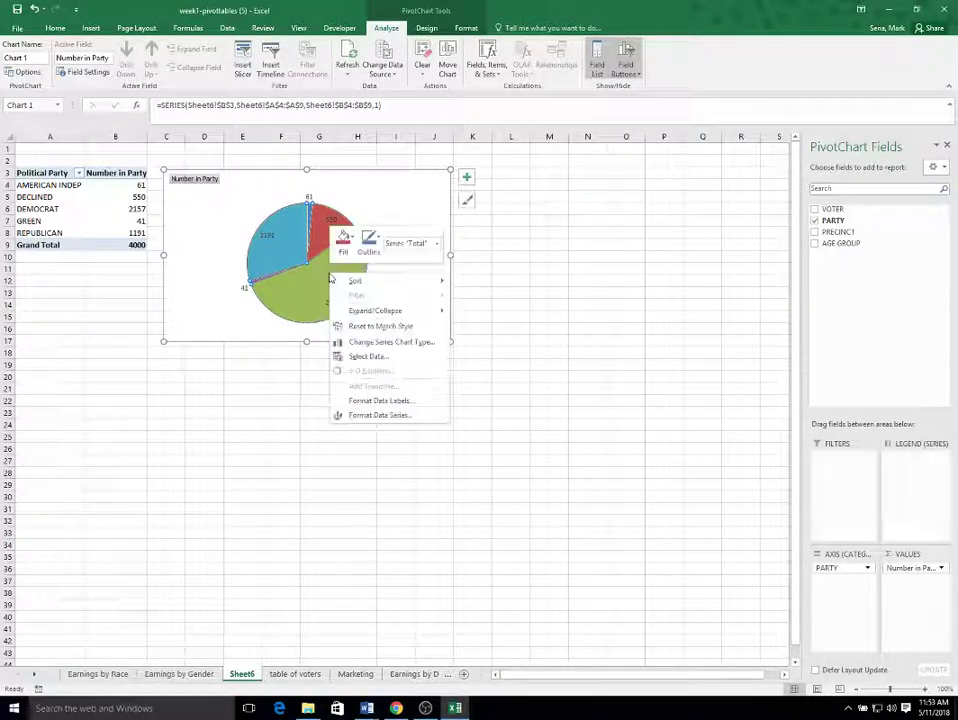
{"action": "left_click", "coordinate": [421, 401]}
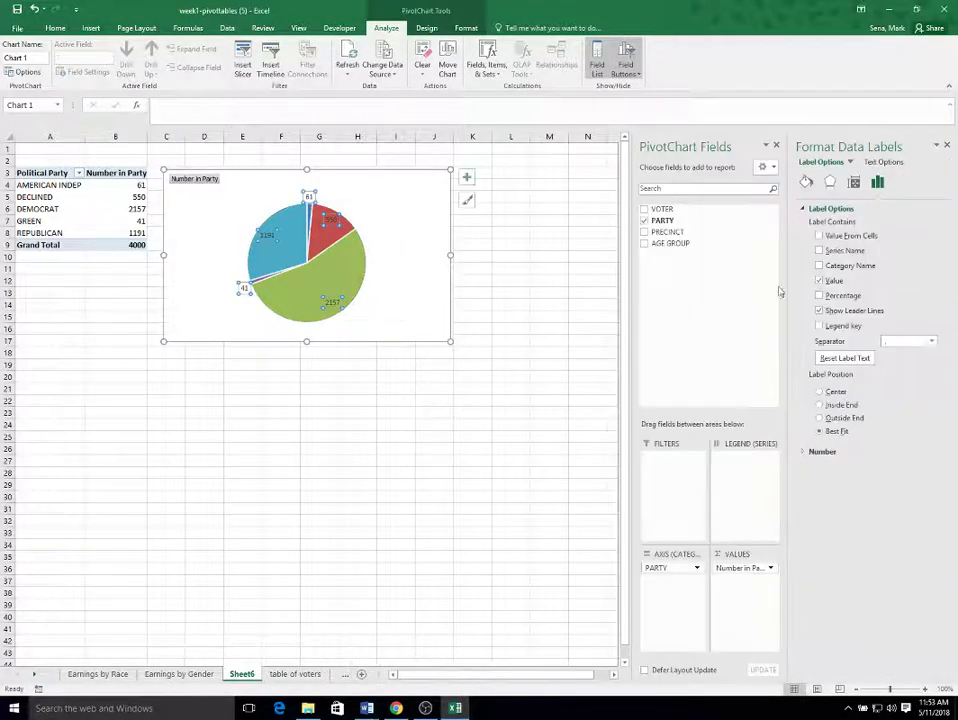
{"action": "left_click", "coordinate": [819, 266]}
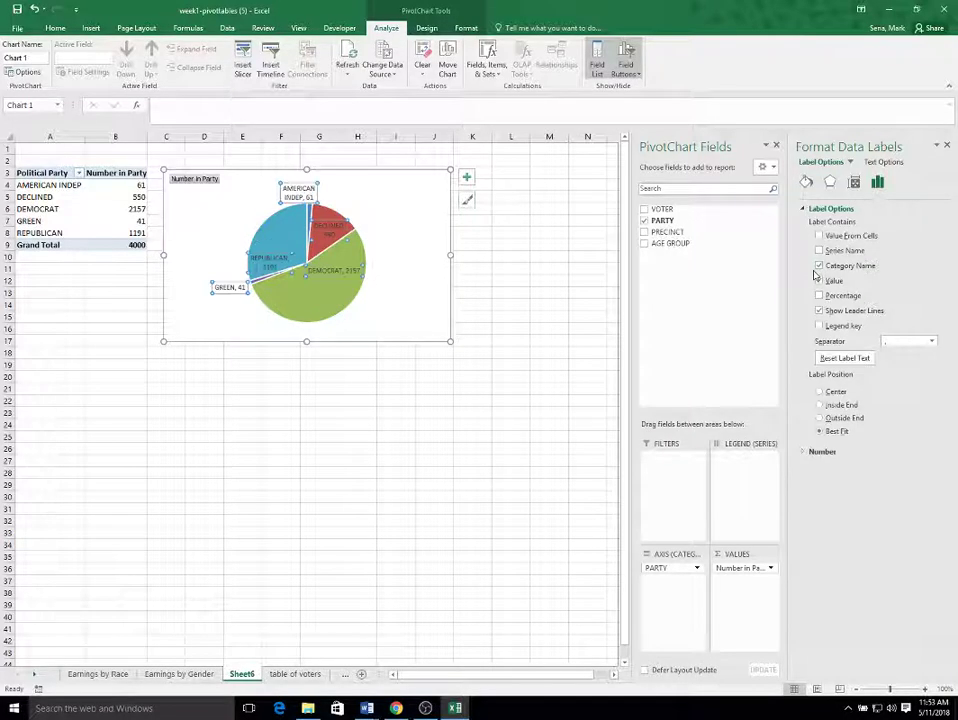
{"action": "left_click", "coordinate": [821, 296]}
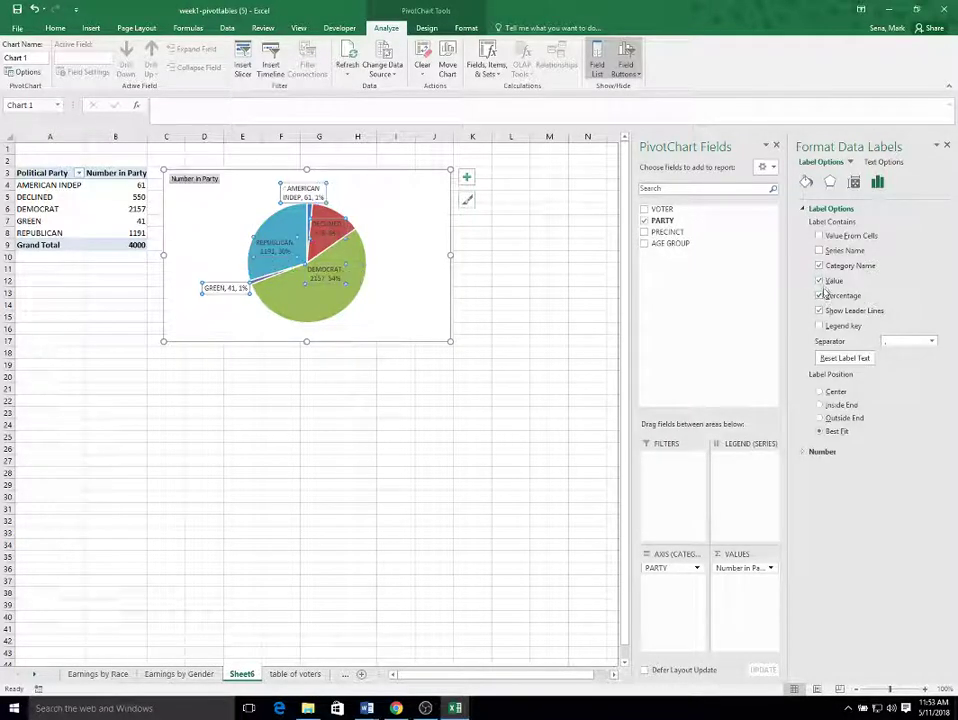
{"action": "left_click", "coordinate": [820, 282]}
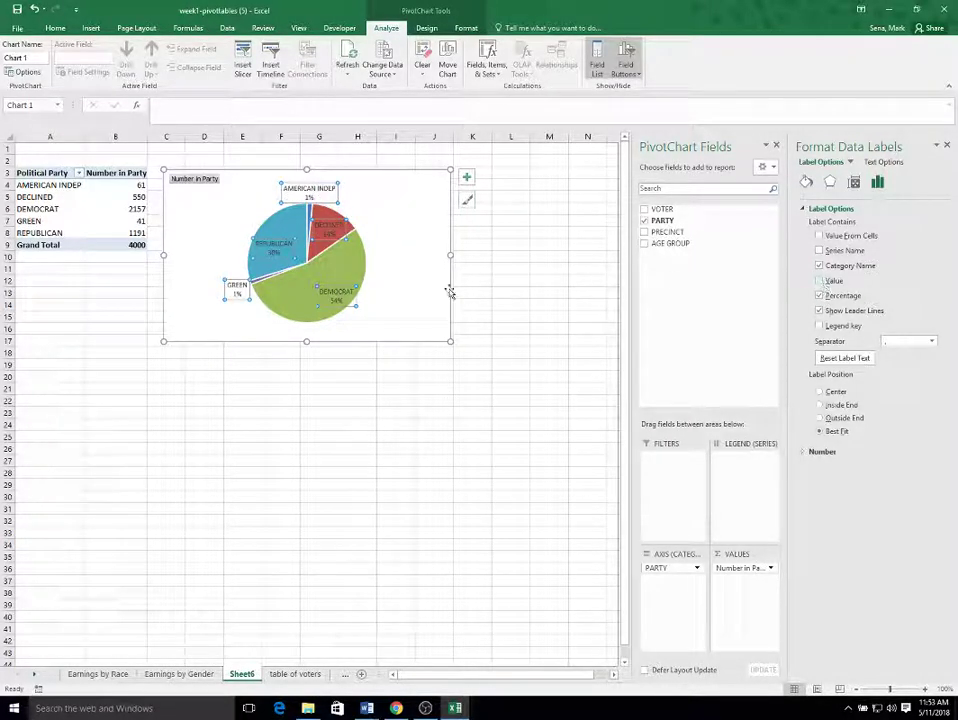
- Select the whole chart and close the PivotChart Fields pane
{"action": "left_click", "coordinate": [405, 278]}
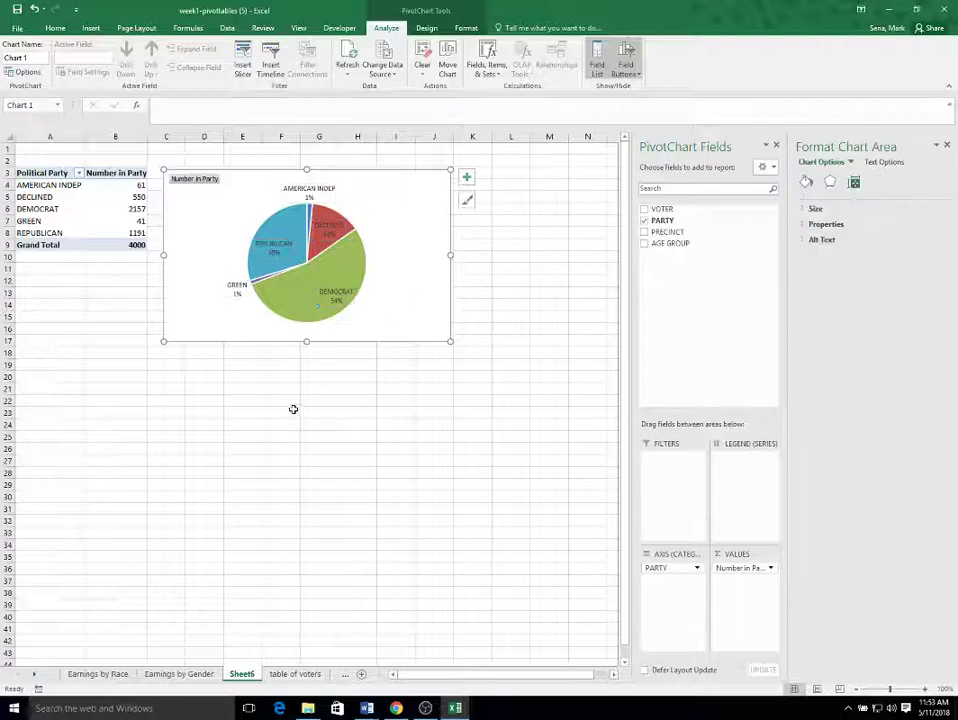
{"action": "scroll", "coordinate": [282, 421], "scroll_direction": "up", "scroll_amount": 2, "text": "ctrl"}
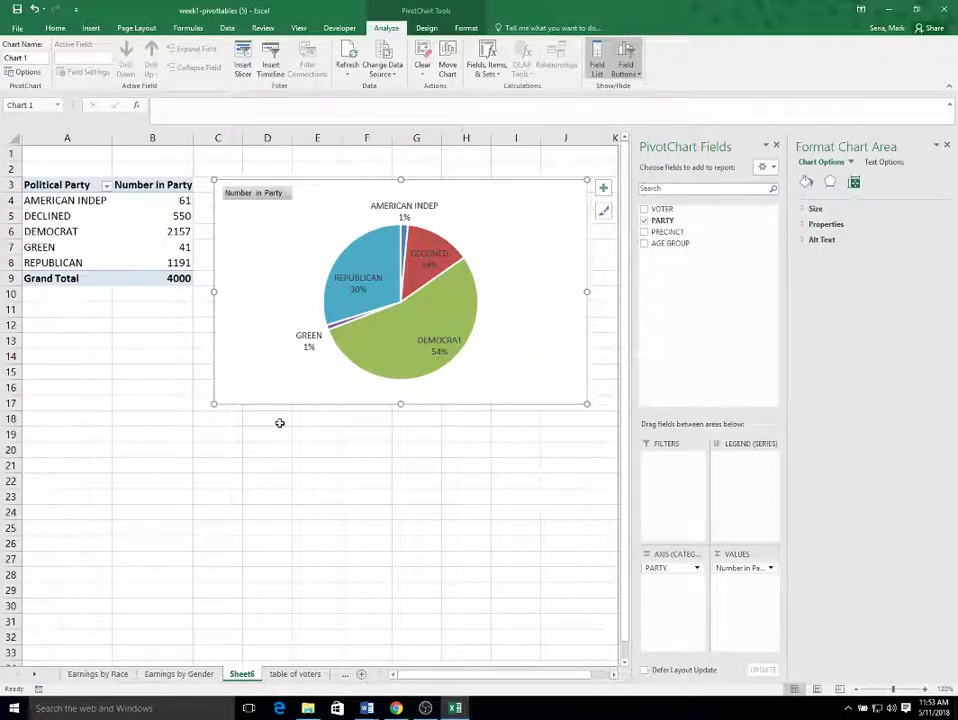
{"action": "left_click", "coordinate": [943, 147]}
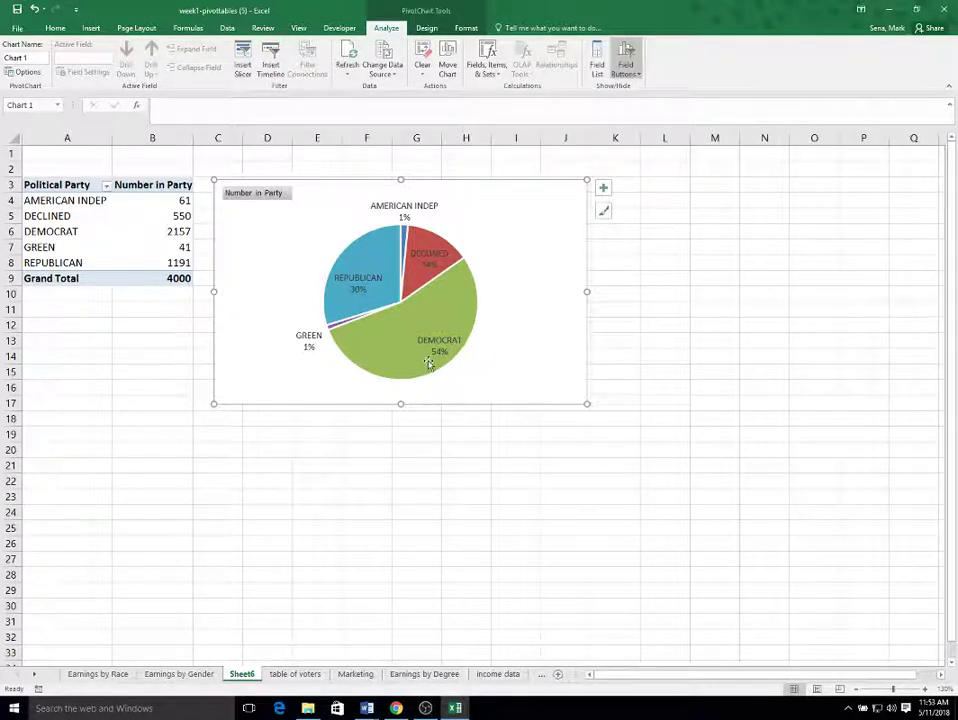
{"action": "mouse_move", "coordinate": [426, 360]}
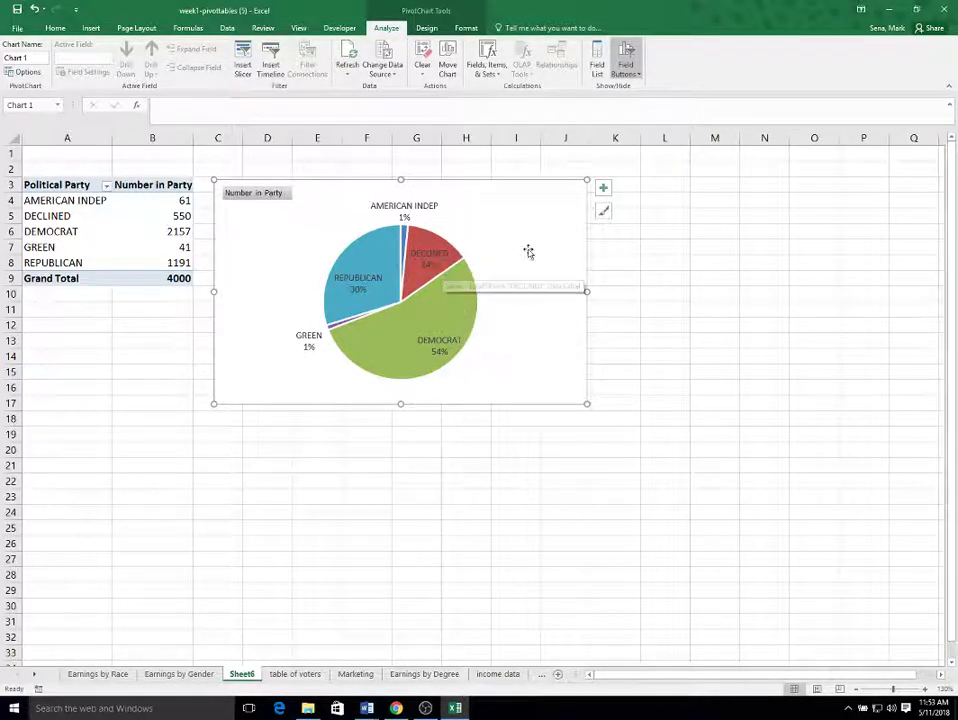
- From a pivot table cell, insert slicers for the PRECINCT and AGE GROUP fields
{"action": "left_click", "coordinate": [689, 228]}
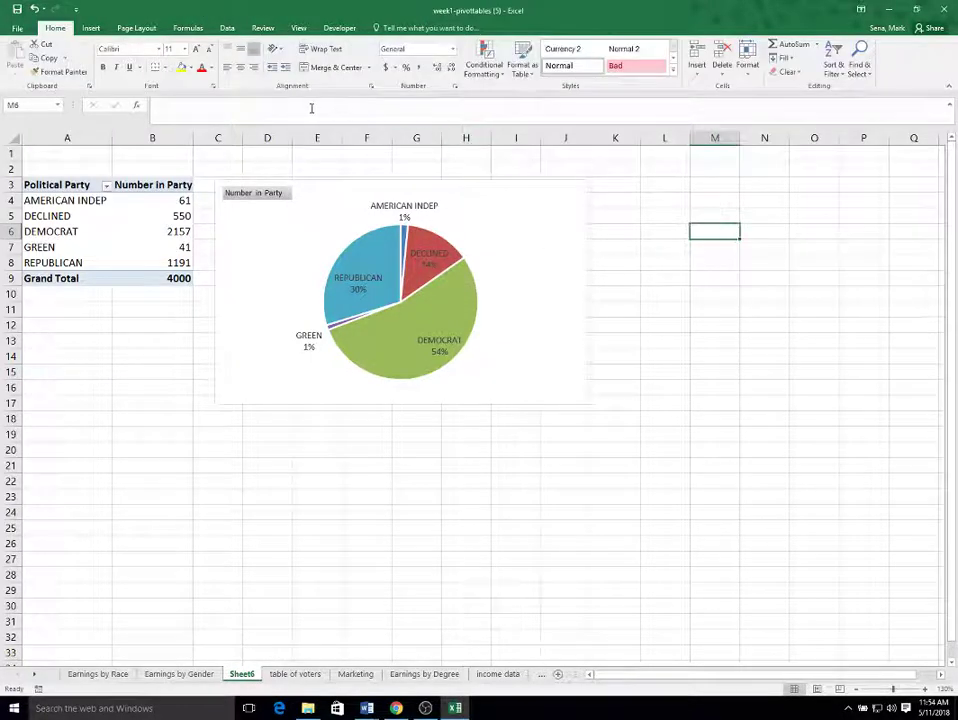
{"action": "left_click", "coordinate": [96, 224]}
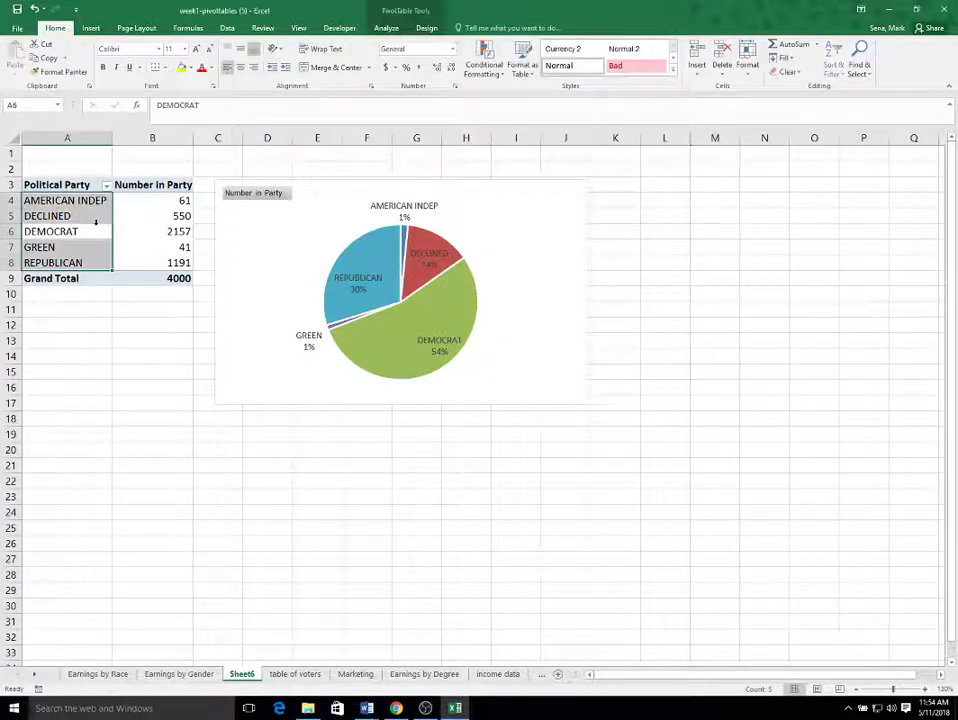
{"action": "left_click", "coordinate": [149, 213]}
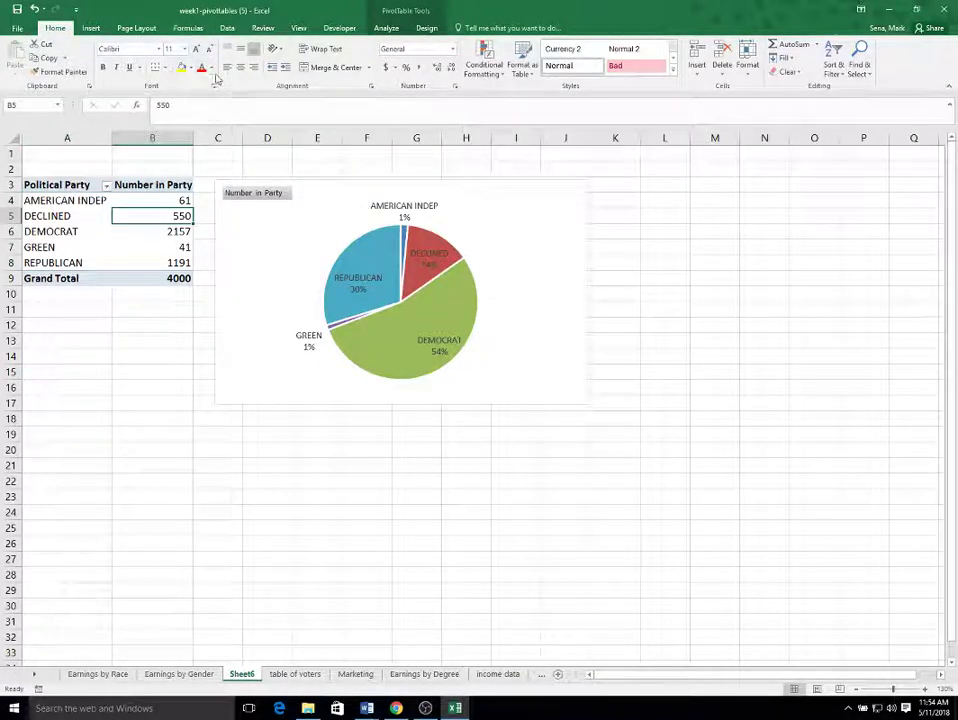
{"action": "left_click", "coordinate": [91, 28]}
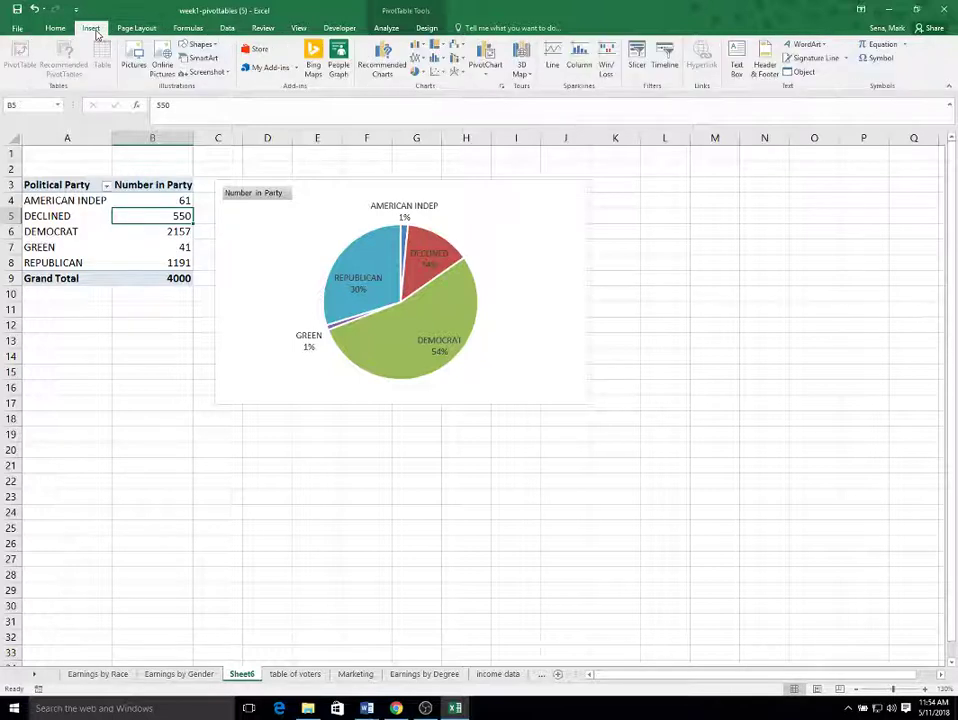
{"action": "left_click", "coordinate": [640, 60]}
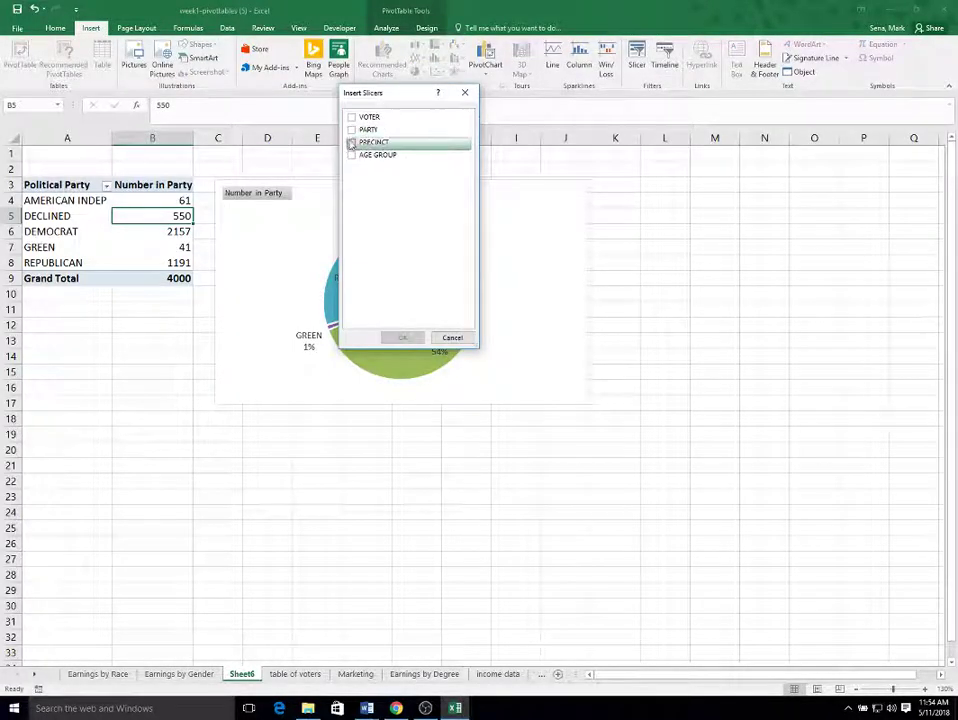
{"action": "left_click", "coordinate": [352, 144]}
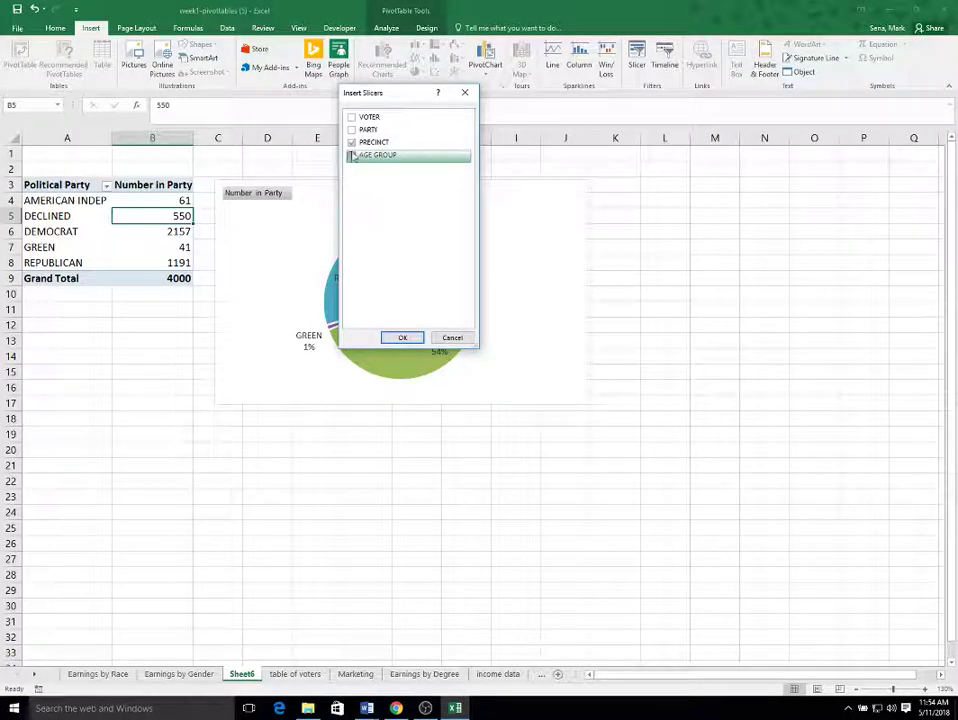
{"action": "left_click", "coordinate": [352, 156]}
{"action": "left_click", "coordinate": [408, 338]}
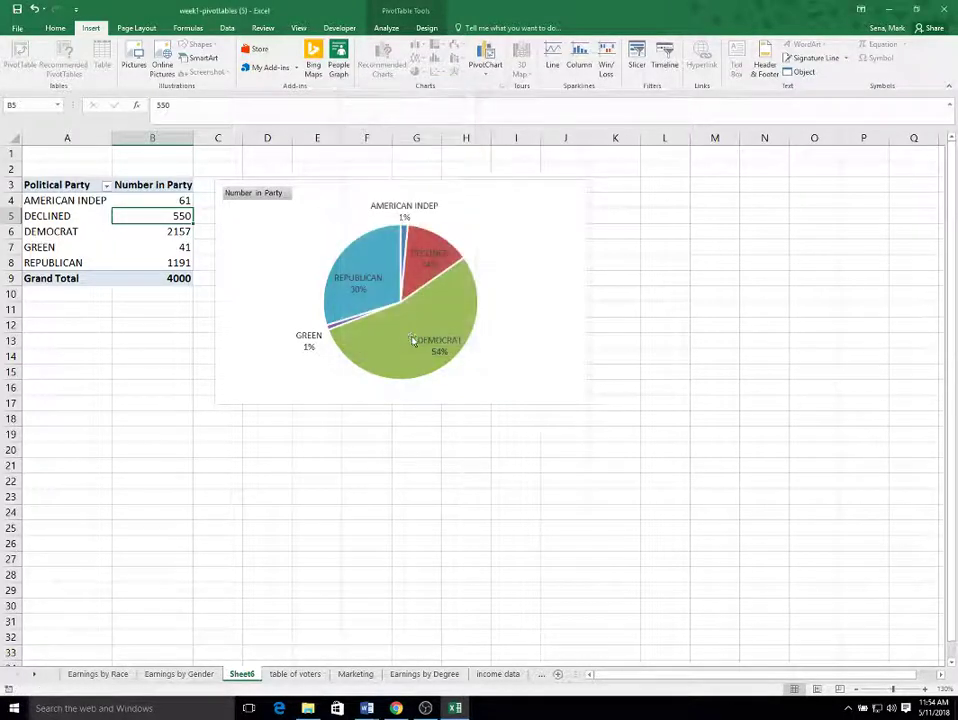
- Drag the Precinct and Age Group slicers below the pivot table and pie chart
{"action": "left_click_drag", "start_coordinate": [481, 295], "coordinate": [105, 428]}
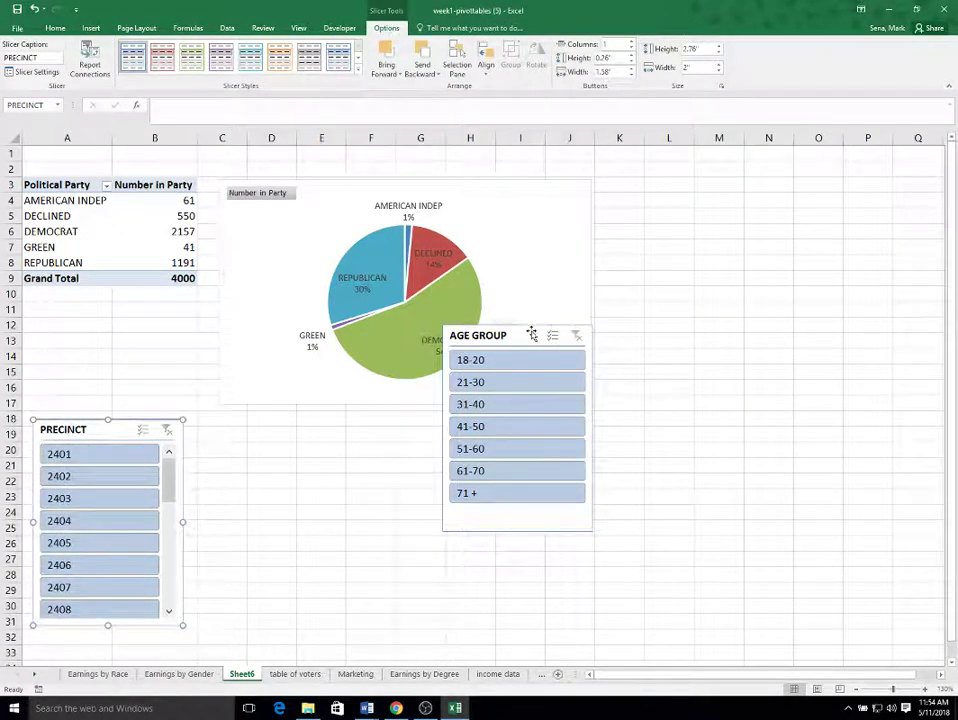
{"action": "left_click_drag", "start_coordinate": [531, 333], "coordinate": [460, 430]}
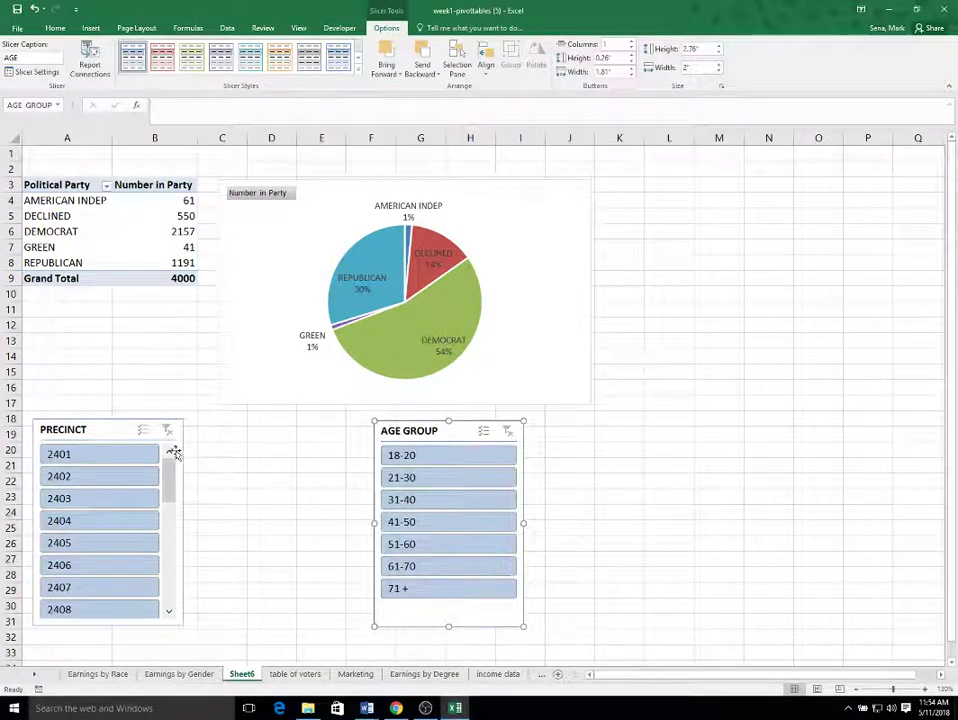
{"action": "left_click_drag", "start_coordinate": [168, 478], "coordinate": [175, 602]}
{"action": "scroll", "coordinate": [175, 539], "scroll_direction": "up", "scroll_amount": 5}
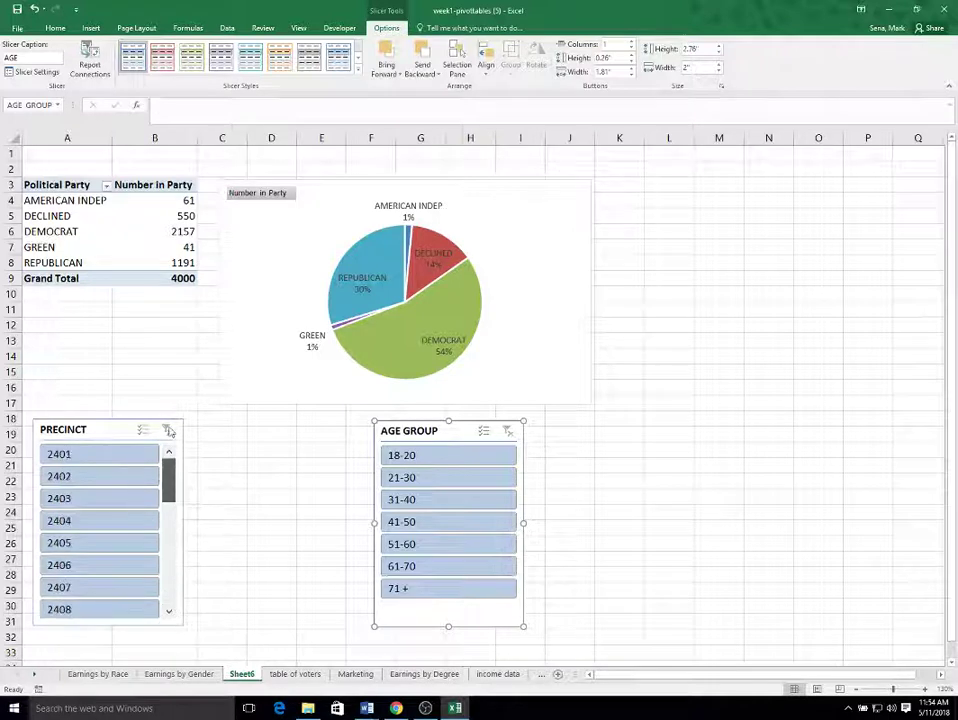
- Keep the Age Group slicer at one column and set the Precinct slicer to 4 columns
{"action": "left_click", "coordinate": [632, 43]}
{"action": "left_click", "coordinate": [632, 43]}
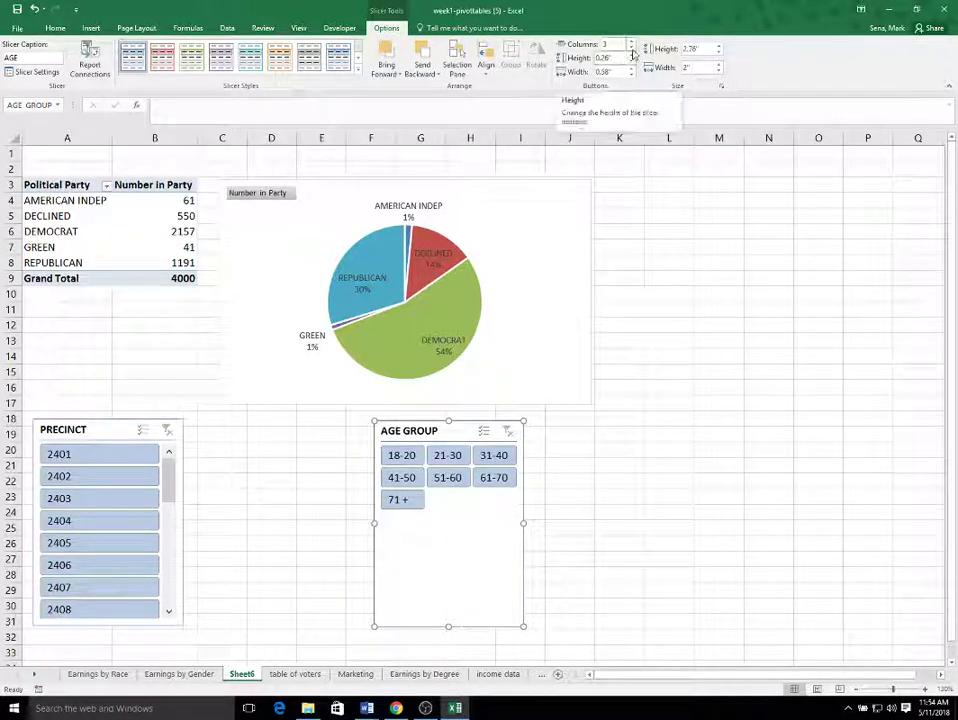
{"action": "left_click", "coordinate": [632, 48]}
{"action": "left_click", "coordinate": [632, 48]}
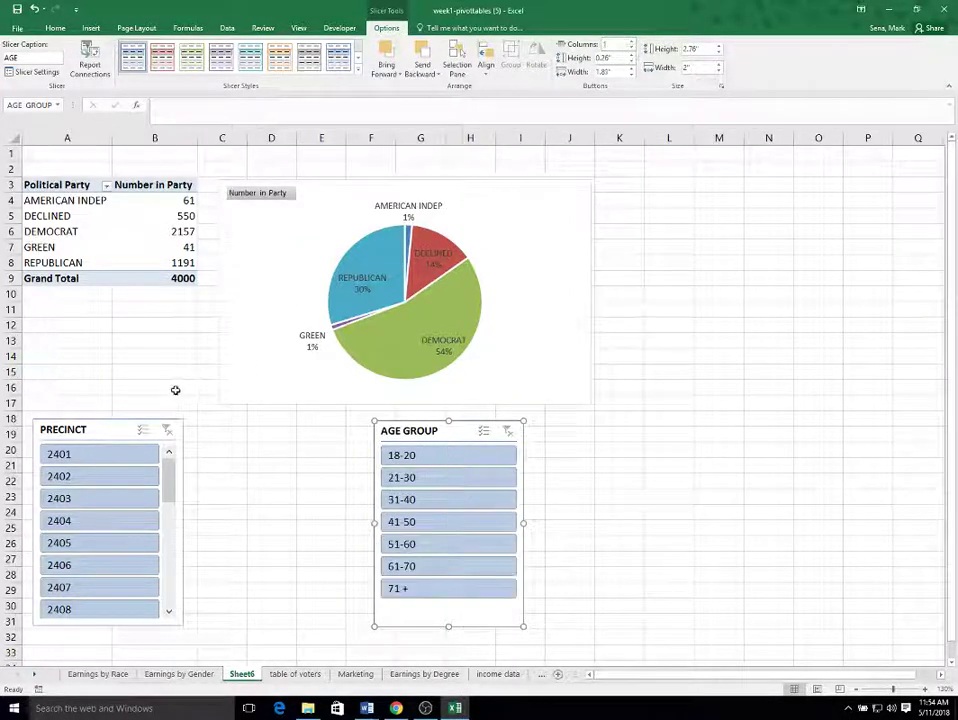
{"action": "left_click", "coordinate": [105, 432]}
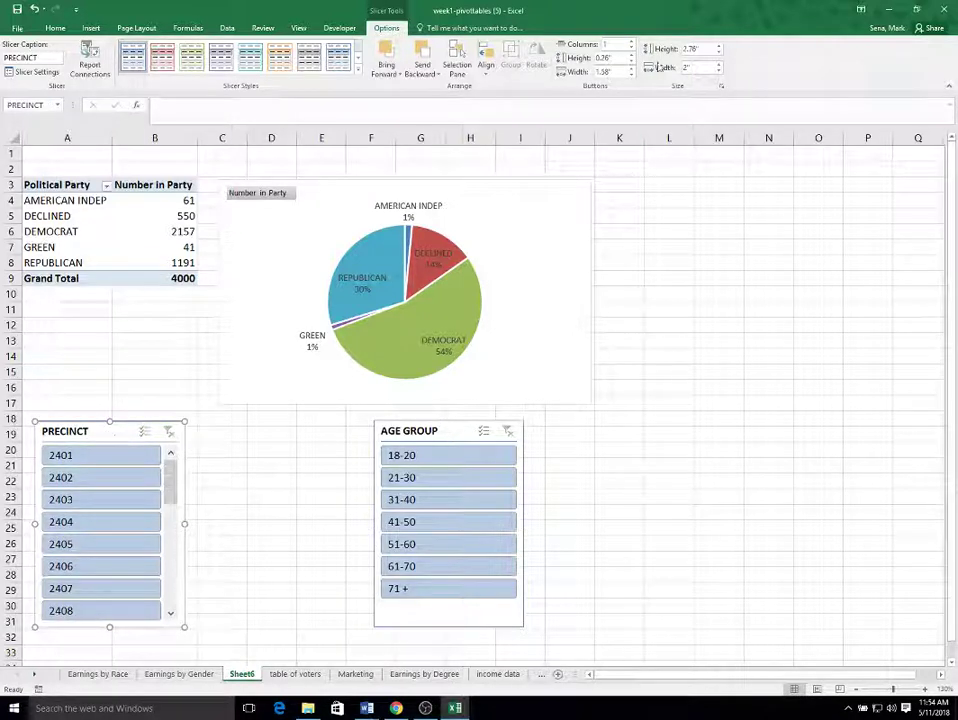
{"action": "left_click", "coordinate": [631, 42]}
{"action": "left_click", "coordinate": [631, 42]}
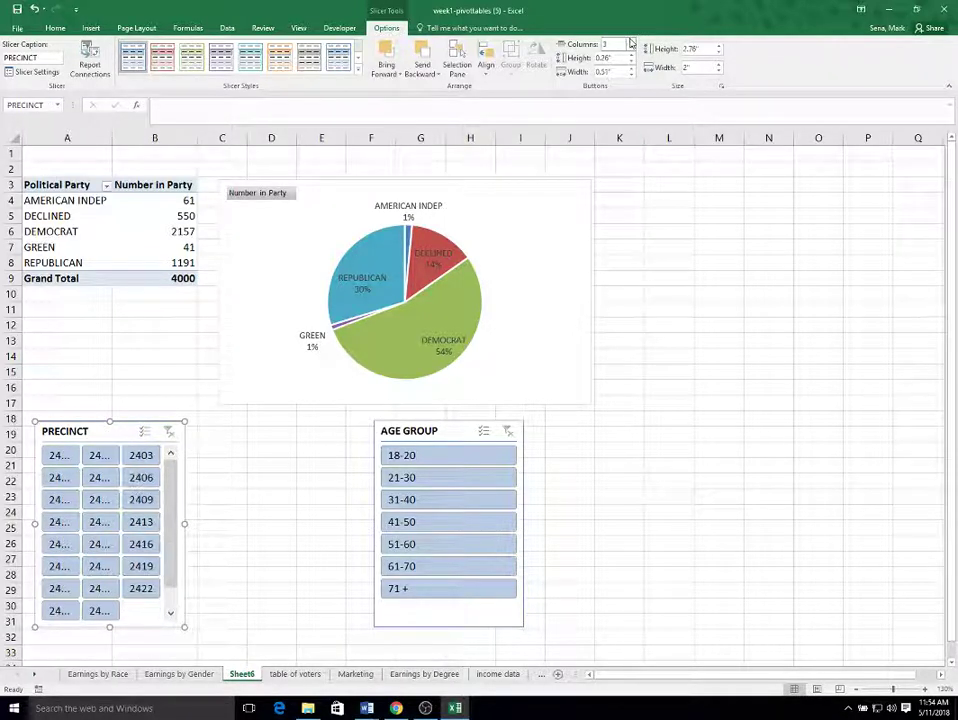
{"action": "left_click", "coordinate": [631, 42]}
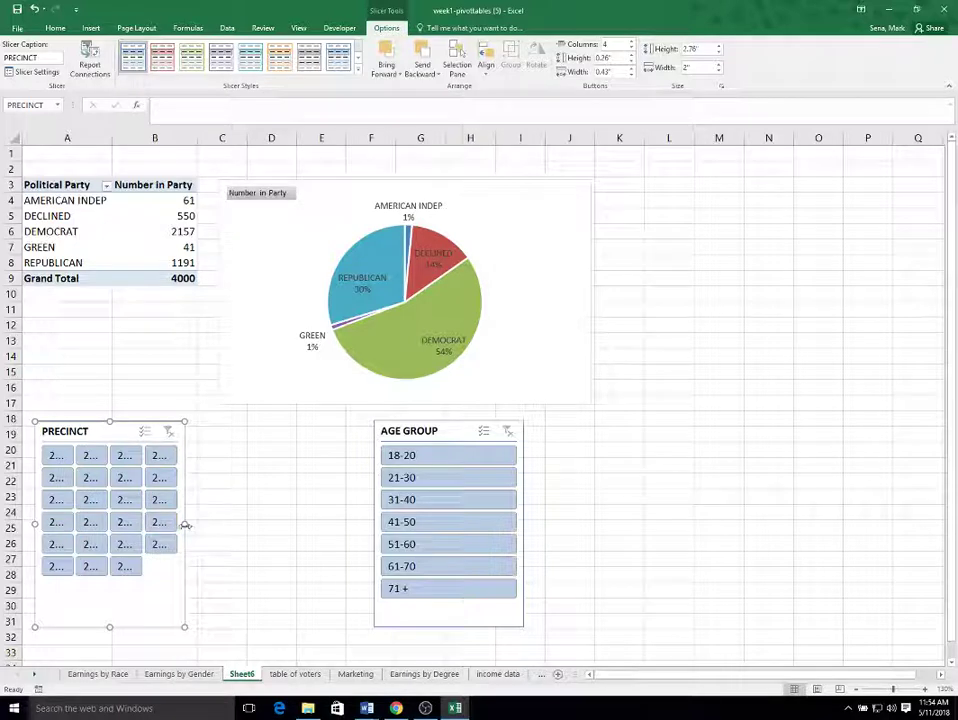
- Widen the Precinct slicer so full numbers show, and place Age Group beside it
{"action": "left_click_drag", "start_coordinate": [185, 524], "coordinate": [252, 524]}
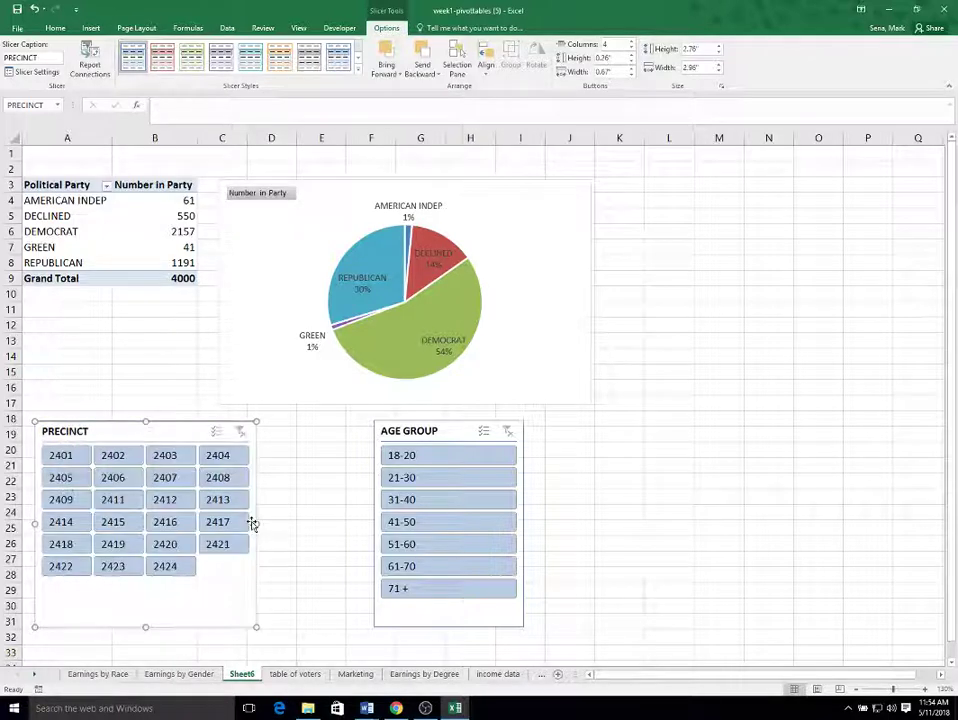
{"action": "left_click_drag", "start_coordinate": [440, 431], "coordinate": [349, 434]}
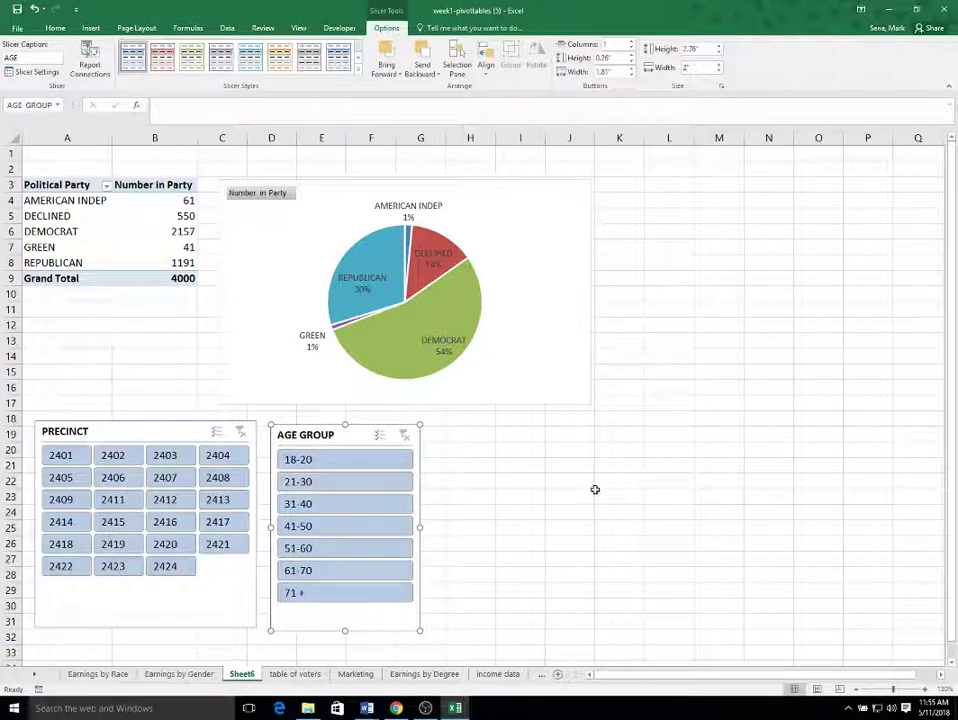
{"action": "left_click", "coordinate": [547, 481]}
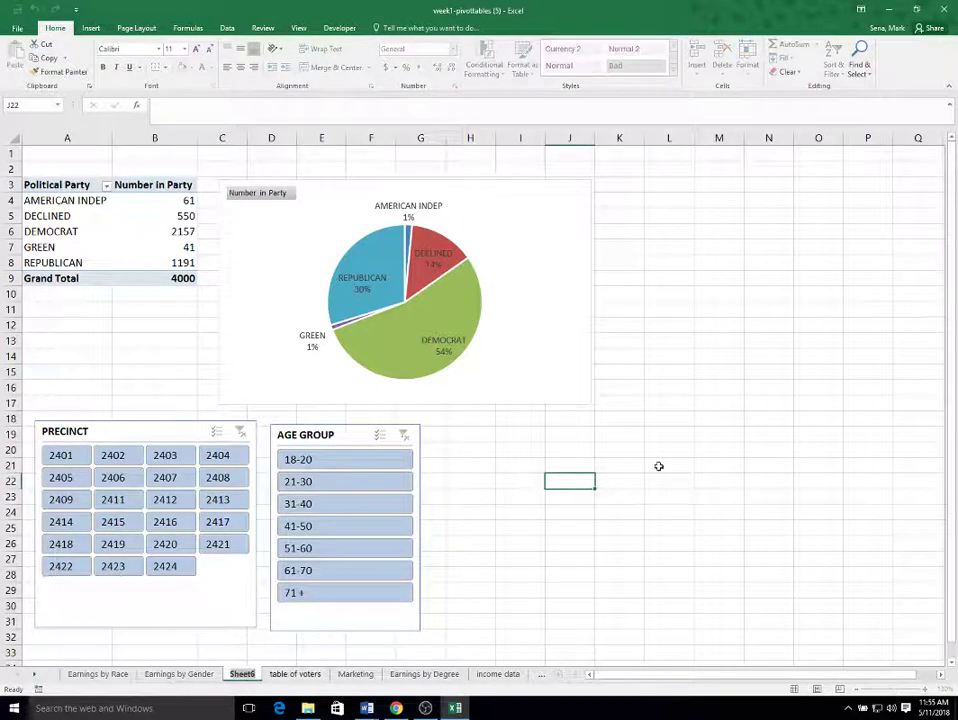
- Name the sheet tab 'Party Affiliations'
{"action": "type", "text": "Party"}
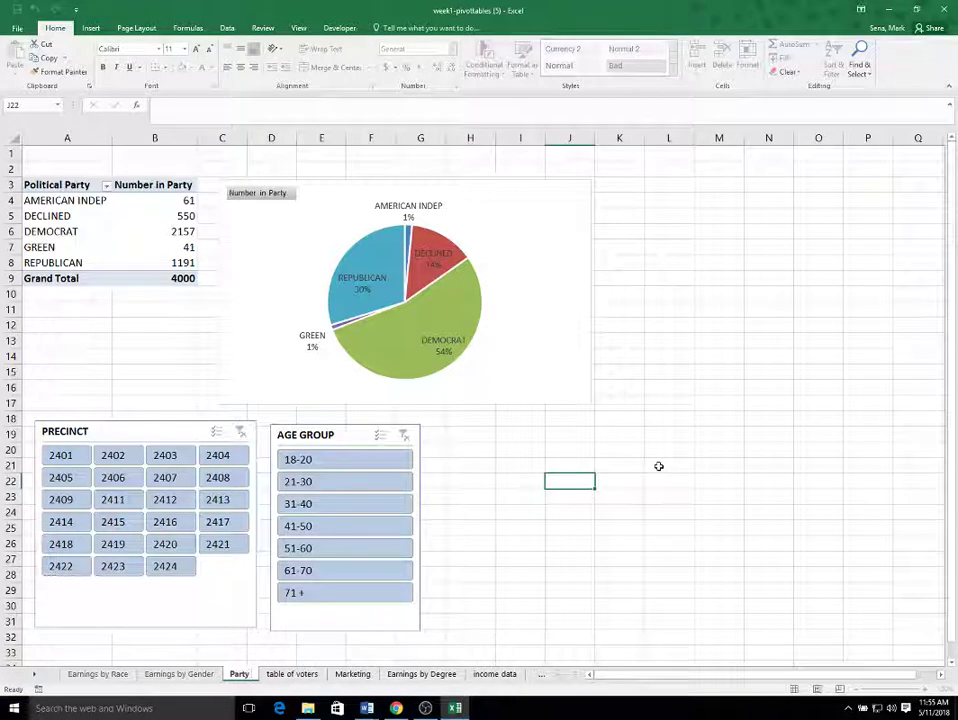
{"action": "type", "text": " Affiliations"}
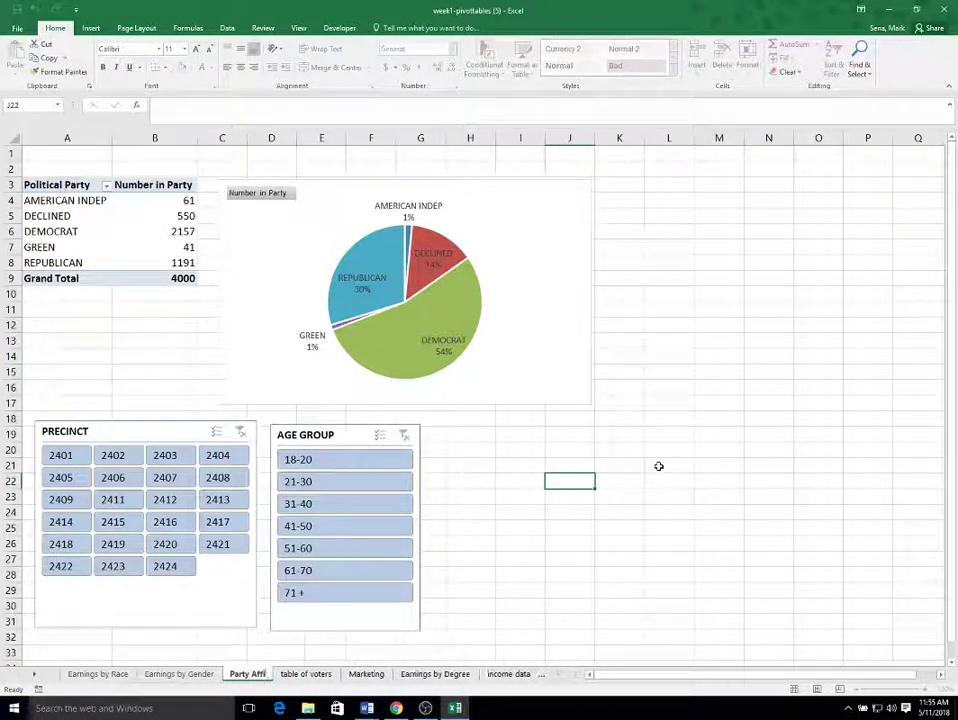
{"action": "left_click", "coordinate": [680, 378]}
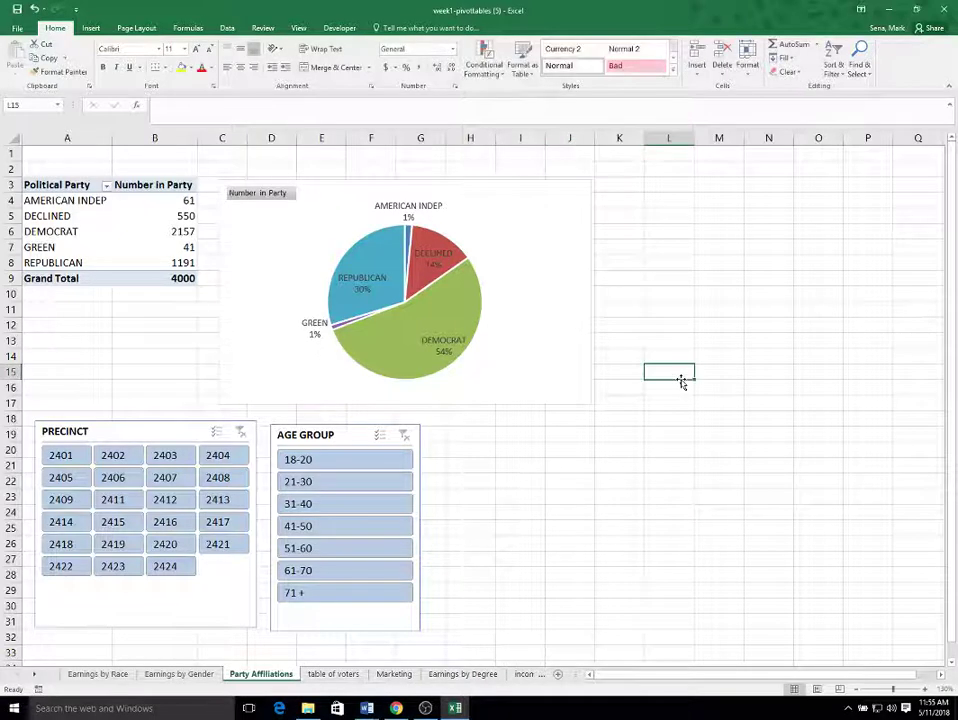
{"action": "left_click", "coordinate": [322, 460]}
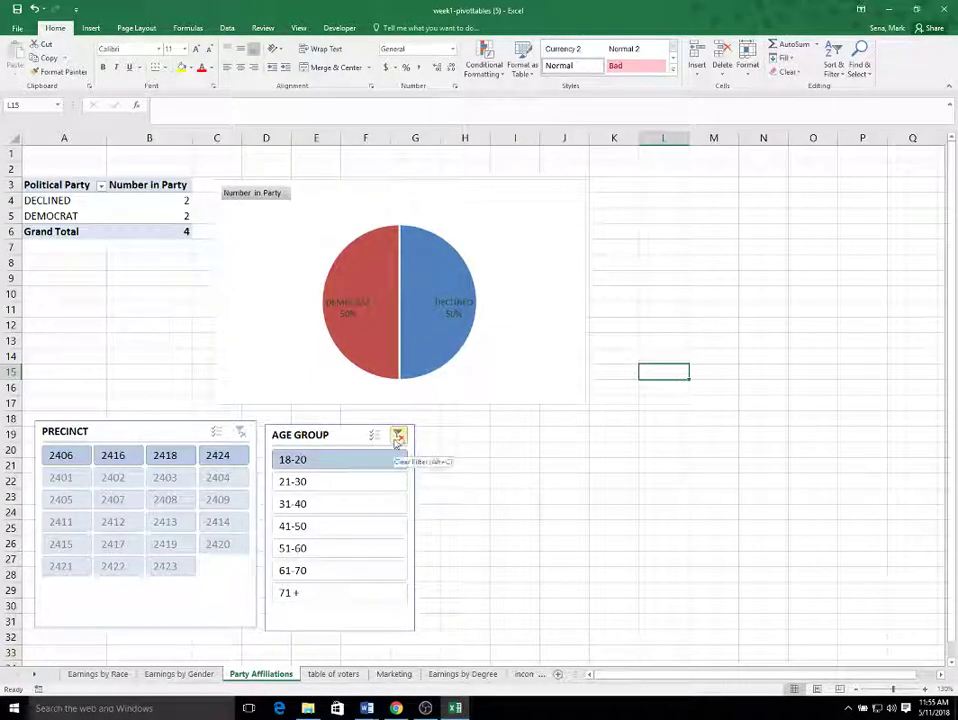
{"action": "left_click", "coordinate": [397, 437]}
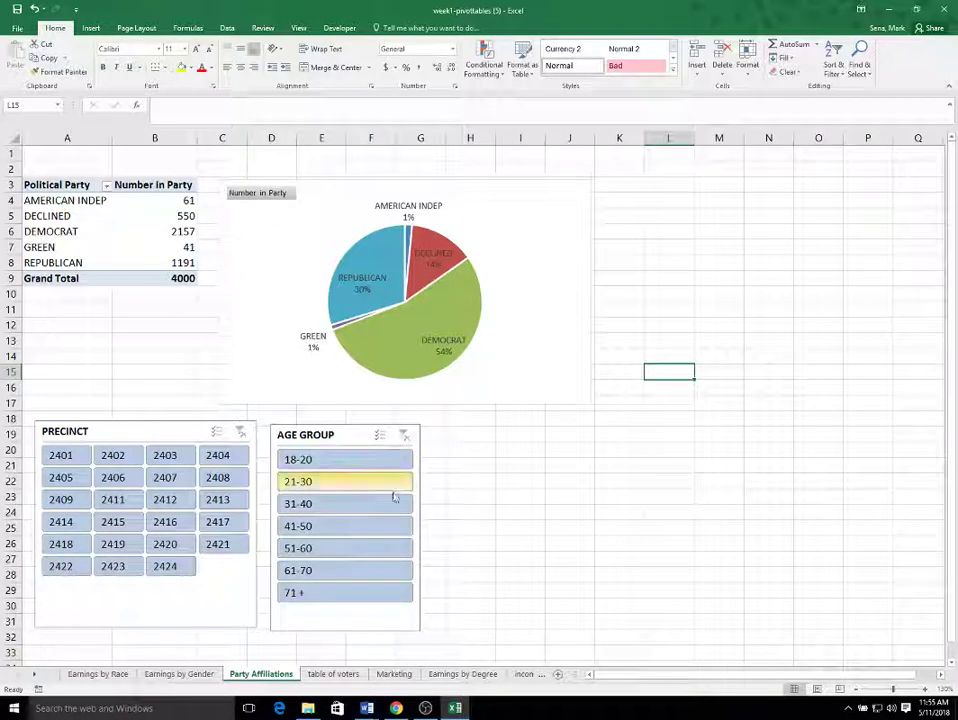
{"action": "left_click", "coordinate": [368, 460]}
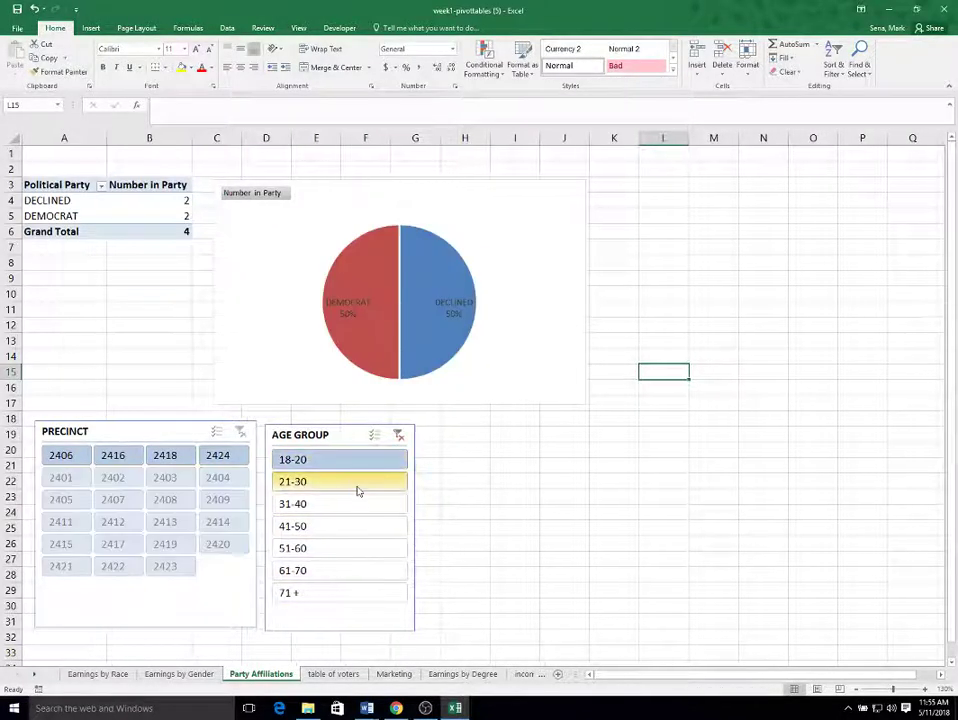
{"action": "left_click", "coordinate": [358, 484], "text": "ctrl"}
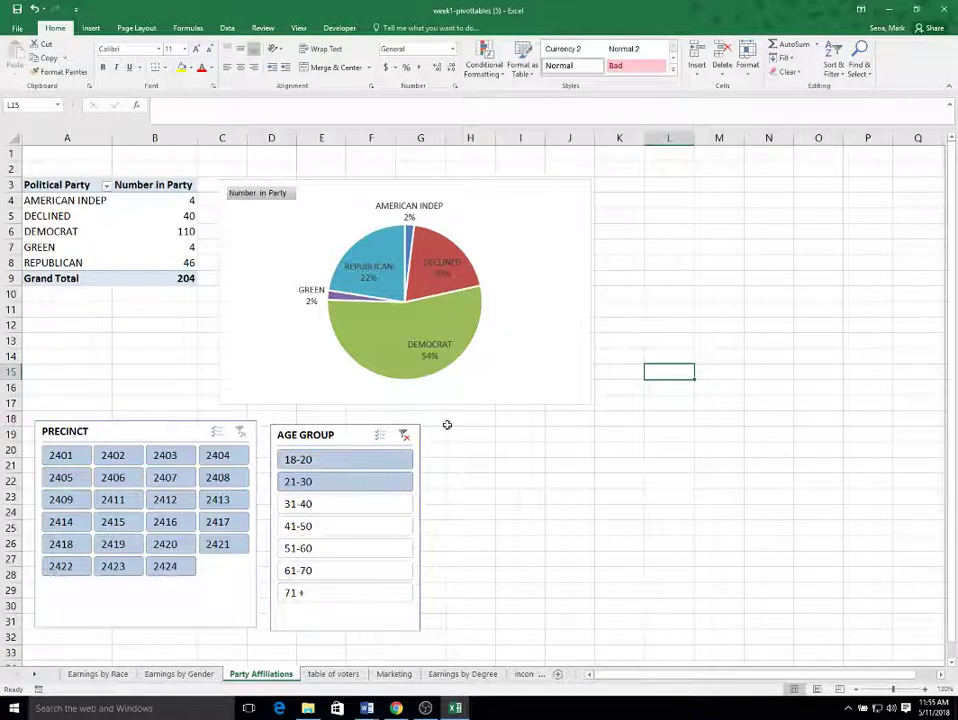
{"action": "left_click", "coordinate": [404, 435]}
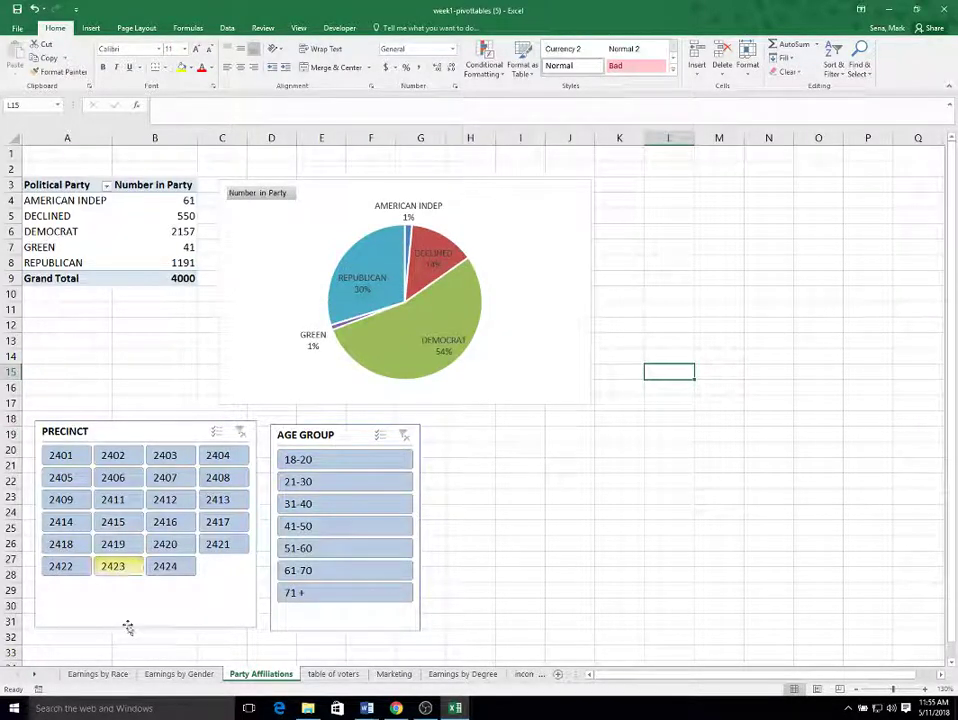
{"action": "left_click", "coordinate": [166, 566]}
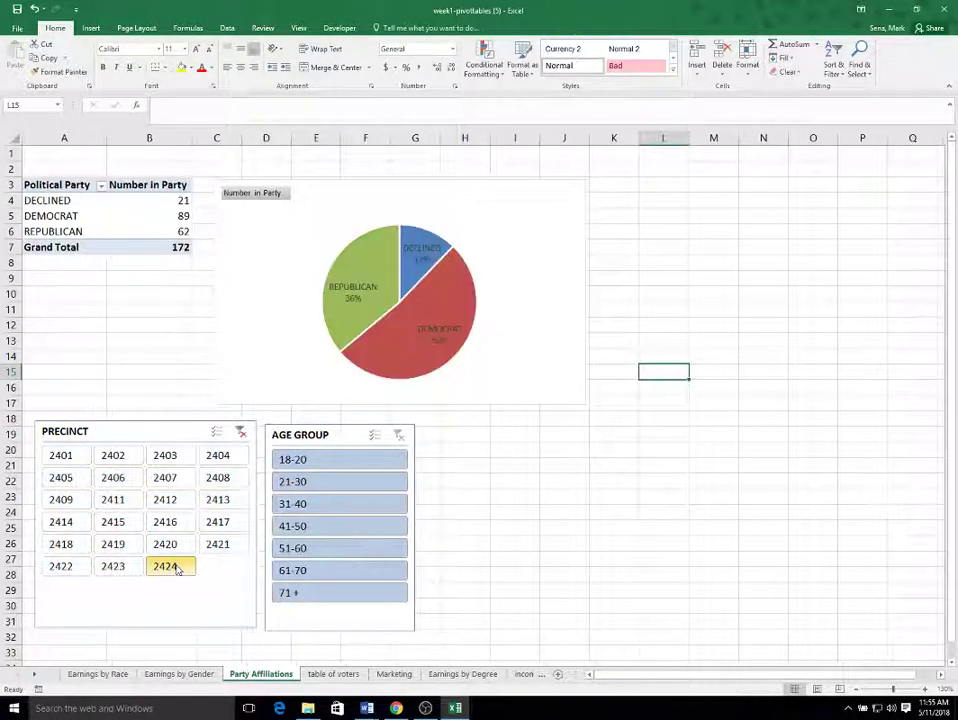
{"action": "left_click", "coordinate": [61, 456], "text": "ctrl"}
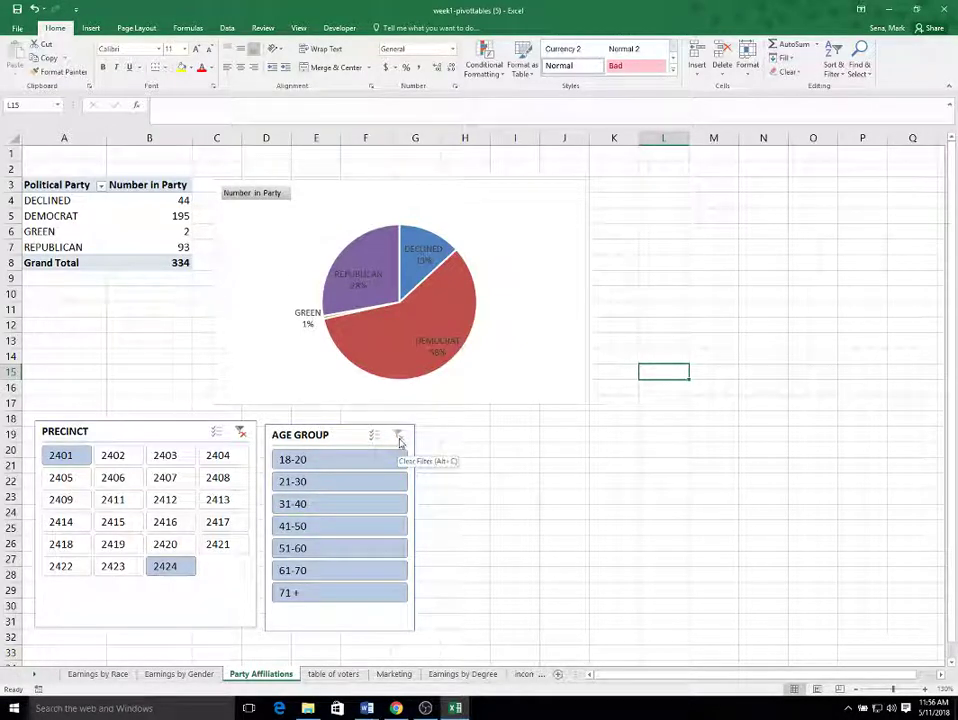
{"action": "left_click", "coordinate": [241, 432]}
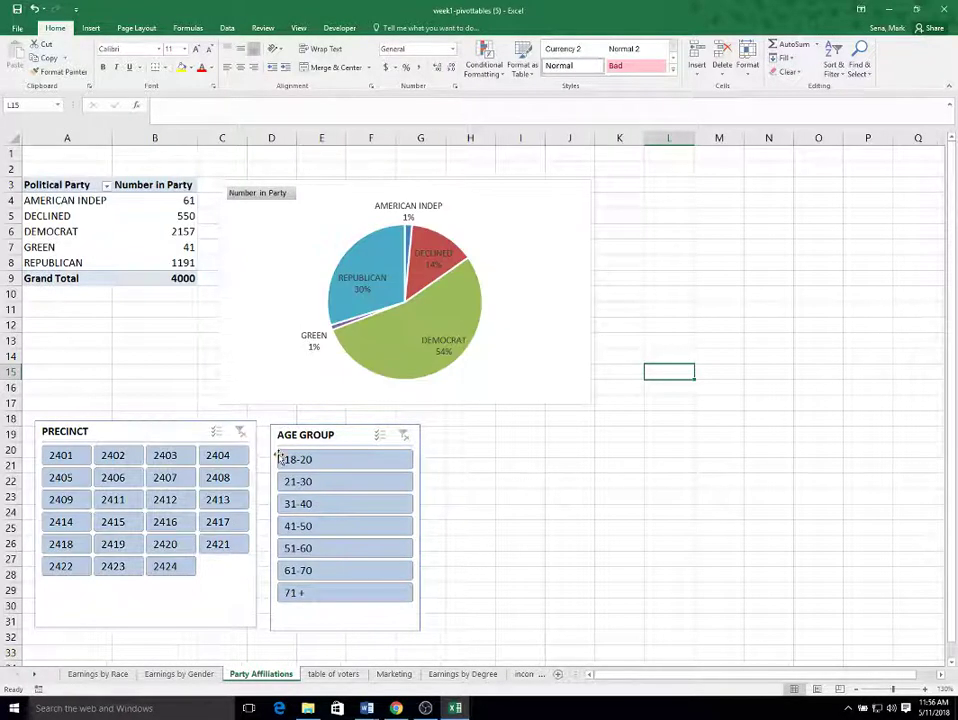
{"action": "left_click", "coordinate": [503, 478]}
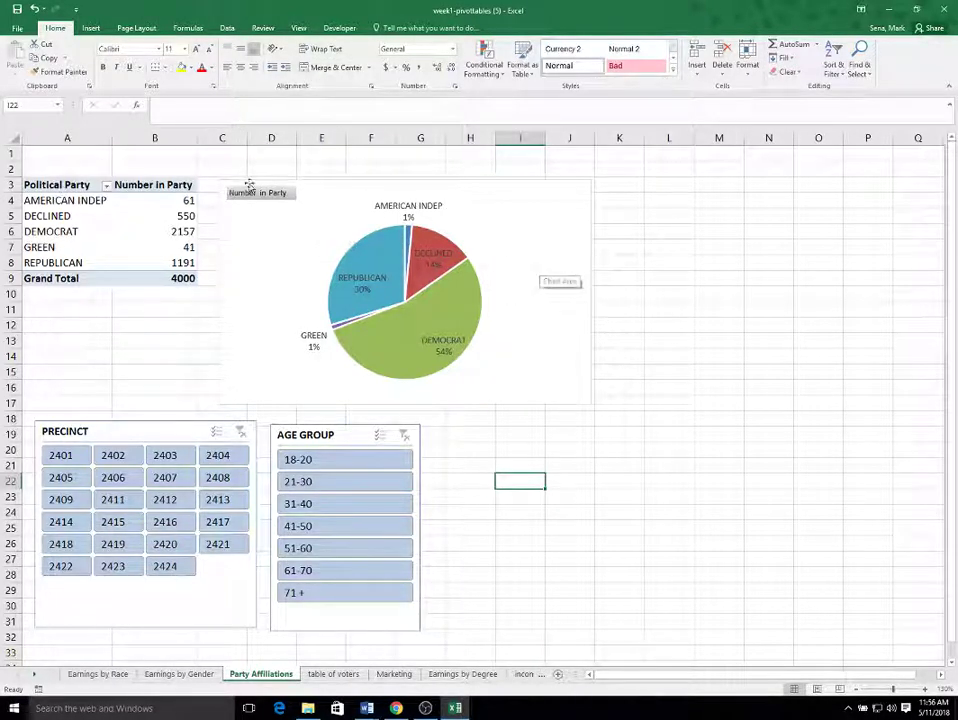
- Show the PivotTable Fields list from the pivot table's shortcut menu, then drag the PRECINCT field
{"action": "left_click", "coordinate": [67, 219]}
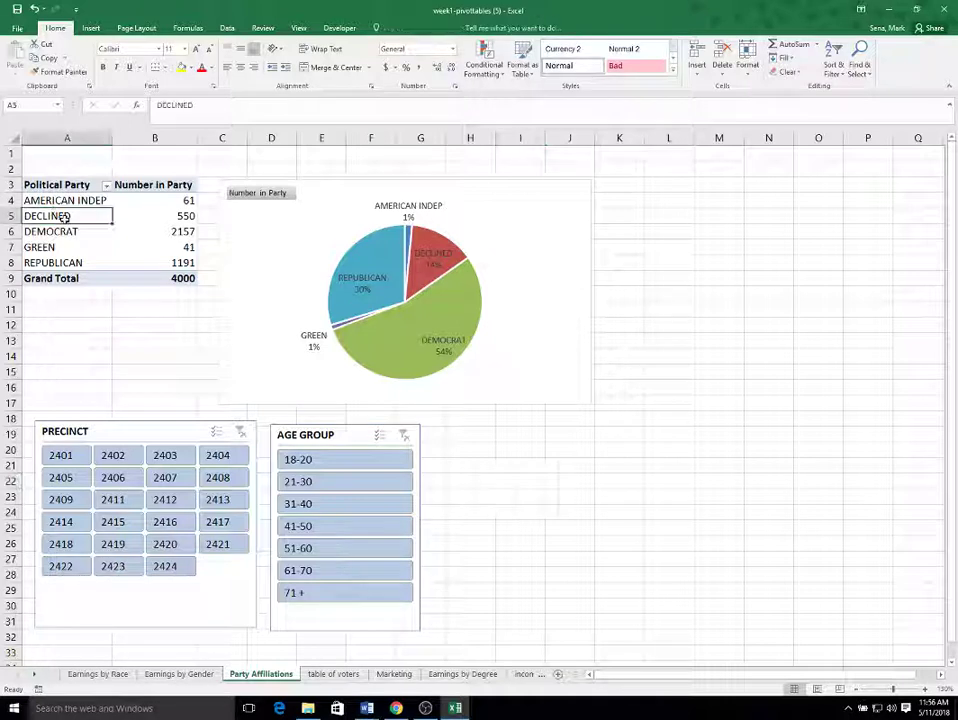
{"action": "right_click", "coordinate": [68, 220]}
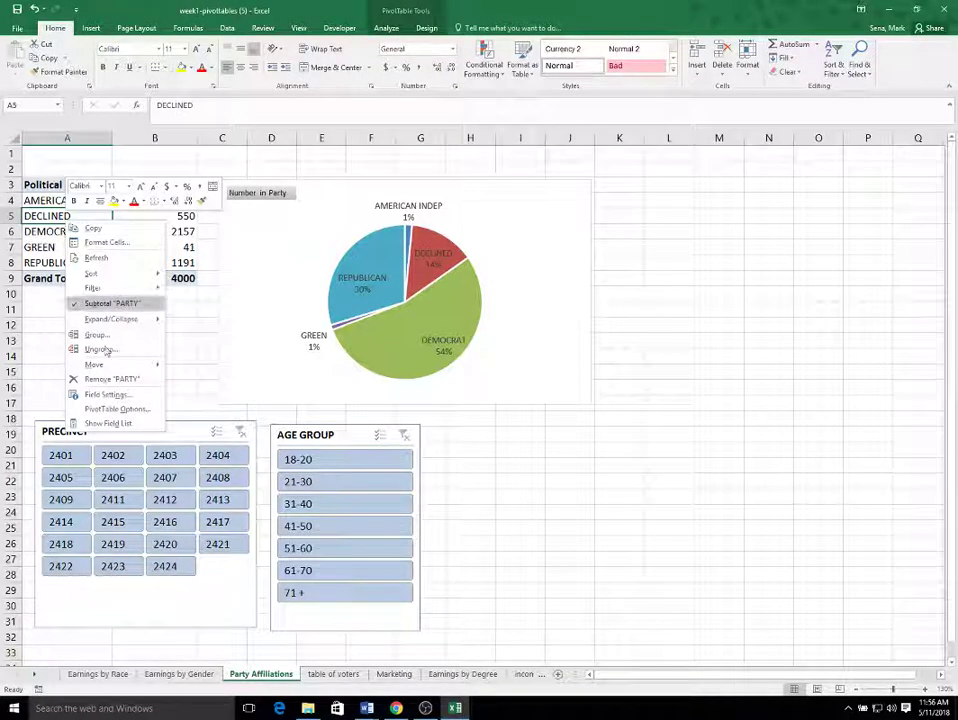
{"action": "left_click", "coordinate": [122, 425]}
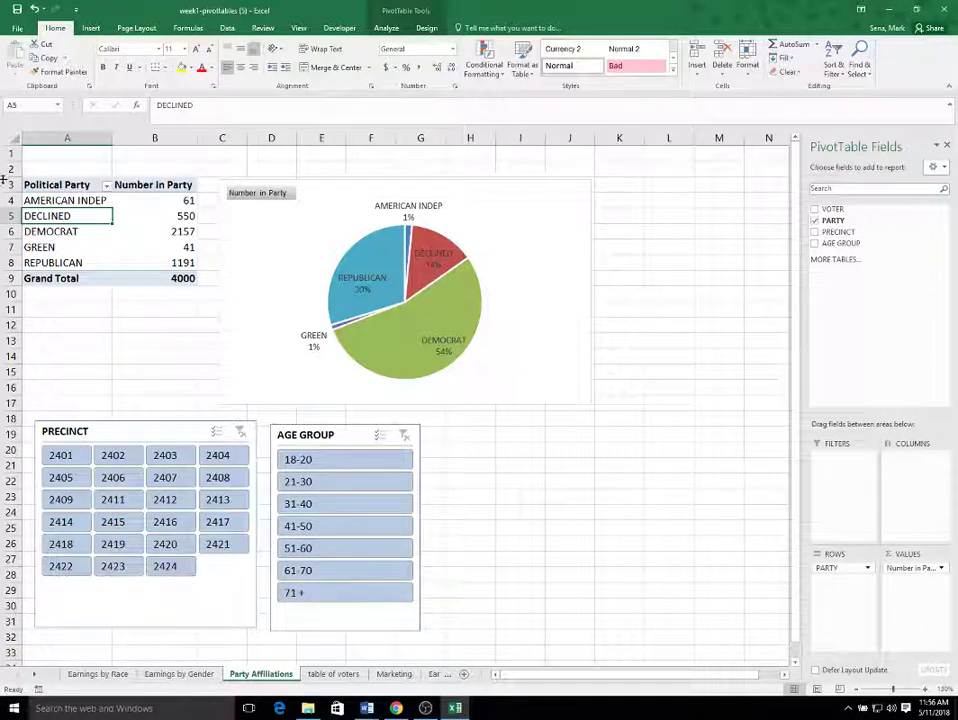
{"action": "left_click_drag", "start_coordinate": [838, 232], "coordinate": [942, 495]}
{"action": "left_click_drag", "start_coordinate": [325, 150], "coordinate": [220, 242]}
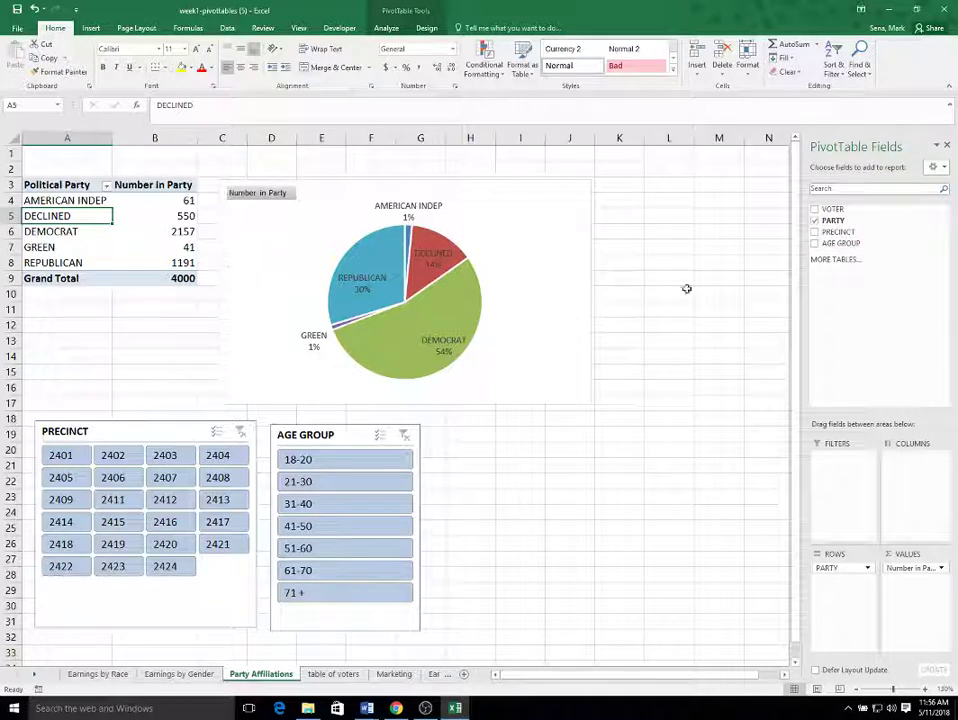